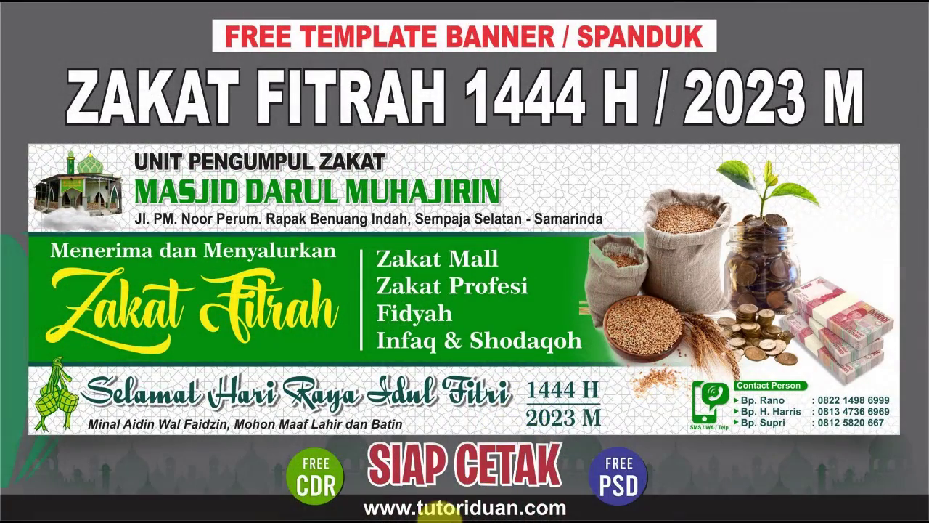
- Bring the finished 30 x 10 cm Zakat Fitrah banner file to the front in CorelDRAW
{"action": "left_click", "coordinate": [545, 508]}
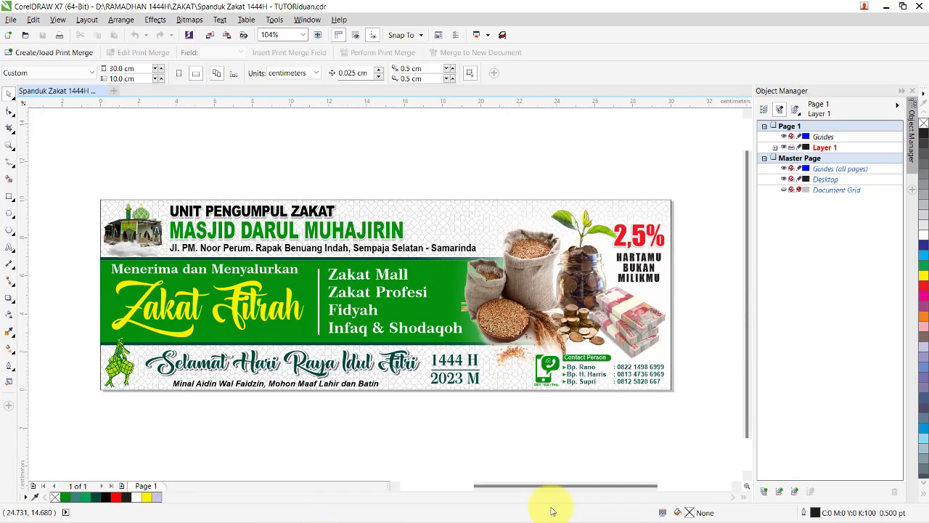
- Close the Object Manager and zoom in so the whole Zakat banner fills the workspace
{"action": "left_click", "coordinate": [913, 91]}
{"action": "key", "text": "shift+F4"}
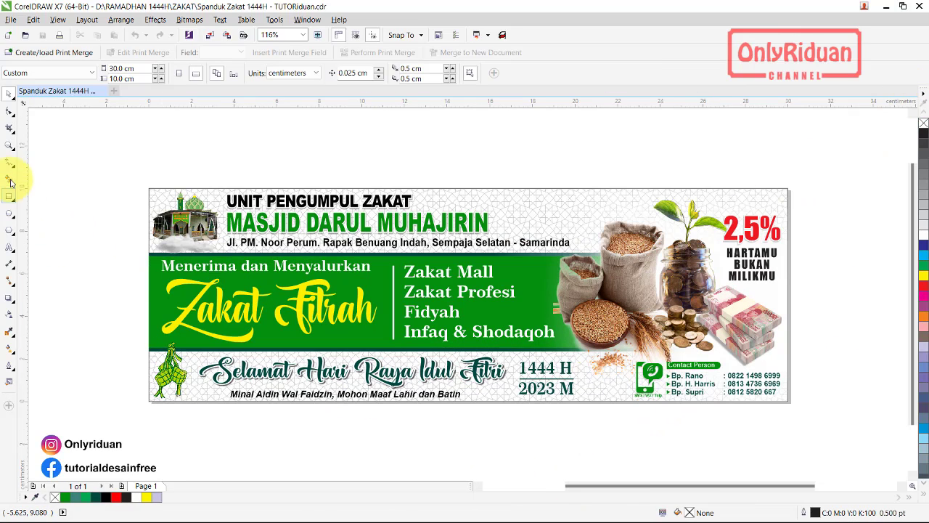
{"action": "left_click", "coordinate": [9, 145]}
{"action": "left_click_drag", "start_coordinate": [139, 181], "coordinate": [795, 414]}
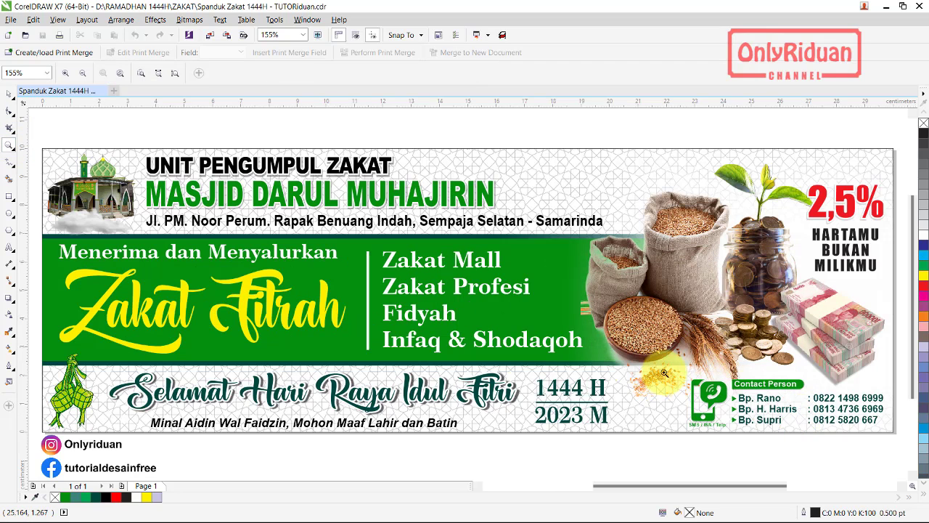
{"action": "left_click", "coordinate": [8, 93]}
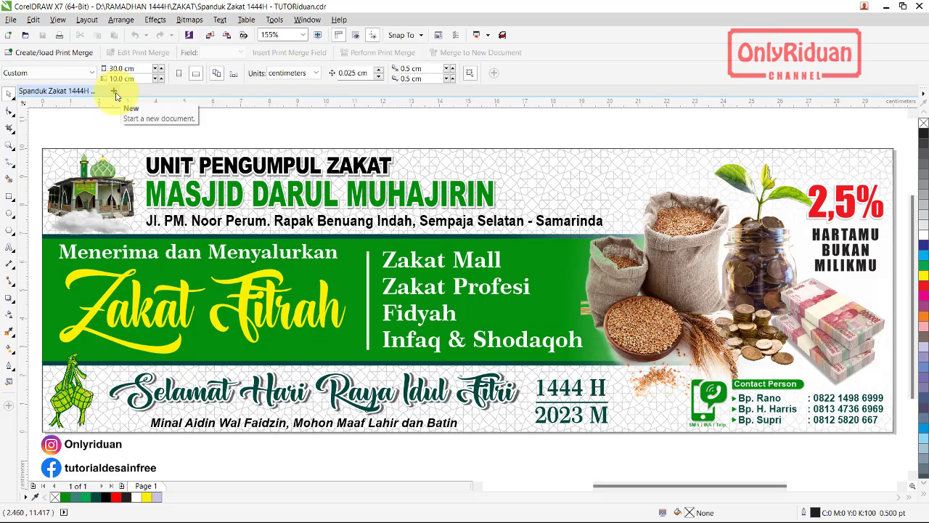
- Create a new document in centimetres, 30 cm wide by 10 cm high
{"action": "left_click", "coordinate": [10, 21]}
{"action": "left_click", "coordinate": [17, 30]}
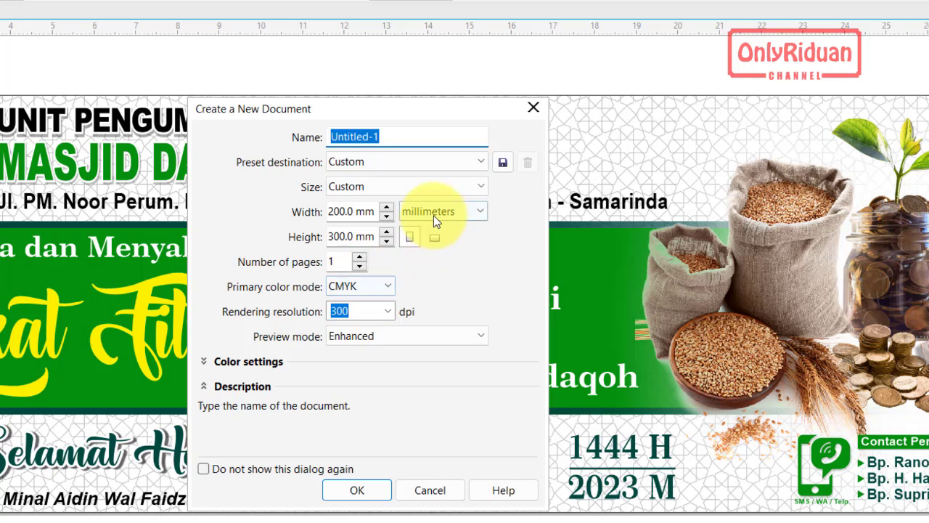
{"action": "left_click", "coordinate": [434, 212]}
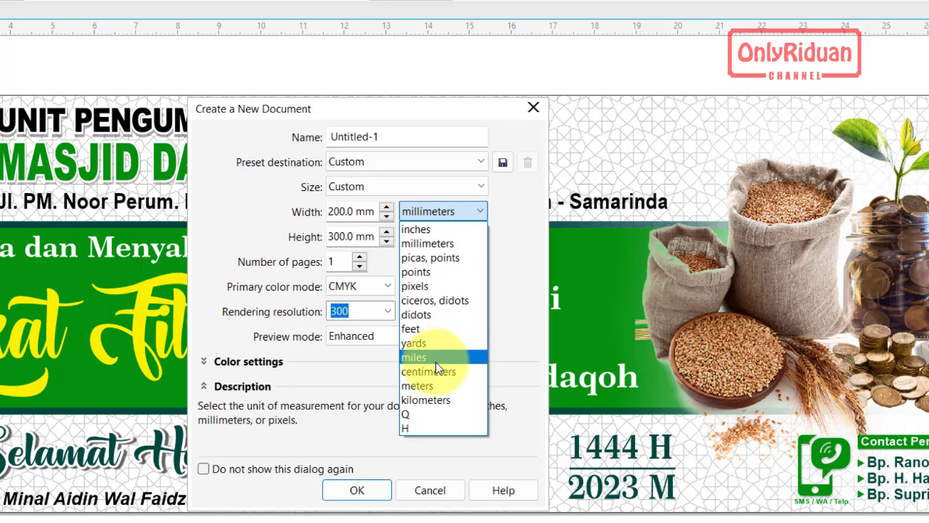
{"action": "left_click", "coordinate": [436, 370]}
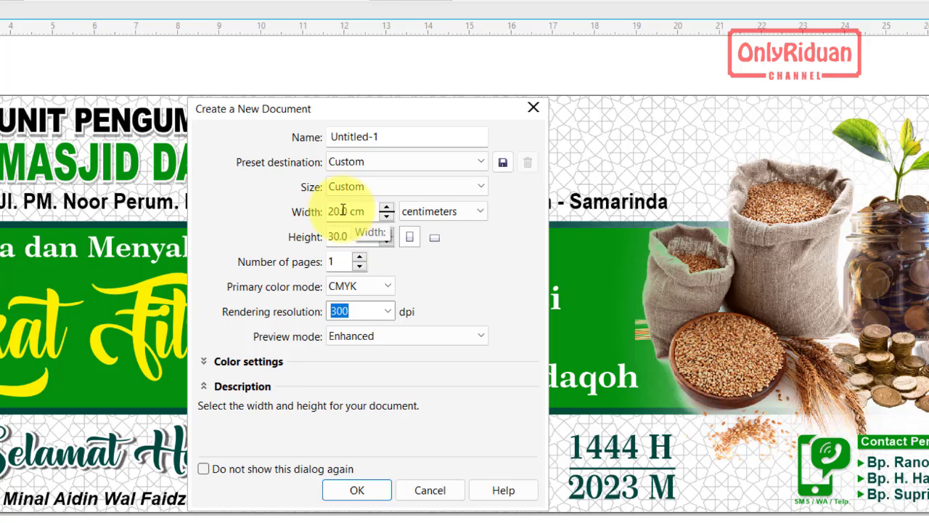
{"action": "left_click_drag", "start_coordinate": [353, 212], "coordinate": [310, 215]}
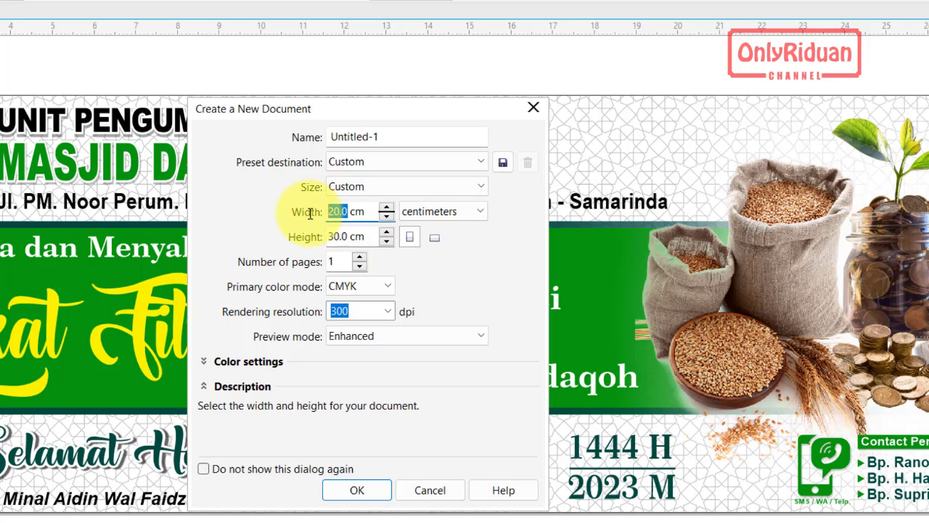
{"action": "type", "text": "3"}
{"action": "type", "text": "0"}
{"action": "left_click", "coordinate": [347, 237]}
{"action": "left_click_drag", "start_coordinate": [318, 234], "coordinate": [309, 234]}
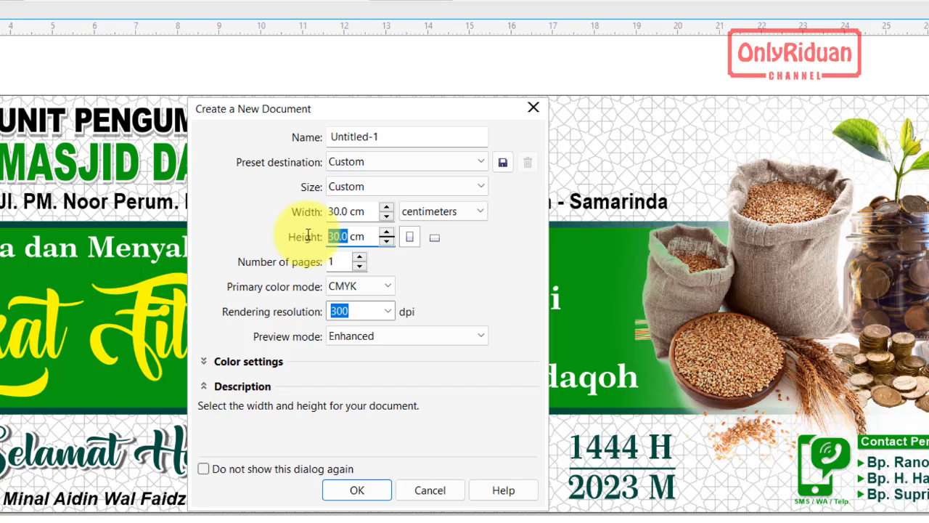
{"action": "type", "text": "10"}
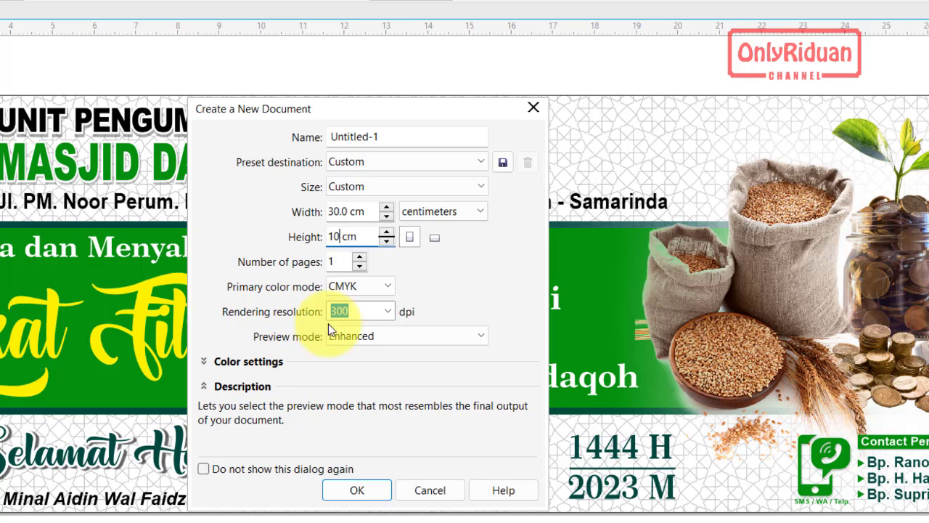
{"action": "left_click", "coordinate": [355, 313]}
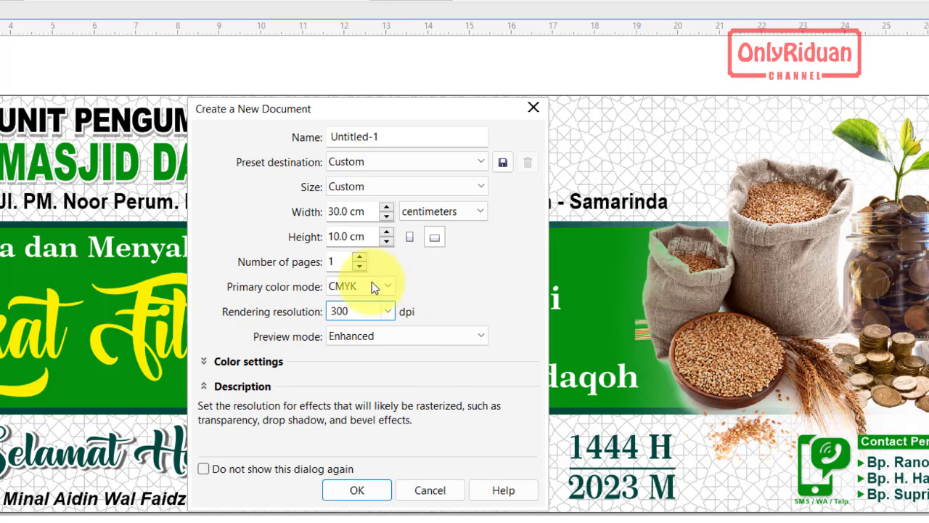
{"action": "left_click", "coordinate": [354, 490]}
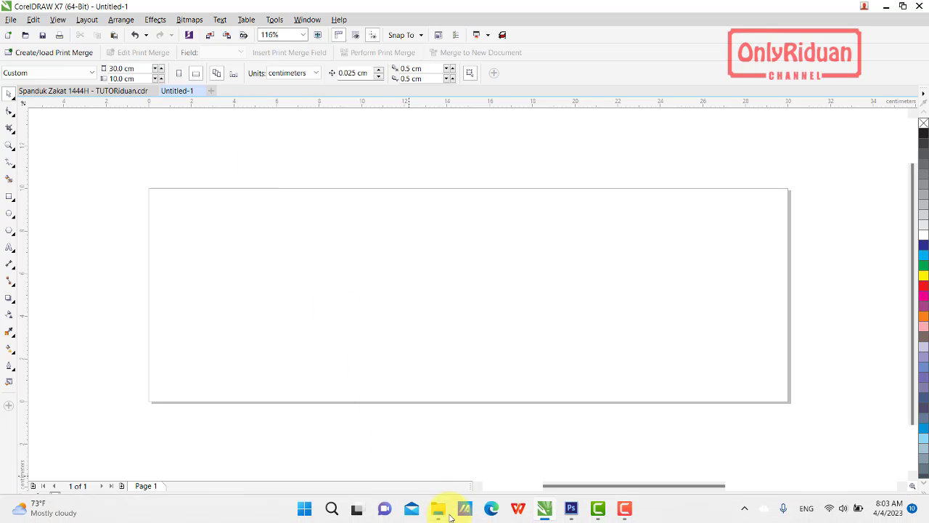
- Add a 30 x 10 cm rectangle covering the whole page of Untitled-1
{"action": "left_click", "coordinate": [435, 511]}
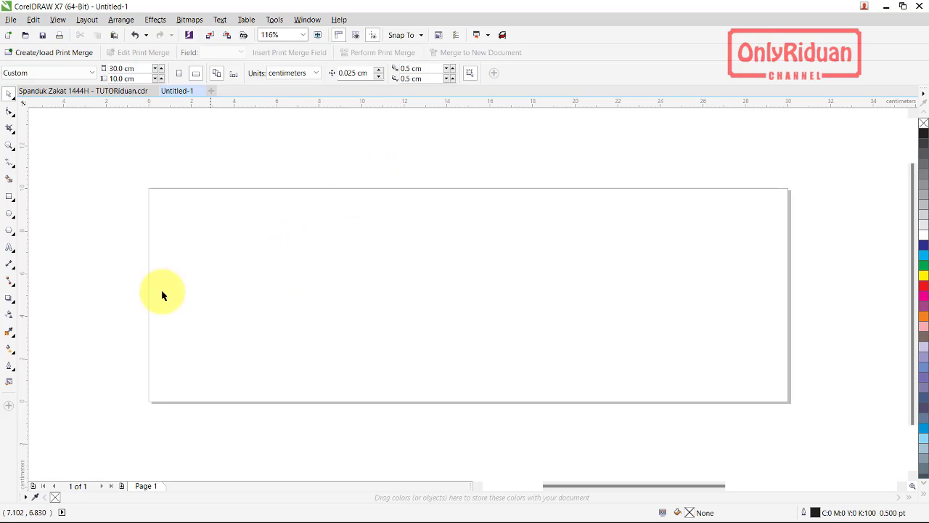
{"action": "double_click", "coordinate": [10, 198]}
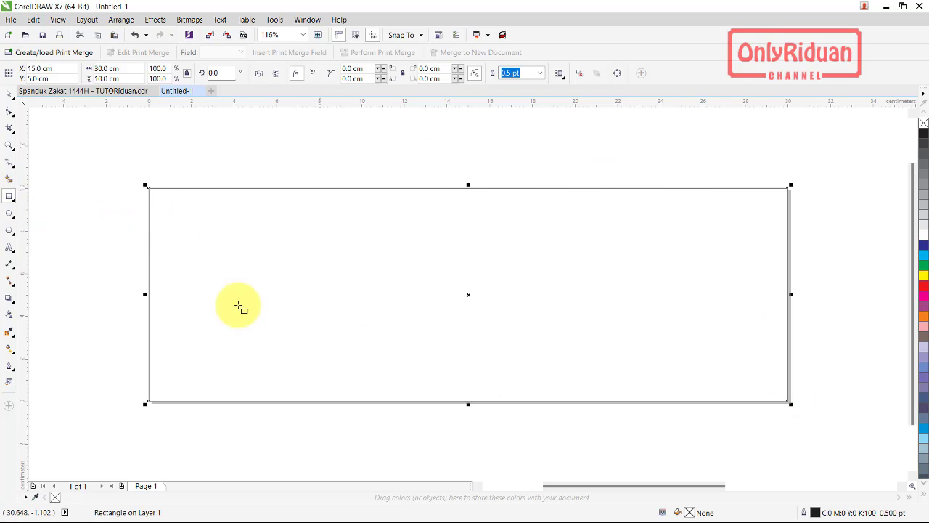
{"action": "left_click", "coordinate": [10, 96]}
{"action": "left_click", "coordinate": [106, 146]}
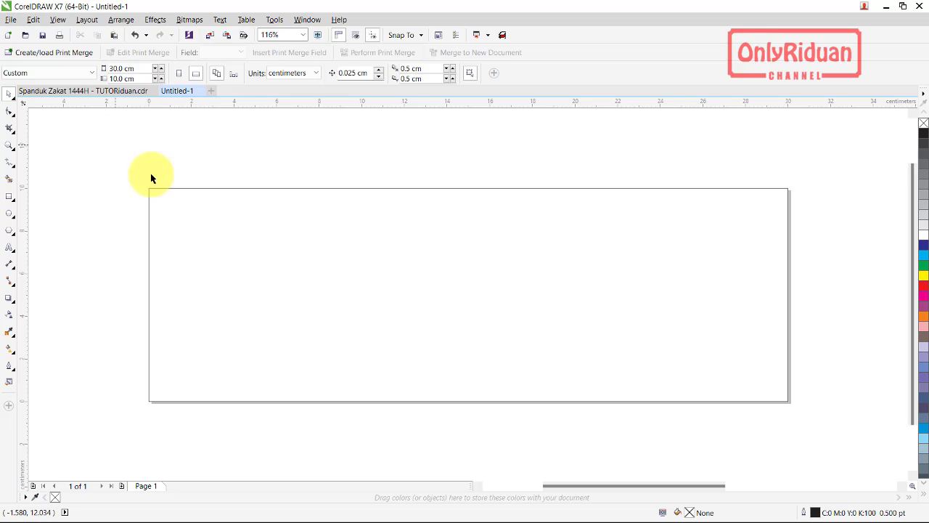
- Import the Background pattern from the MATERI SPANDUK ZAKAT folder and place it beside the page
{"action": "mouse_move", "coordinate": [438, 520]}
{"action": "left_click", "coordinate": [437, 508]}
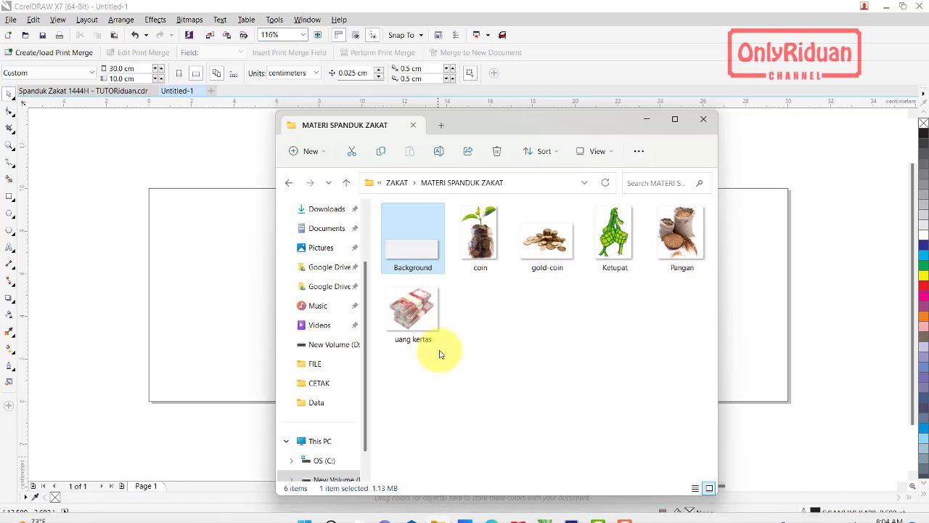
{"action": "left_click_drag", "start_coordinate": [412, 255], "coordinate": [166, 172]}
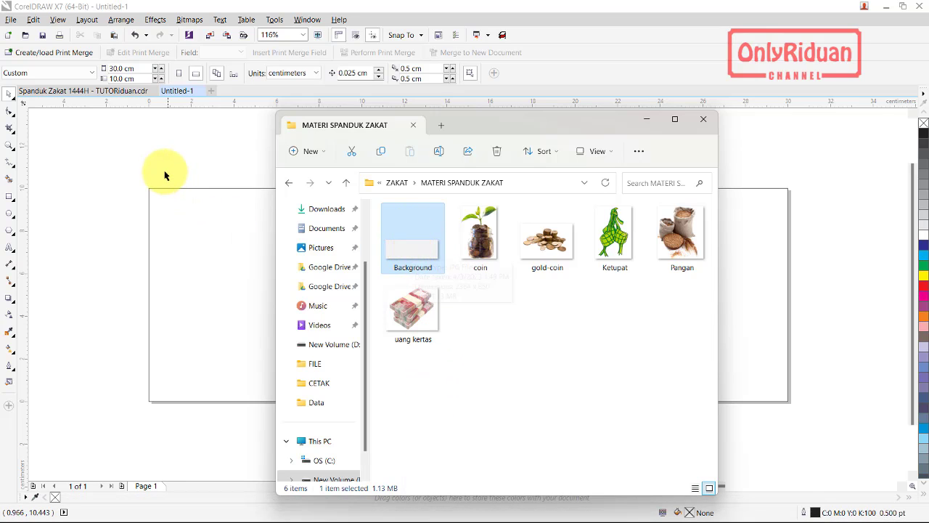
{"action": "scroll", "coordinate": [165, 172], "scroll_direction": "down", "scroll_amount": 2}
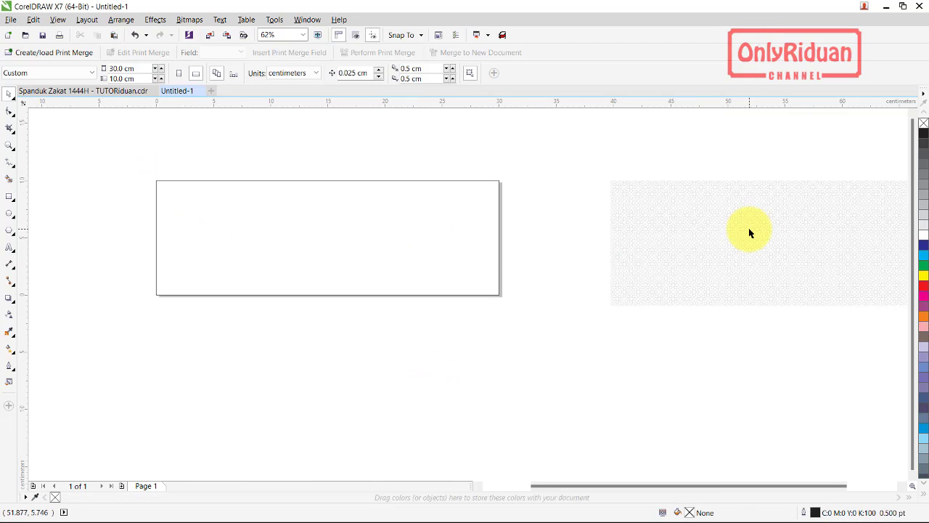
{"action": "left_click_drag", "start_coordinate": [750, 231], "coordinate": [694, 216]}
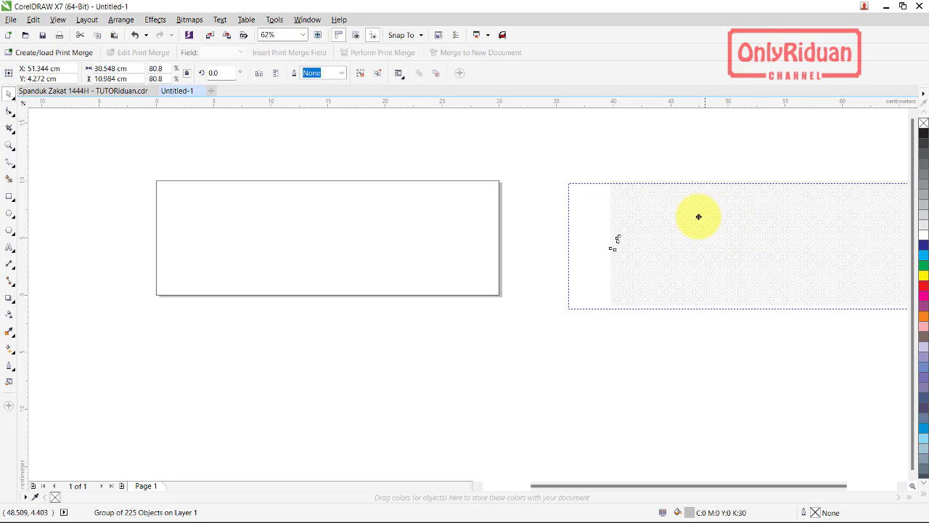
{"action": "left_click", "coordinate": [524, 158]}
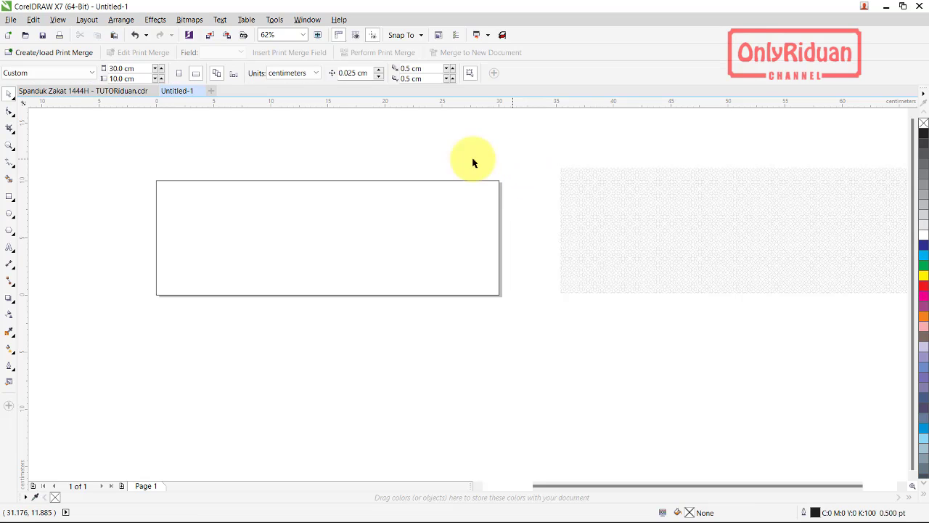
- Adjust the PowerClip Frame settings in Tools > Options
{"action": "left_click", "coordinate": [273, 20]}
{"action": "left_click", "coordinate": [287, 33]}
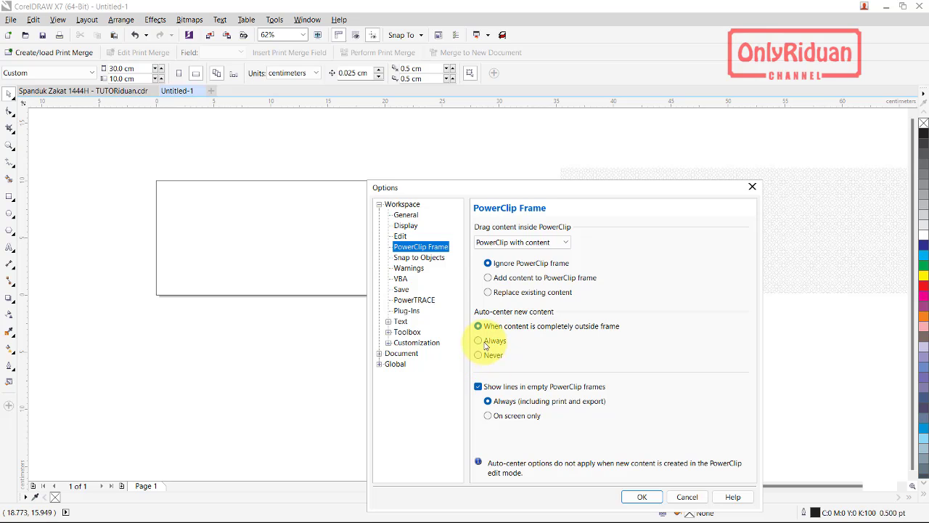
{"action": "left_click", "coordinate": [642, 496]}
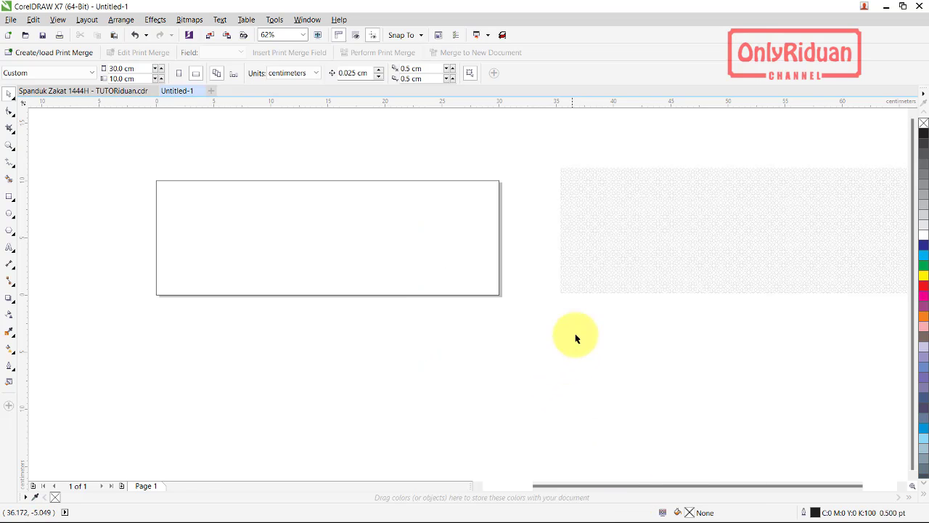
- PowerClip the grey pattern inside the page rectangle and zoom to fit the page
{"action": "right_click", "coordinate": [600, 198]}
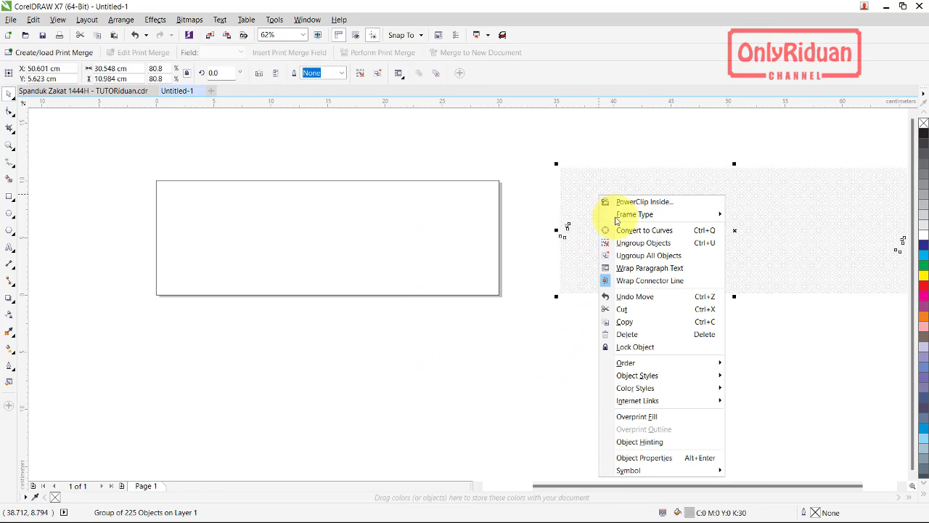
{"action": "left_click", "coordinate": [624, 201]}
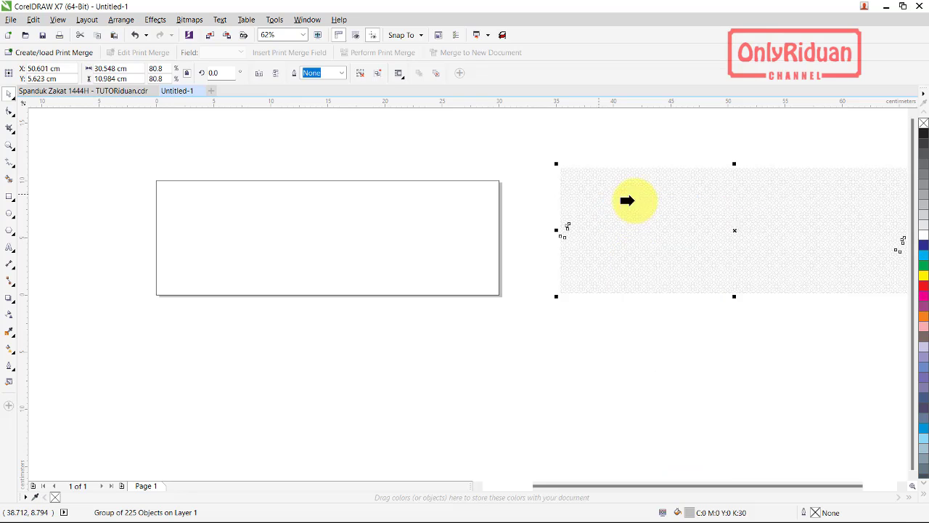
{"action": "left_click", "coordinate": [372, 210]}
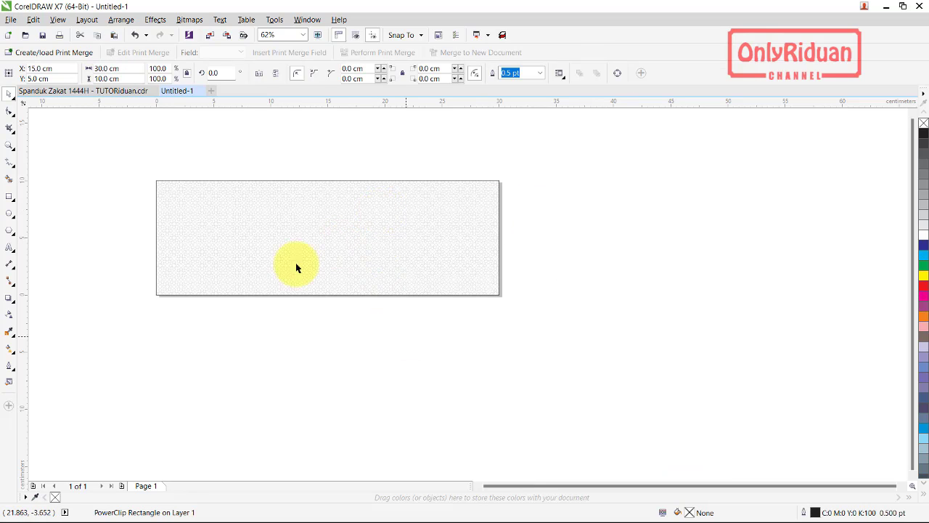
{"action": "left_click", "coordinate": [10, 144]}
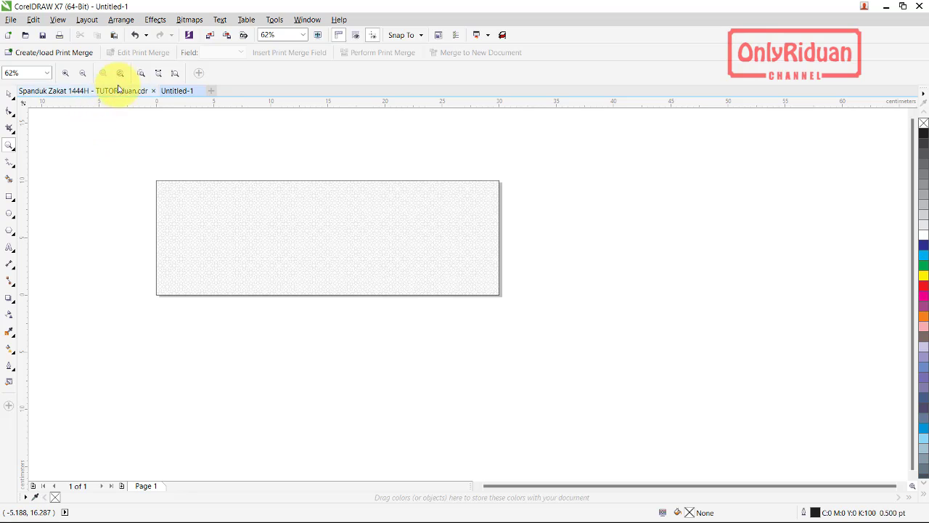
{"action": "left_click", "coordinate": [141, 74]}
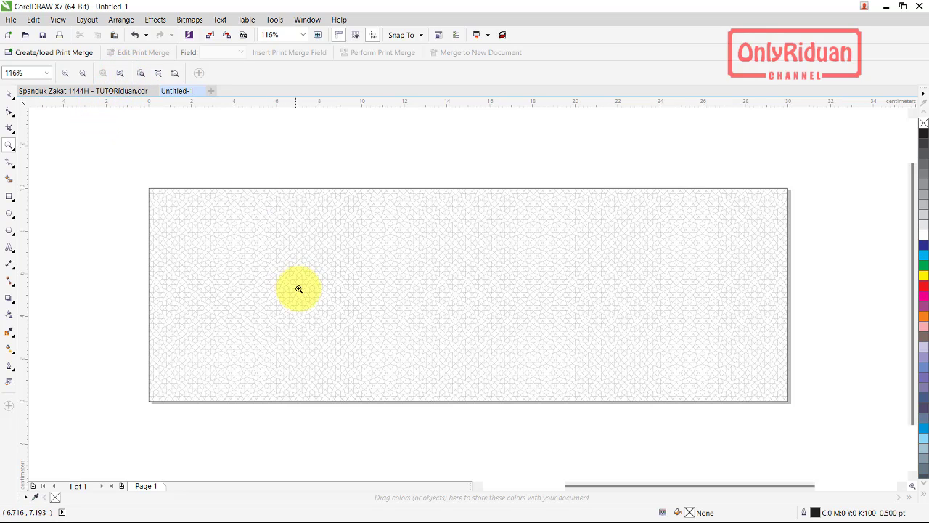
{"action": "left_click", "coordinate": [9, 93]}
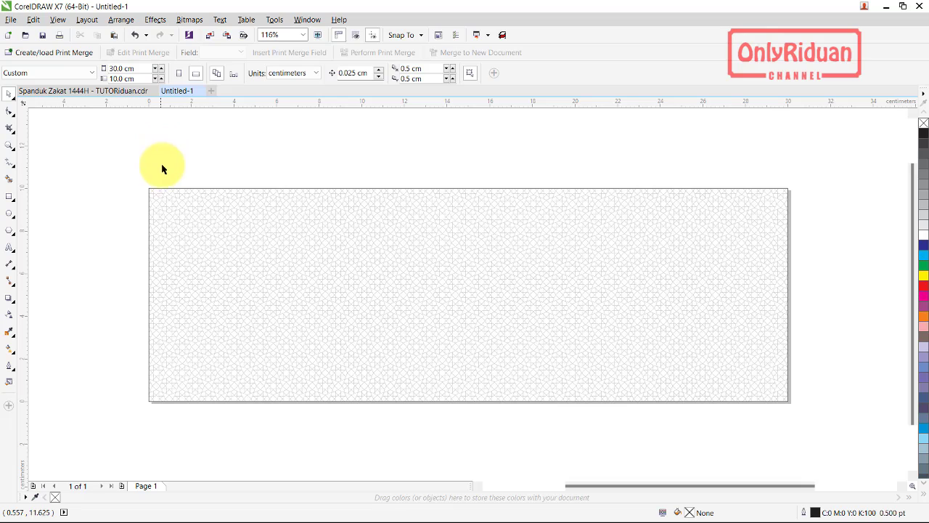
- Draw a full-width band across the middle of the page, checking the finished banner for reference
{"action": "left_click", "coordinate": [10, 196]}
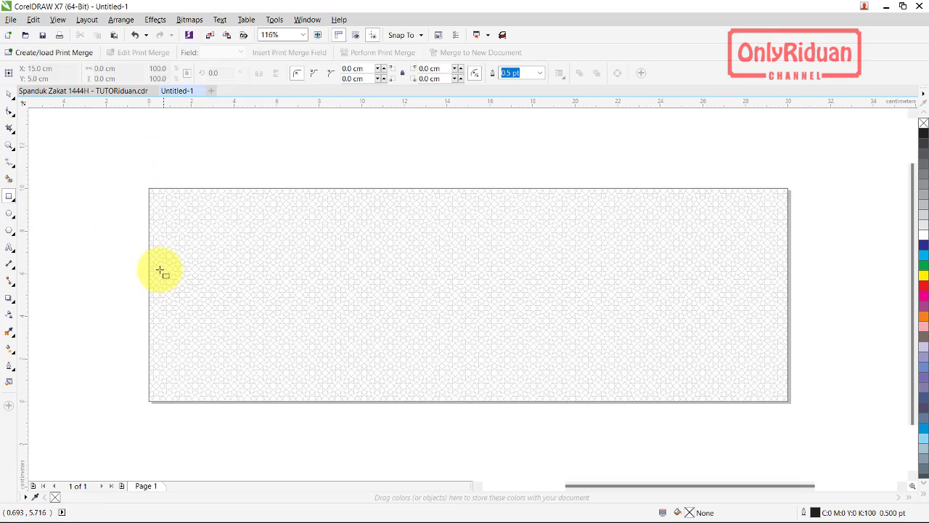
{"action": "left_click_drag", "start_coordinate": [148, 256], "coordinate": [788, 338]}
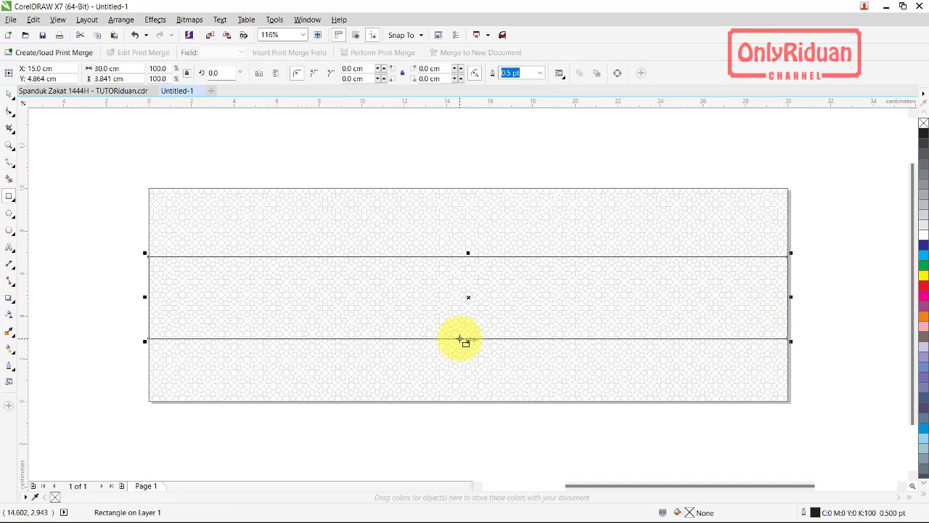
{"action": "left_click", "coordinate": [104, 92]}
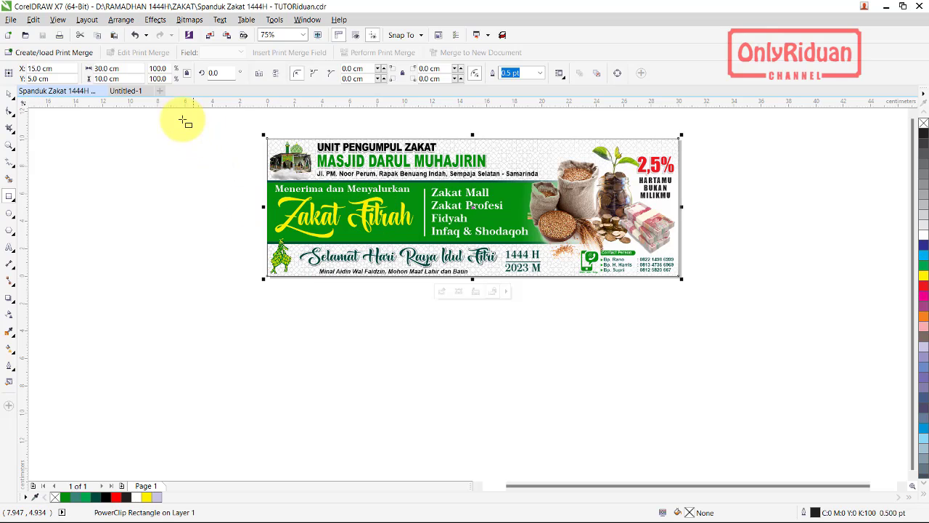
{"action": "left_click", "coordinate": [131, 93]}
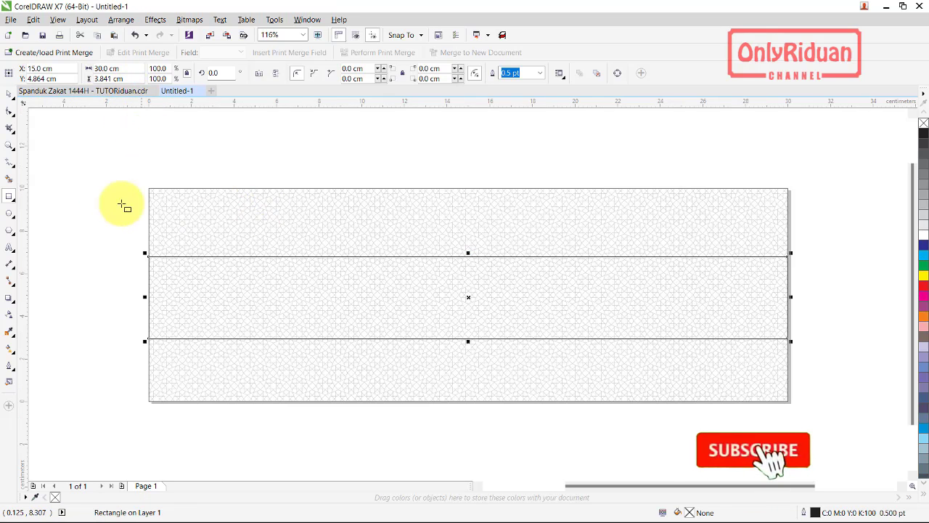
- Fill the 30 x 3.841 cm middle band green (C100 M0 Y100 K0)
{"action": "left_click", "coordinate": [58, 143]}
{"action": "left_click", "coordinate": [225, 279]}
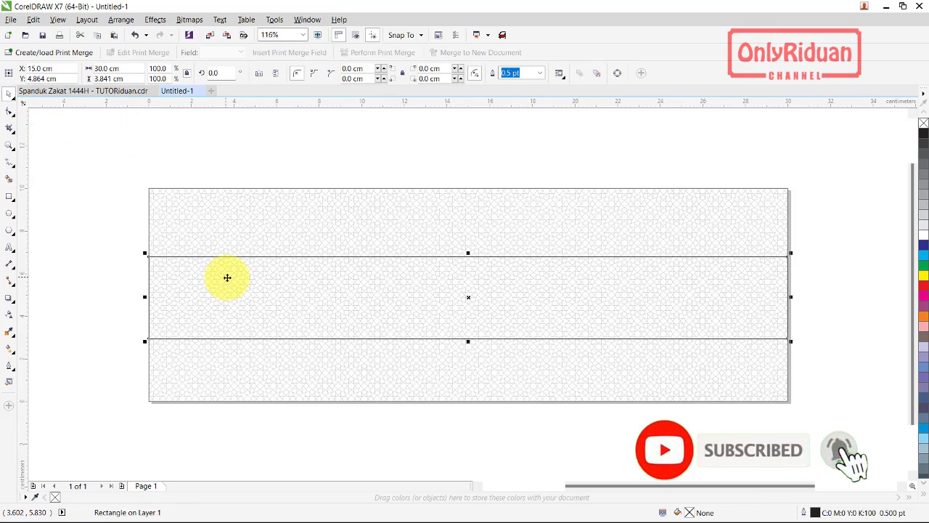
{"action": "left_click", "coordinate": [925, 267]}
{"action": "left_click", "coordinate": [830, 311]}
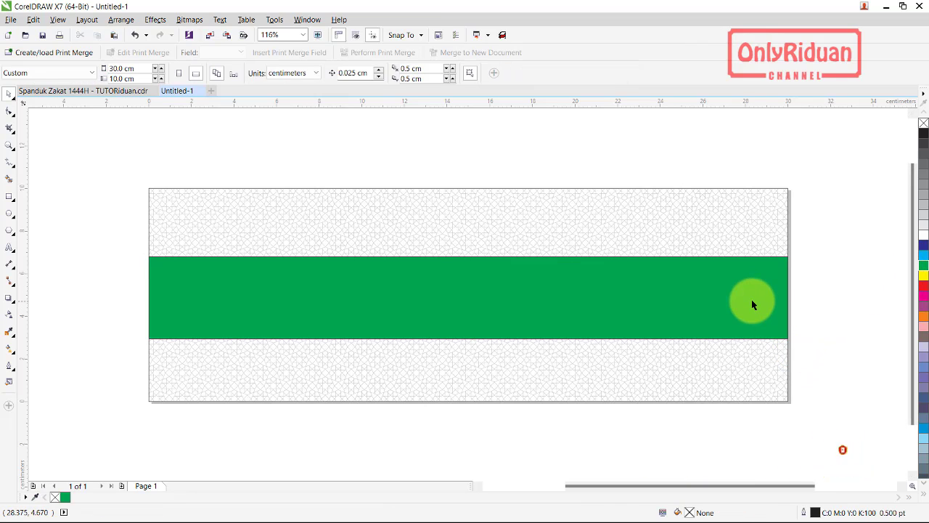
{"action": "left_click", "coordinate": [752, 305]}
{"action": "left_click", "coordinate": [135, 238]}
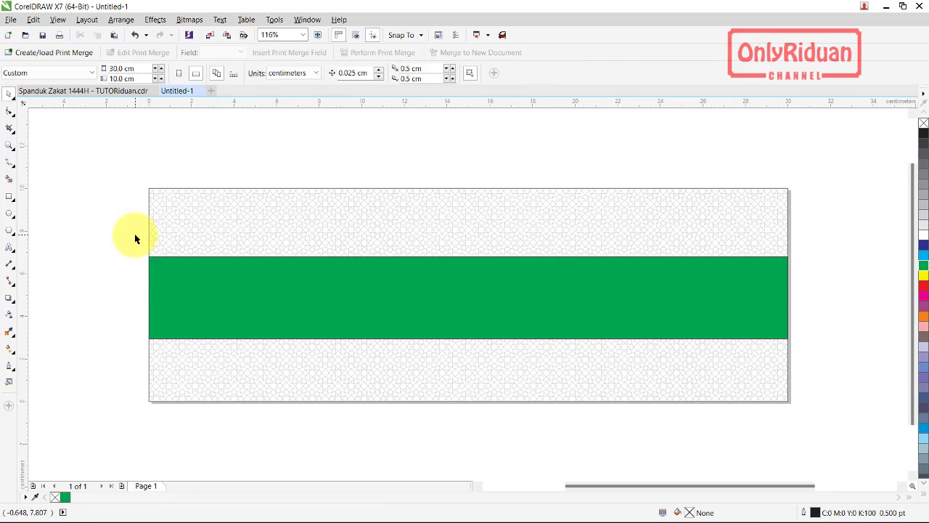
{"action": "left_click", "coordinate": [187, 291]}
- Turn a copy of the band into a thin dark-green (C100 M45 Y71 K46) strip along its top
{"action": "left_click", "coordinate": [426, 300]}
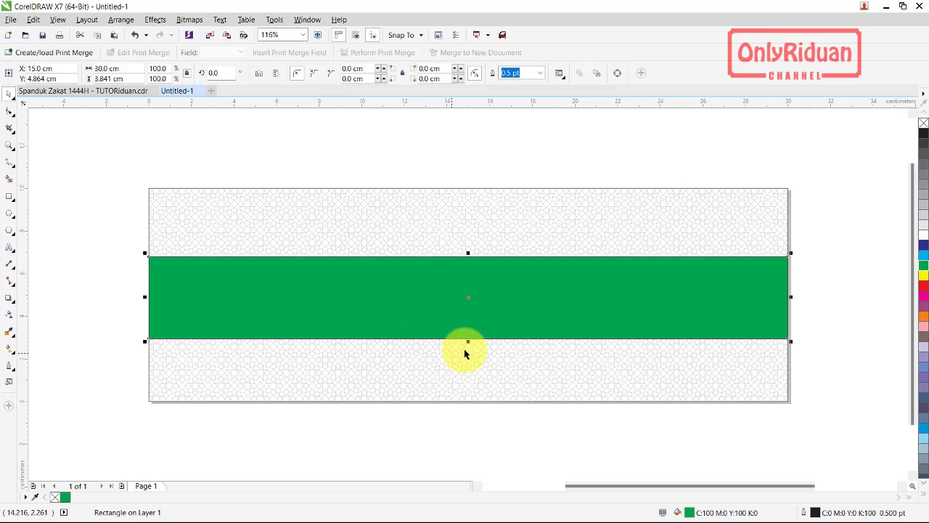
{"action": "left_click_drag", "start_coordinate": [468, 341], "coordinate": [493, 263]}
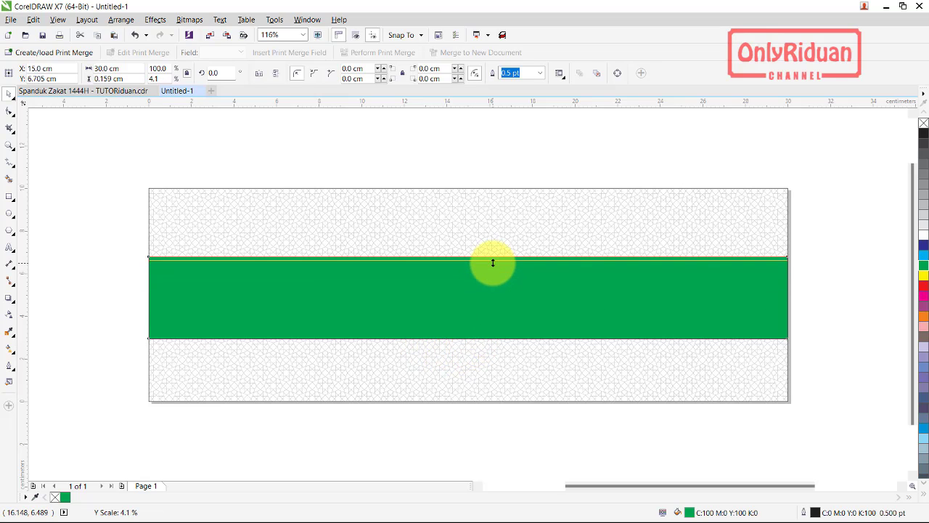
{"action": "left_click_drag", "start_coordinate": [493, 265], "coordinate": [490, 265]}
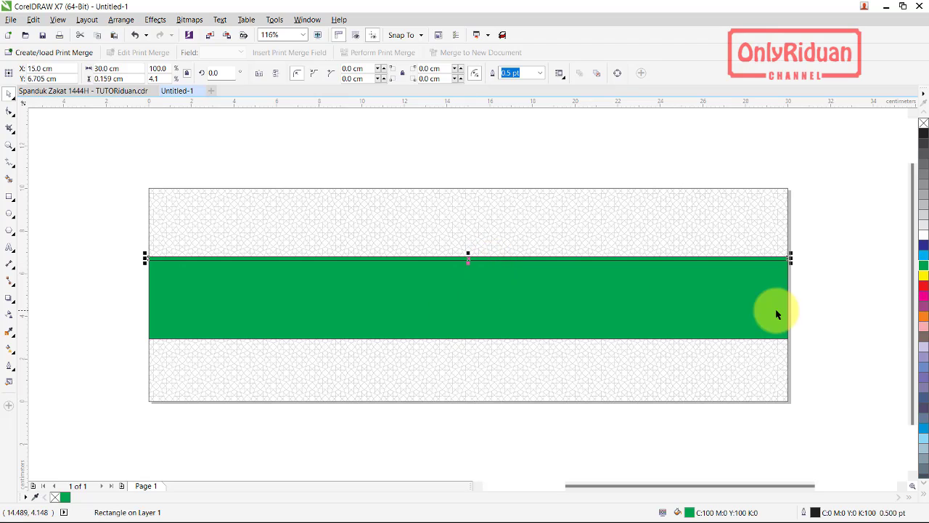
{"action": "left_click", "coordinate": [925, 267]}
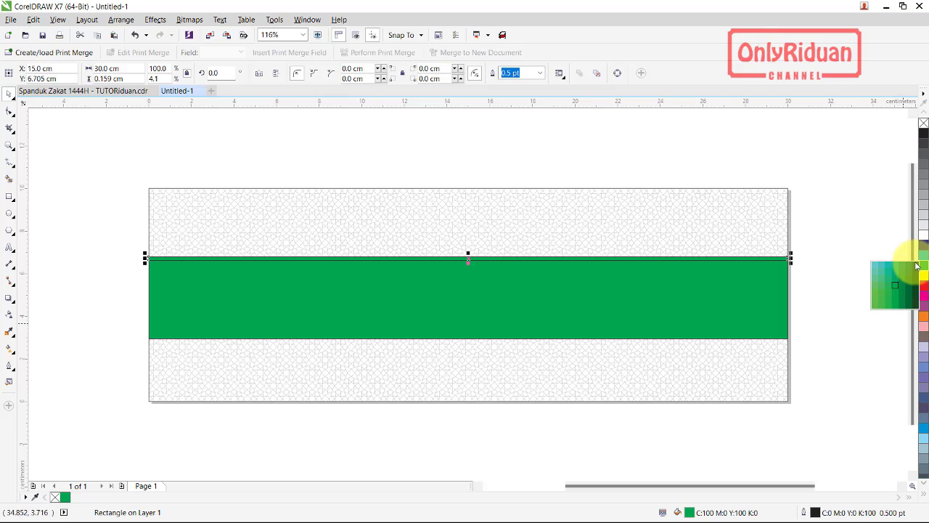
{"action": "left_click", "coordinate": [912, 299]}
{"action": "left_click", "coordinate": [843, 273]}
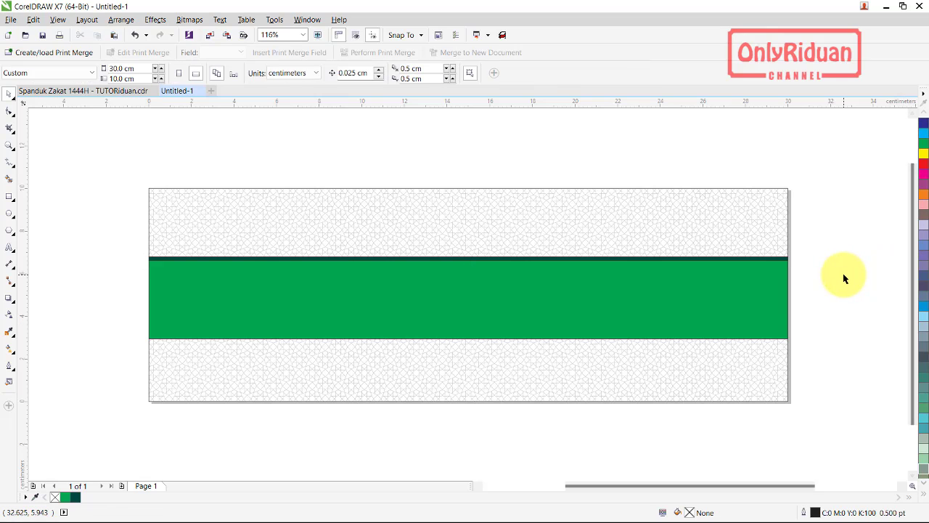
{"action": "left_click", "coordinate": [160, 259]}
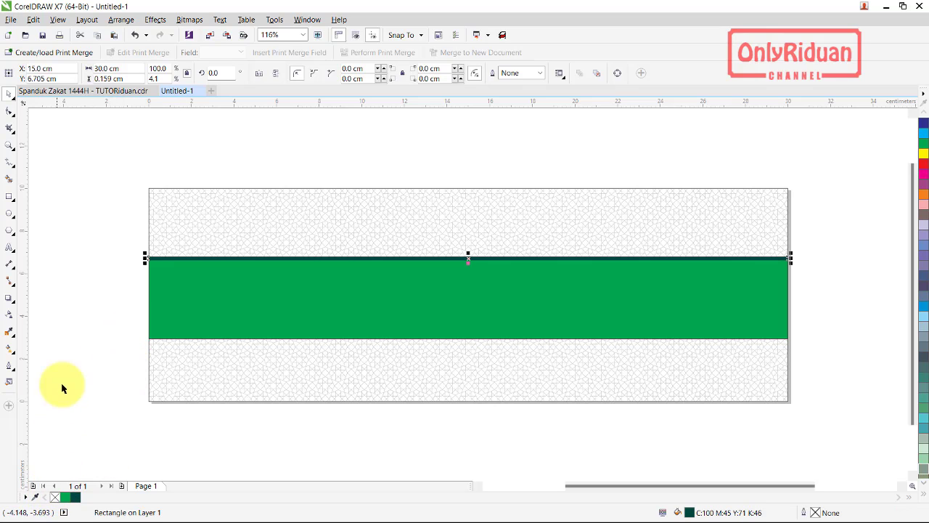
{"action": "key", "text": "Escape"}
- Copy the dark strip to the band's bottom edge and group all three pieces
{"action": "scroll", "coordinate": [153, 260], "scroll_direction": "up", "scroll_amount": 3}
{"action": "left_click", "coordinate": [153, 258]}
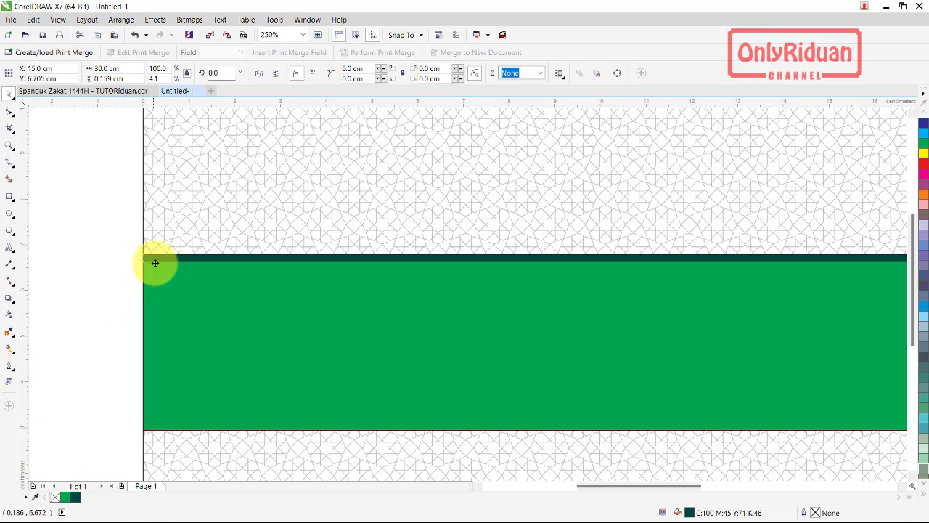
{"action": "mouse_move", "coordinate": [144, 263]}
{"action": "left_mouse_down"}
{"action": "mouse_move", "coordinate": [178, 307]}
{"action": "mouse_move", "coordinate": [162, 414]}
{"action": "mouse_move", "coordinate": [143, 430]}
{"action": "left_mouse_up"}
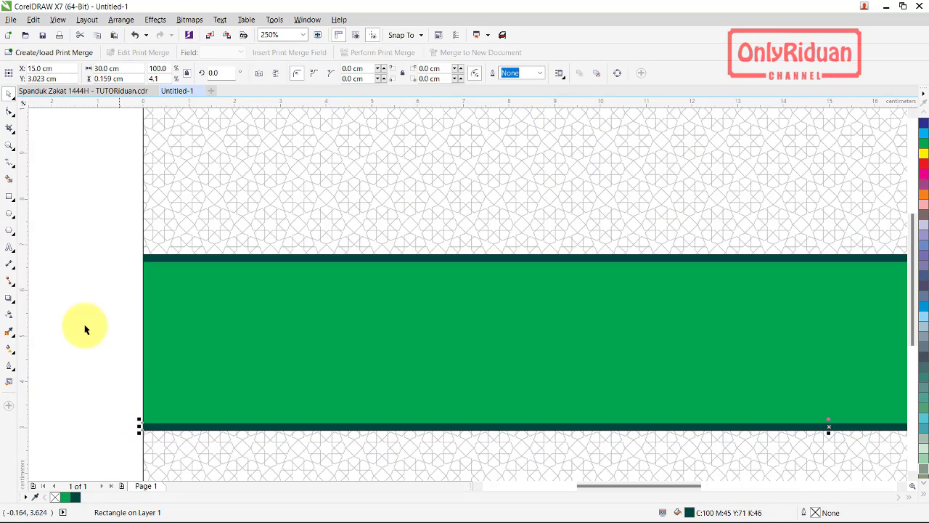
{"action": "scroll", "coordinate": [59, 257], "scroll_direction": "down", "scroll_amount": 3}
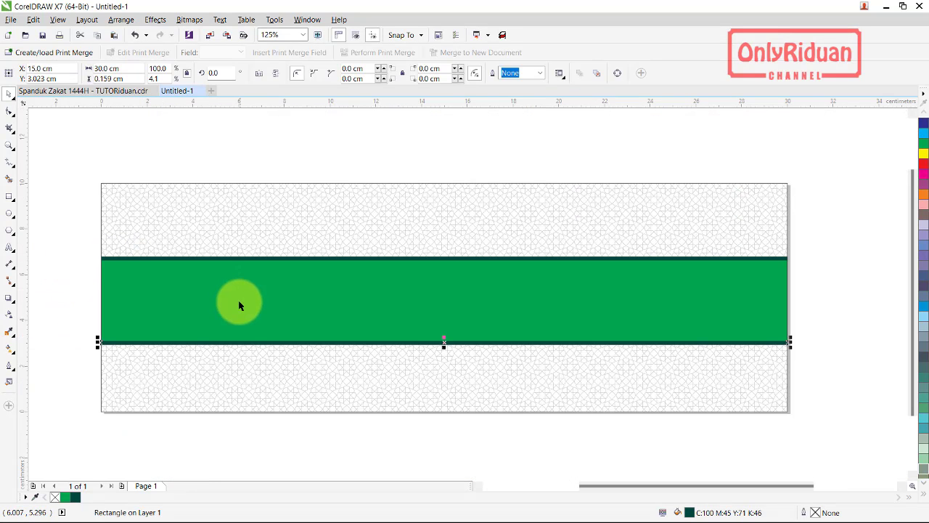
{"action": "left_click_drag", "start_coordinate": [73, 234], "coordinate": [816, 371]}
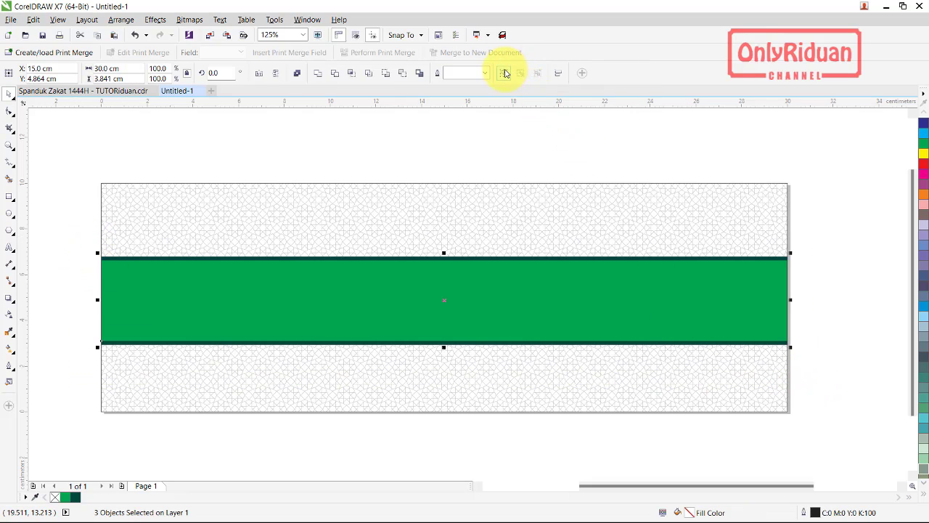
{"action": "left_click", "coordinate": [504, 73]}
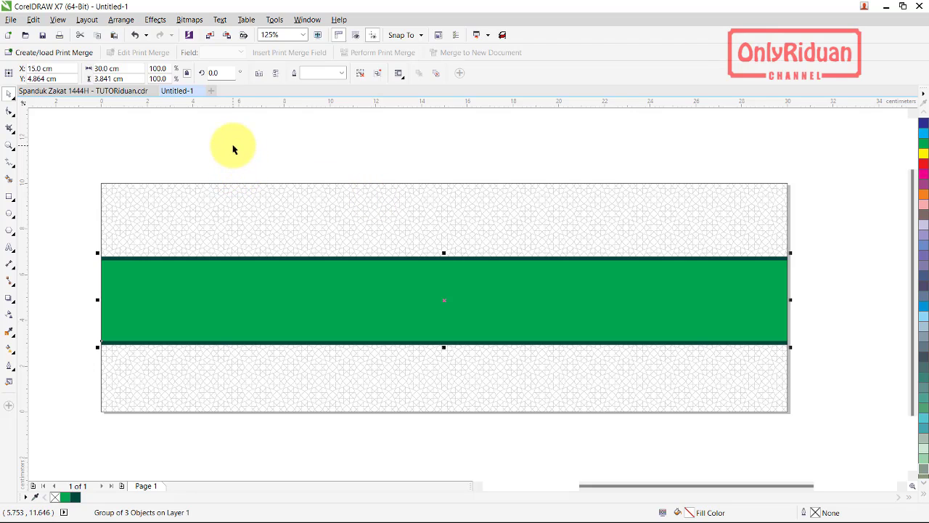
- Import coin, gold-coin, Pangan and uang kertas from the MATERI SPANDUK ZAKAT folder
{"action": "left_click", "coordinate": [11, 20]}
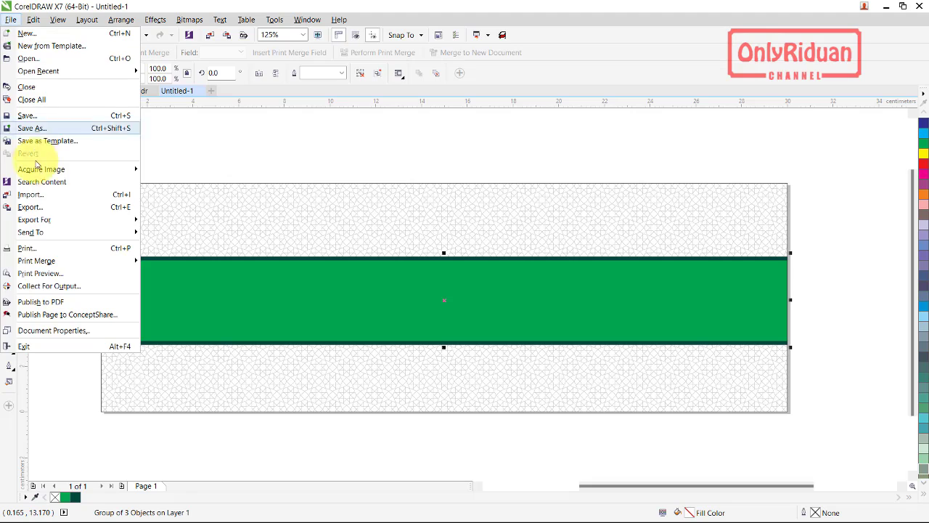
{"action": "left_click", "coordinate": [41, 193]}
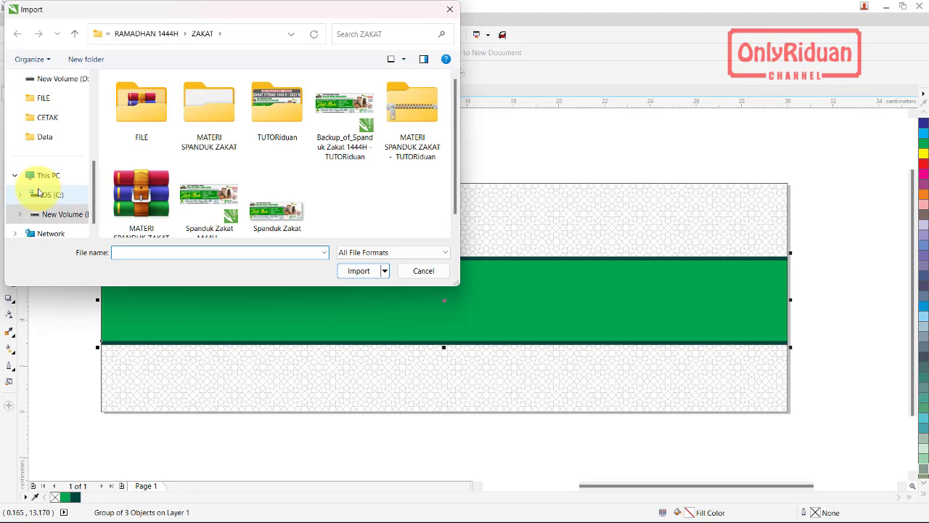
{"action": "double_click", "coordinate": [209, 112]}
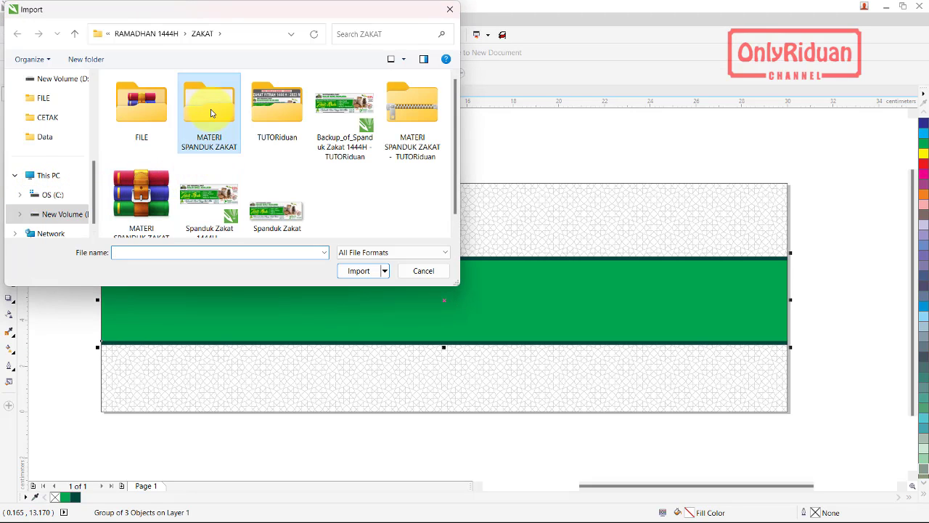
{"action": "left_click", "coordinate": [208, 102]}
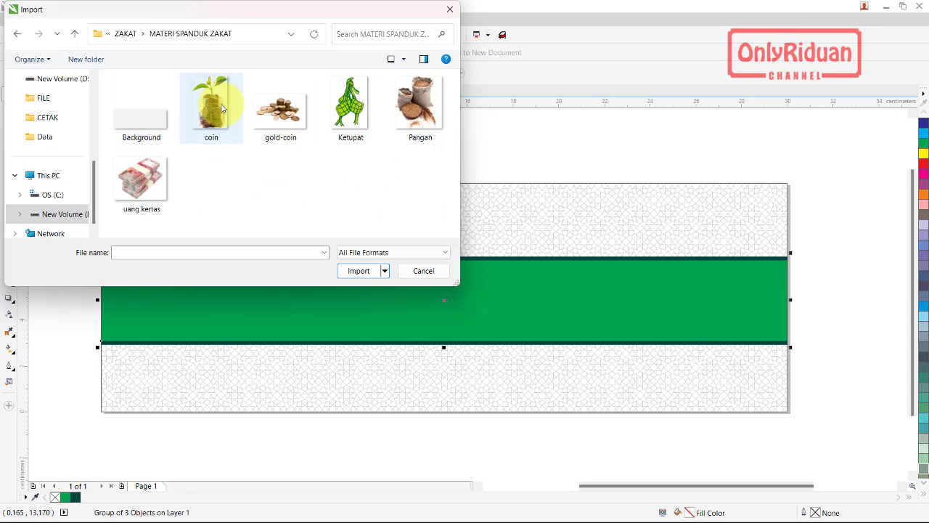
{"action": "left_click", "coordinate": [270, 117], "text": "ctrl"}
{"action": "left_click", "coordinate": [420, 120], "text": "ctrl"}
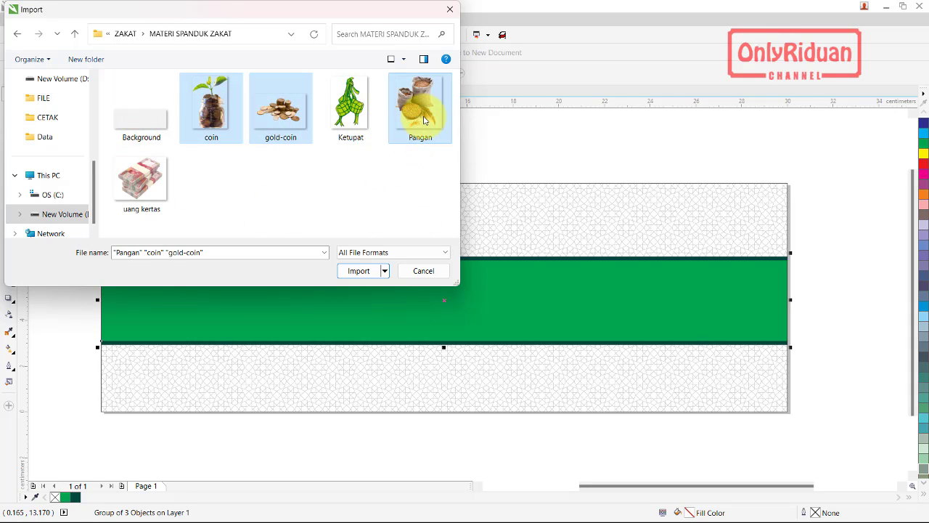
{"action": "left_click", "coordinate": [155, 194], "text": "ctrl"}
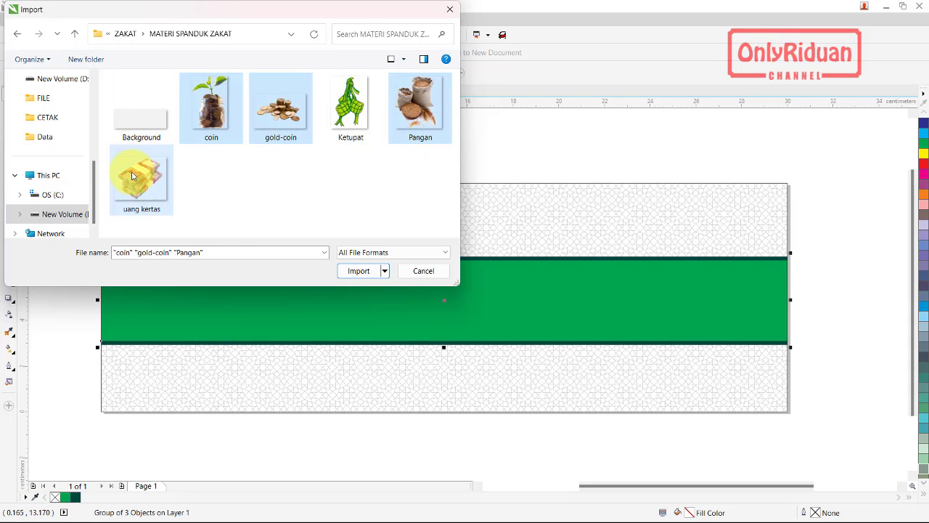
{"action": "left_click", "coordinate": [359, 272]}
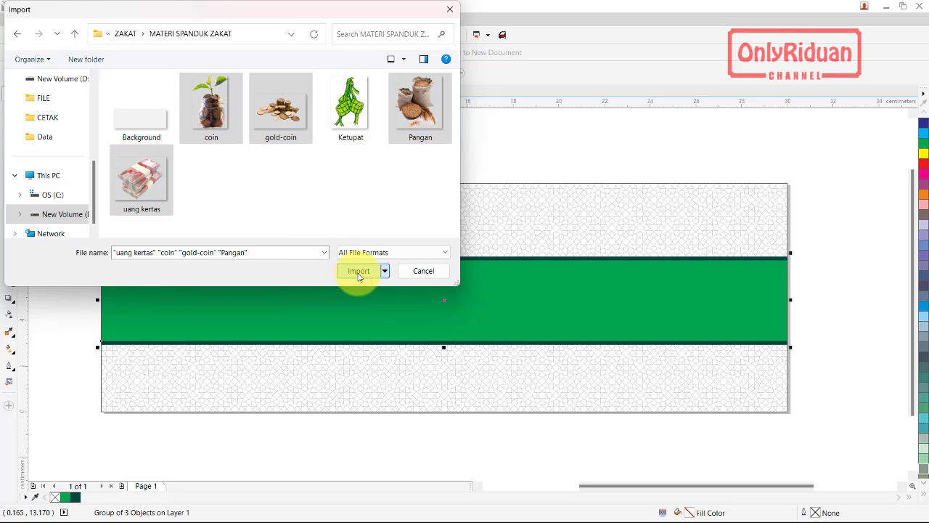
- Place the four imported images, parking the banknotes, coin pile and jar off the page
{"action": "left_click", "coordinate": [489, 225]}
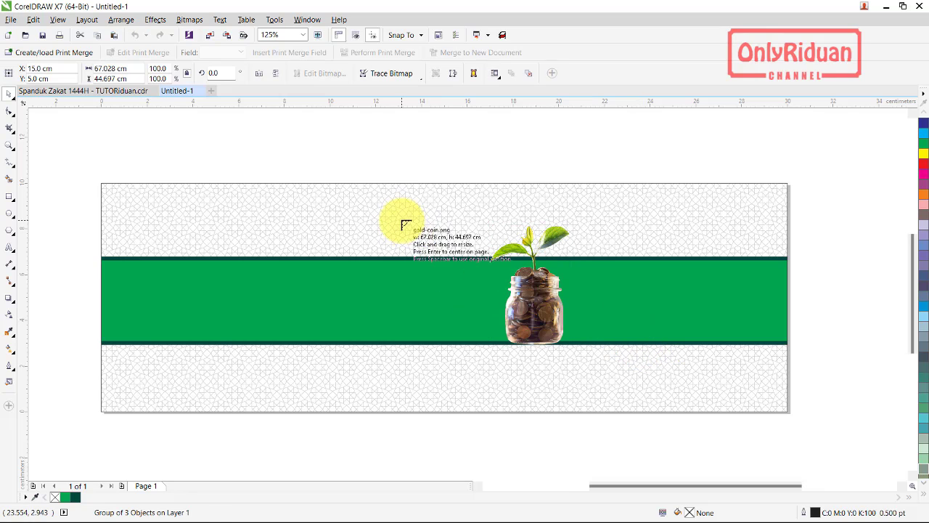
{"action": "key", "text": "Return"}
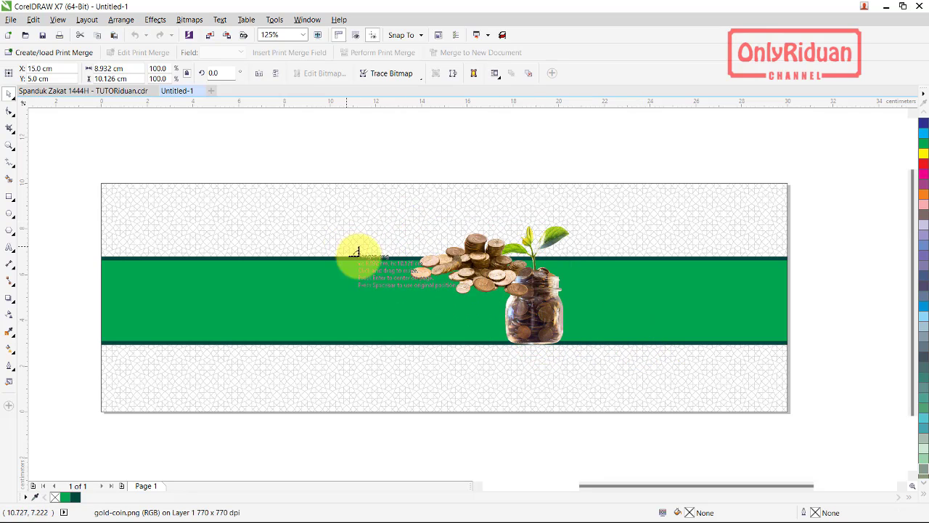
{"action": "left_click_drag", "start_coordinate": [350, 247], "coordinate": [492, 348]}
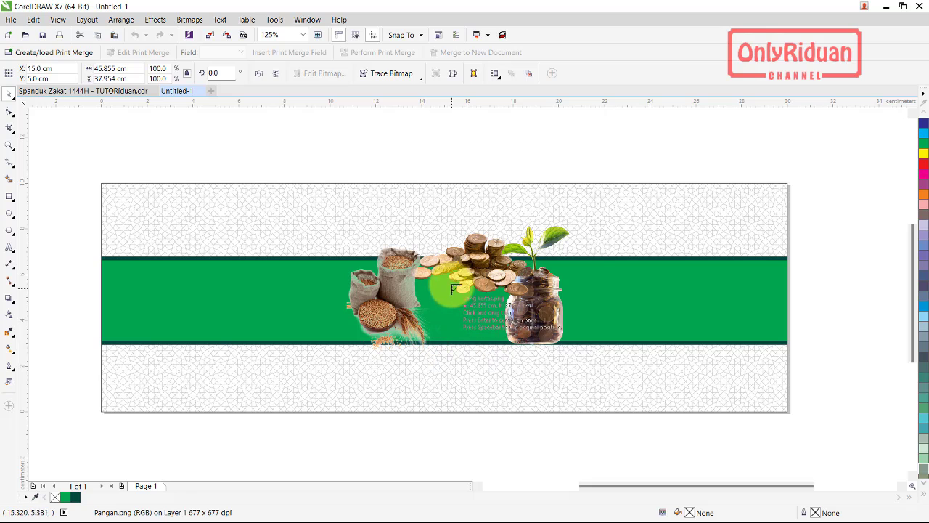
{"action": "mouse_move", "coordinate": [452, 282]}
{"action": "left_mouse_down"}
{"action": "mouse_move", "coordinate": [535, 352]}
{"action": "mouse_move", "coordinate": [540, 367]}
{"action": "left_mouse_up"}
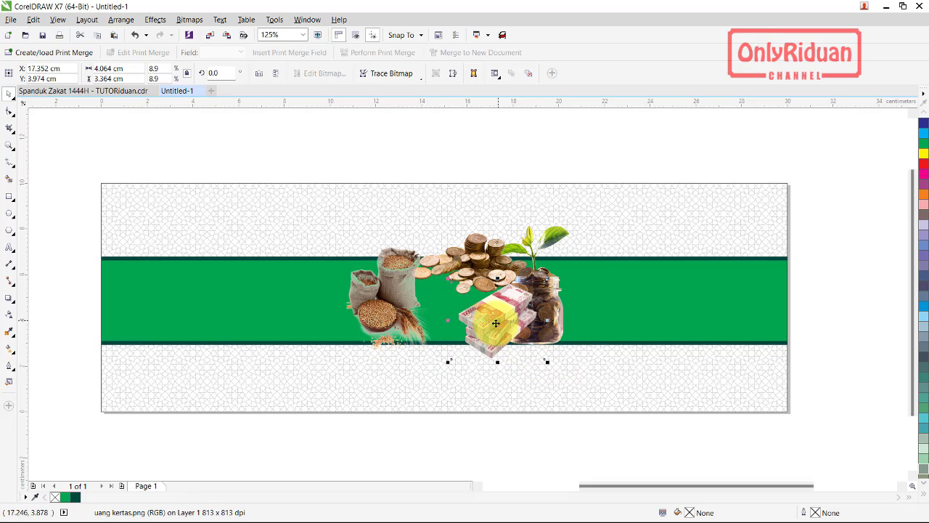
{"action": "left_click_drag", "start_coordinate": [498, 326], "coordinate": [826, 352]}
{"action": "left_click_drag", "start_coordinate": [477, 265], "coordinate": [535, 423]}
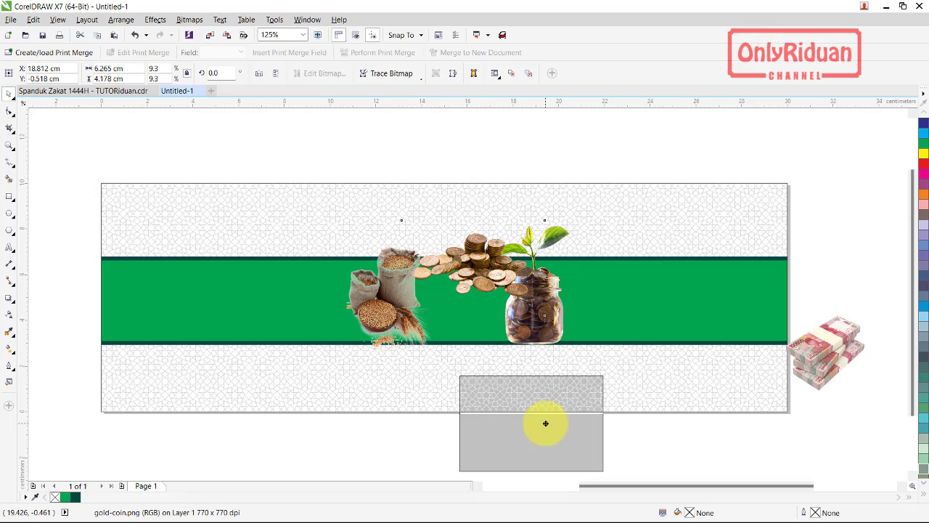
{"action": "left_click_drag", "start_coordinate": [532, 314], "coordinate": [705, 435]}
- Enlarge the grain sack and set it beside the coin jar on the band's right side
{"action": "left_click", "coordinate": [394, 307]}
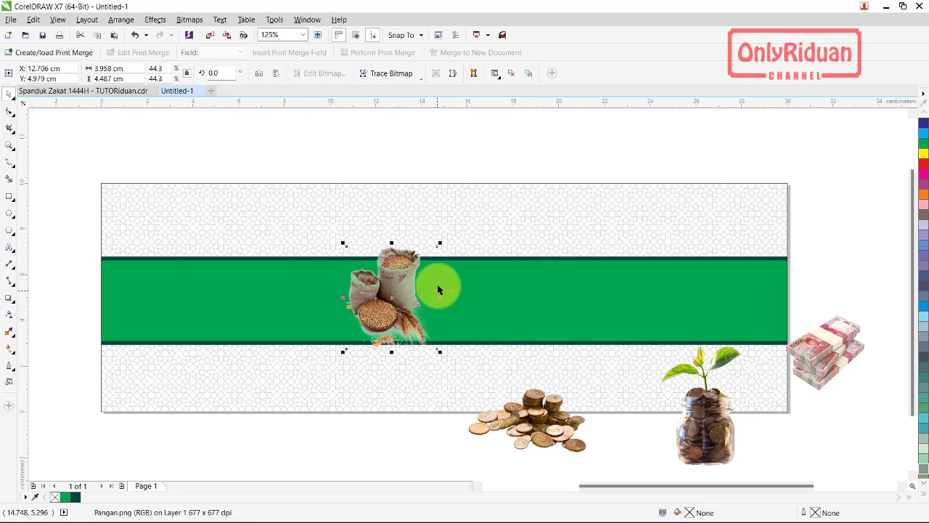
{"action": "left_click_drag", "start_coordinate": [446, 246], "coordinate": [473, 206]}
{"action": "left_click_drag", "start_coordinate": [405, 265], "coordinate": [585, 270]}
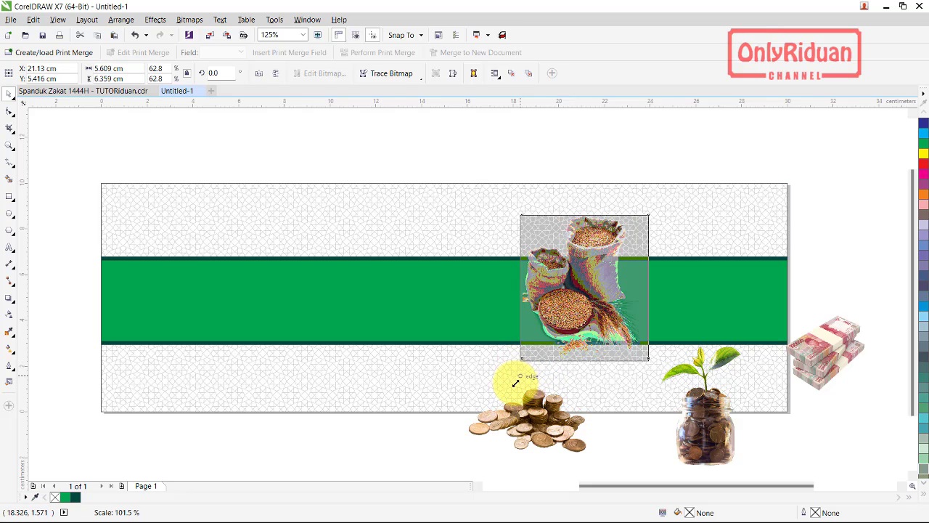
{"action": "left_click_drag", "start_coordinate": [519, 360], "coordinate": [506, 382]}
{"action": "left_click", "coordinate": [718, 424]}
{"action": "left_click_drag", "start_coordinate": [717, 424], "coordinate": [665, 278]}
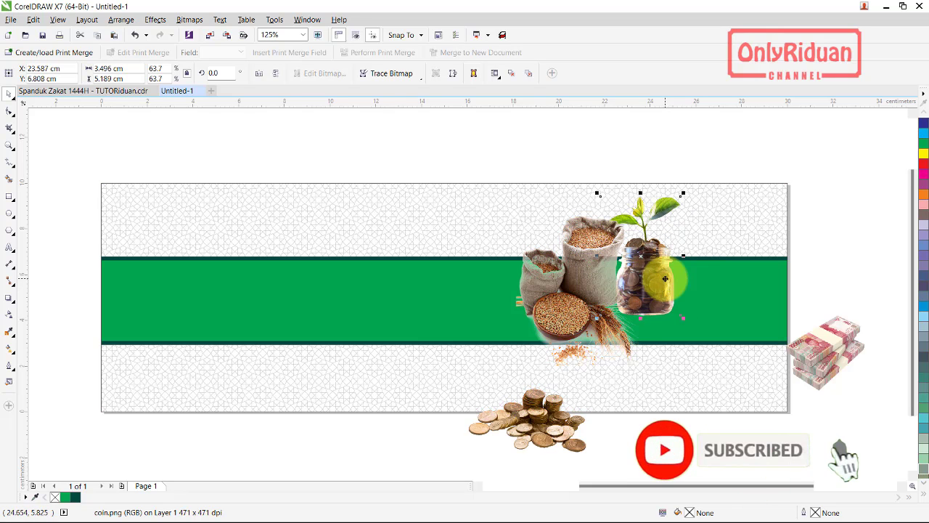
- Set a slightly smaller gold coin pile under the jar and add a mirrored banknote stack beside it
{"action": "left_click", "coordinate": [536, 419]}
{"action": "left_click_drag", "start_coordinate": [537, 419], "coordinate": [693, 382]}
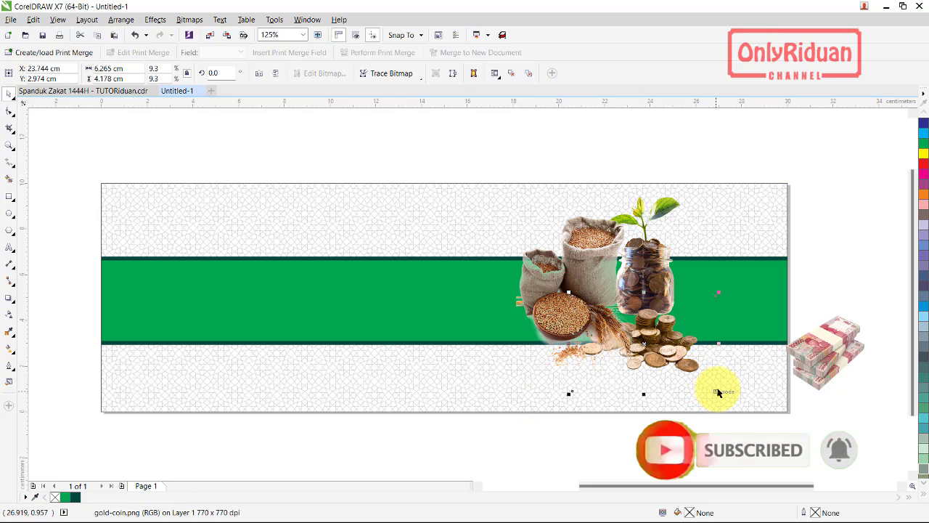
{"action": "left_click_drag", "start_coordinate": [717, 391], "coordinate": [697, 388]}
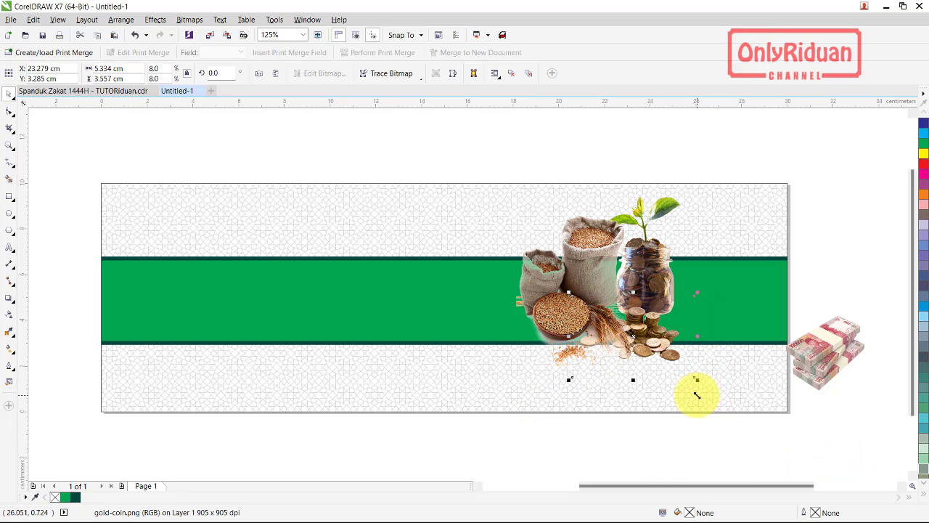
{"action": "mouse_move", "coordinate": [829, 367]}
{"action": "left_mouse_down"}
{"action": "mouse_move", "coordinate": [771, 322]}
{"action": "mouse_move", "coordinate": [723, 302]}
{"action": "mouse_move", "coordinate": [715, 323]}
{"action": "left_mouse_up"}
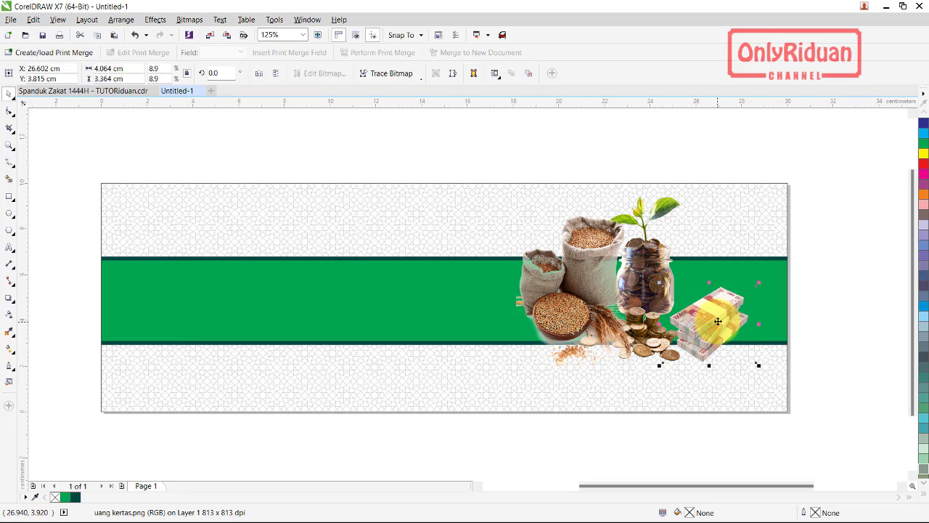
{"action": "left_click", "coordinate": [260, 73]}
{"action": "mouse_move", "coordinate": [714, 324]}
{"action": "left_mouse_down"}
{"action": "mouse_move", "coordinate": [713, 334]}
{"action": "mouse_move", "coordinate": [708, 328]}
{"action": "left_mouse_up"}
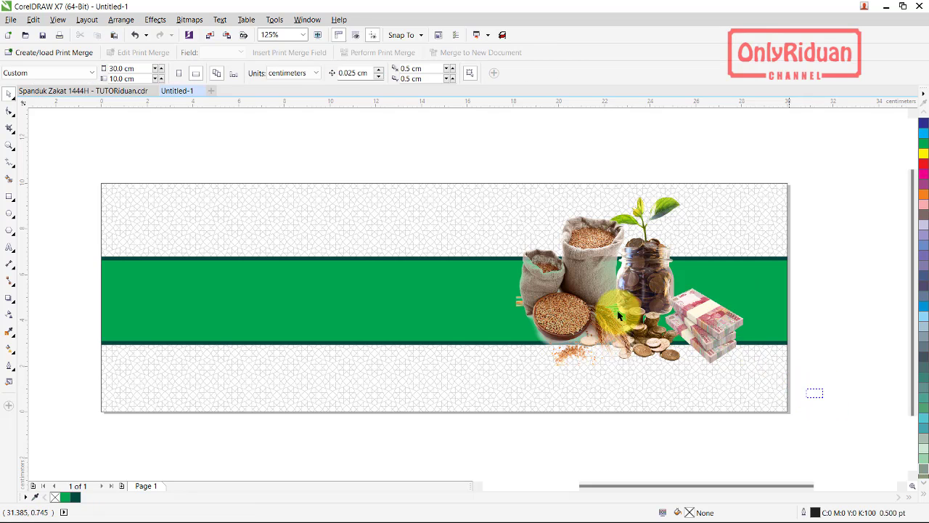
- Shift the four product images right, then slightly enlarge Pangan.png and nudge it right
{"action": "left_click_drag", "start_coordinate": [814, 391], "coordinate": [462, 157]}
{"action": "left_click_drag", "start_coordinate": [568, 271], "coordinate": [602, 276]}
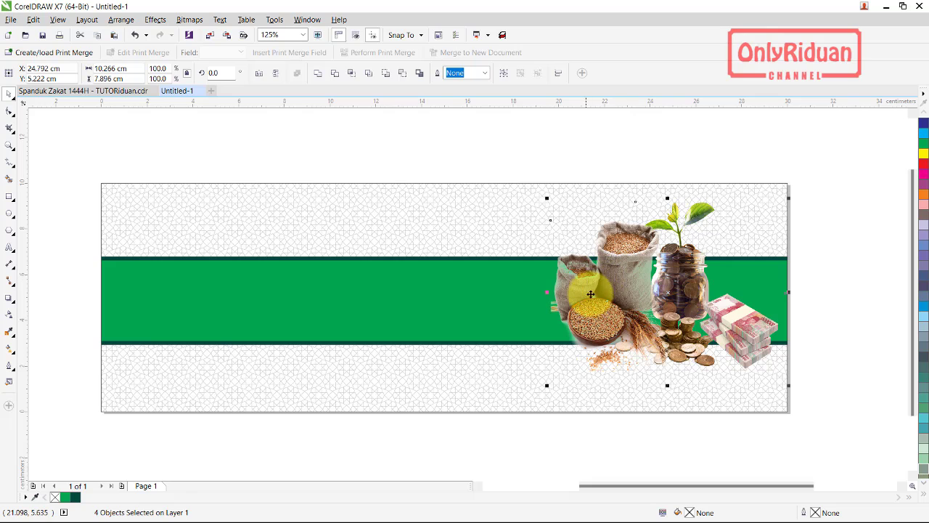
{"action": "left_click", "coordinate": [835, 326]}
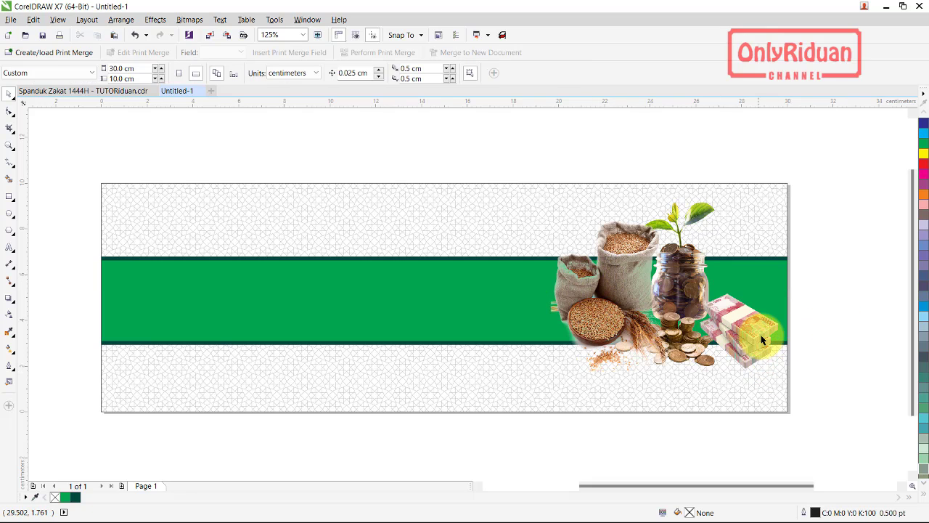
{"action": "left_click", "coordinate": [761, 340]}
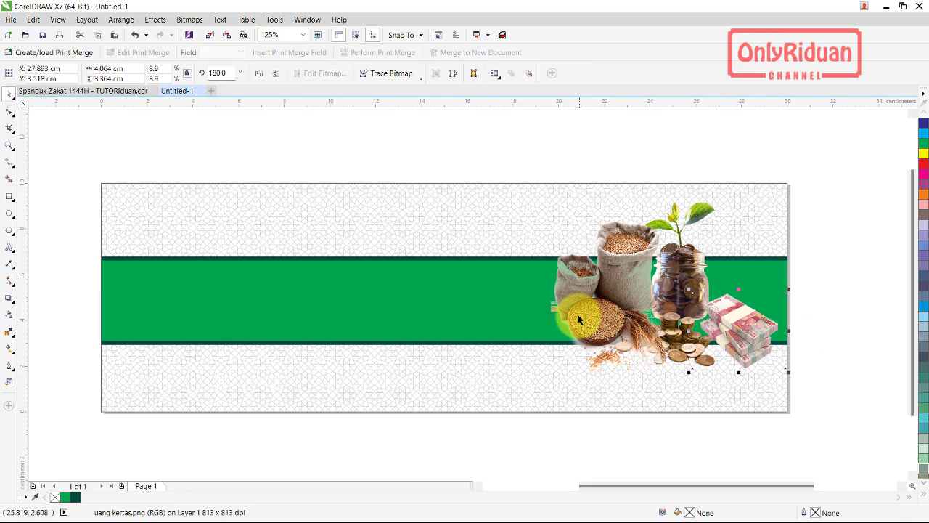
{"action": "left_click", "coordinate": [567, 364]}
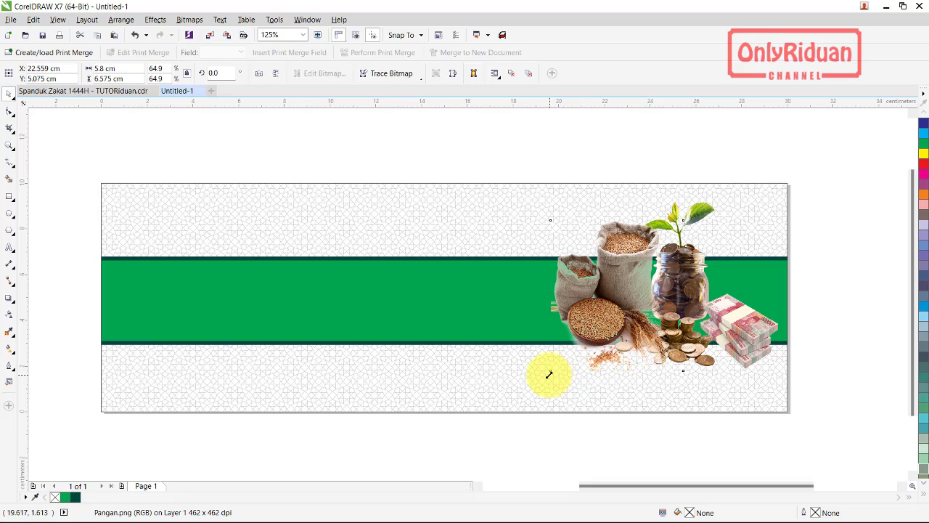
{"action": "left_click_drag", "start_coordinate": [550, 374], "coordinate": [539, 385]}
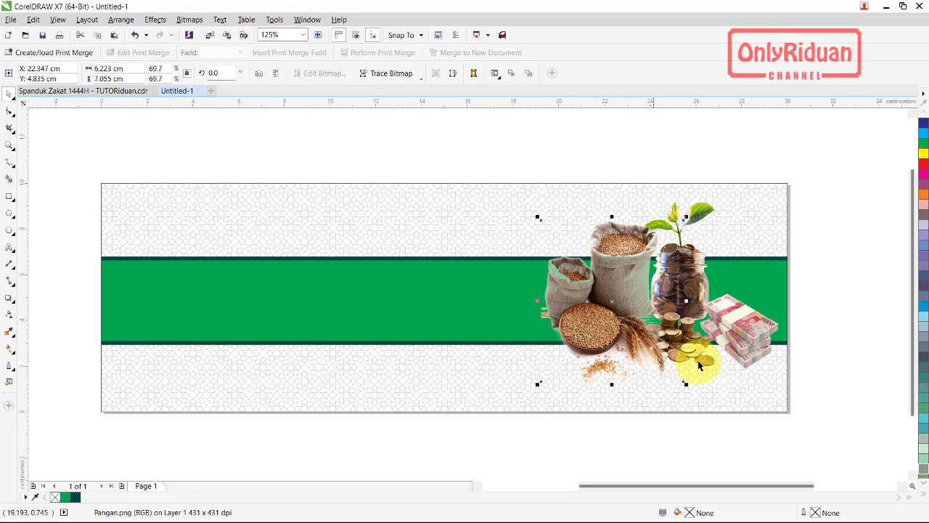
{"action": "key", "text": "Right"}
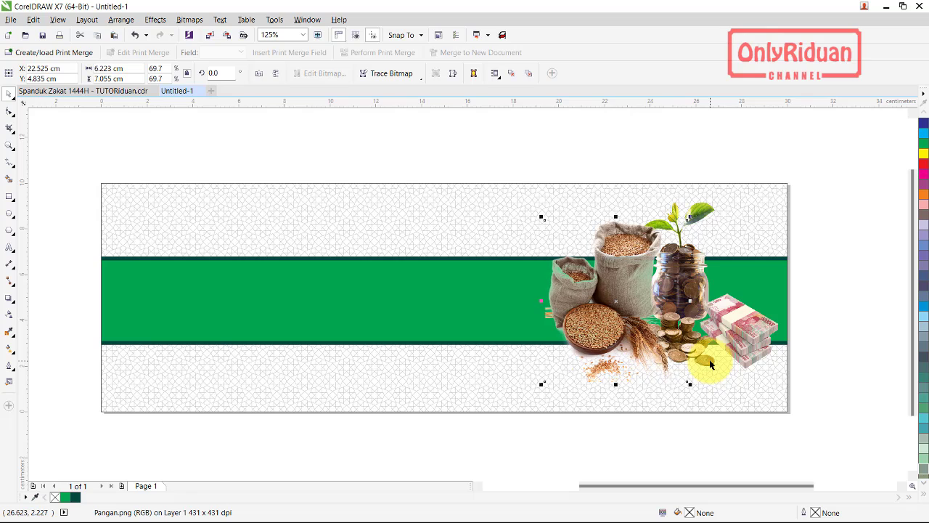
{"action": "key", "text": "Right"}
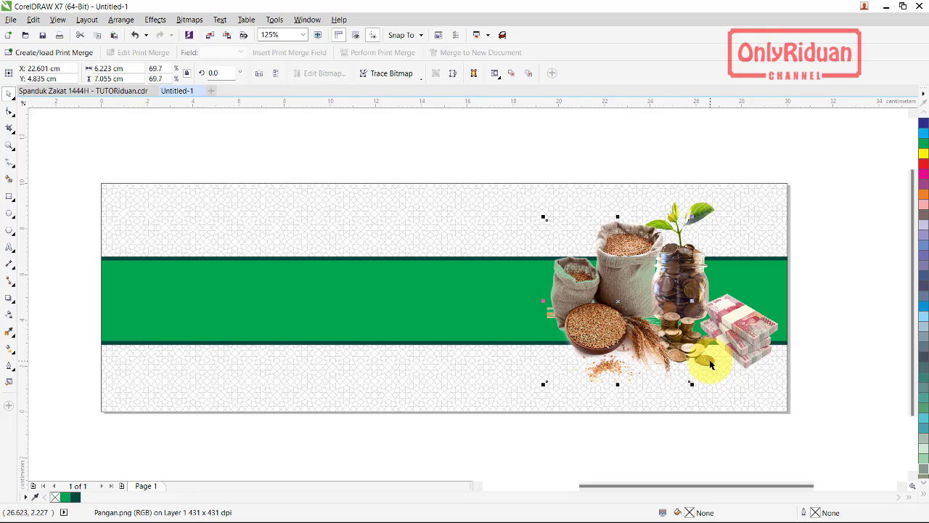
- Group the grain sacks, coin jar, gold coins and banknotes into one group
{"action": "left_click", "coordinate": [828, 283]}
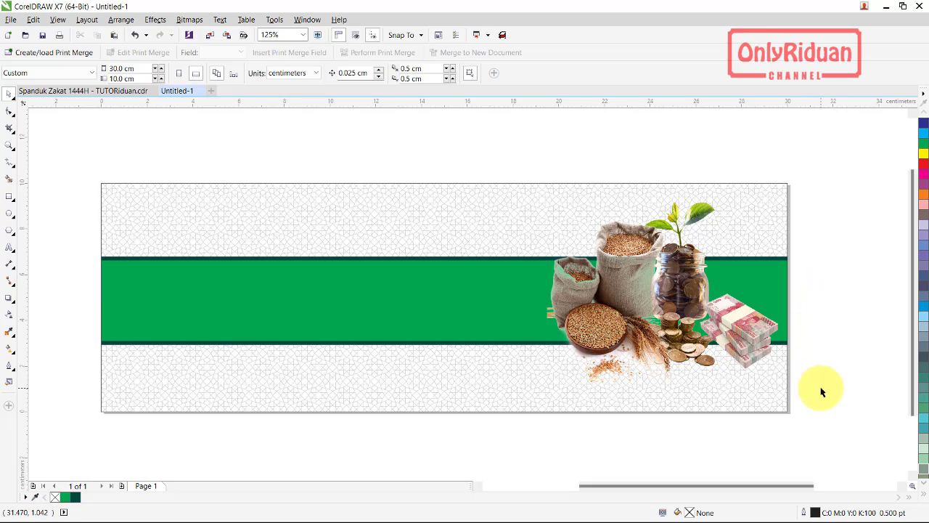
{"action": "left_click_drag", "start_coordinate": [767, 384], "coordinate": [546, 232]}
{"action": "mouse_move", "coordinate": [832, 428]}
{"action": "left_mouse_down"}
{"action": "mouse_move", "coordinate": [479, 206]}
{"action": "mouse_move", "coordinate": [472, 181]}
{"action": "left_mouse_up"}
{"action": "left_click", "coordinate": [502, 73]}
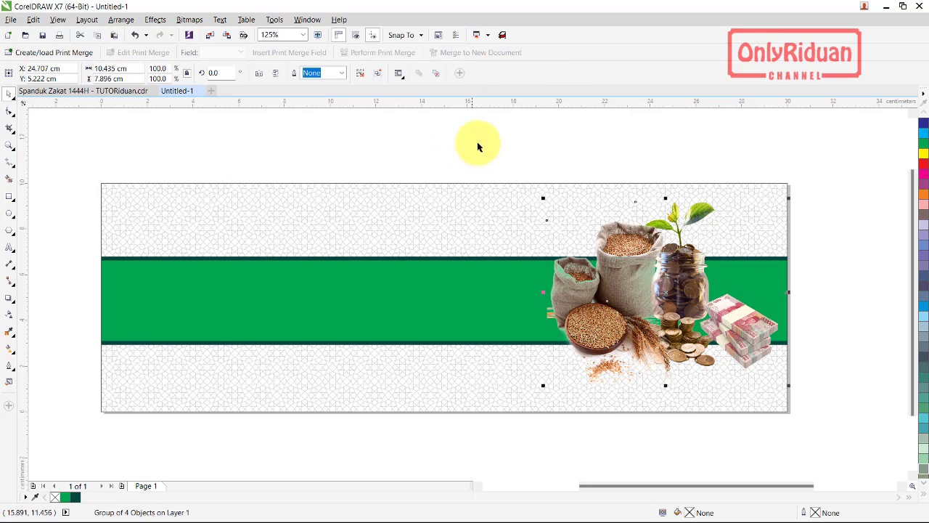
{"action": "left_click", "coordinate": [478, 146]}
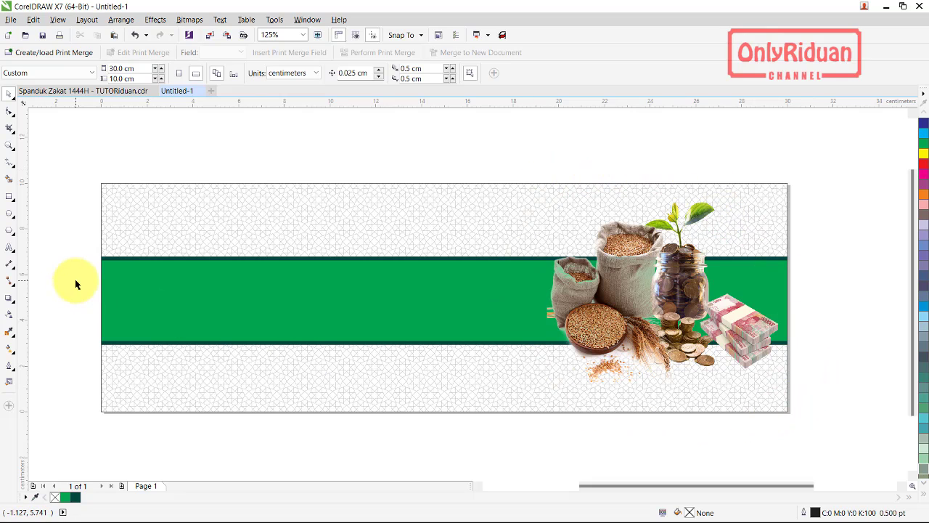
{"action": "left_click", "coordinate": [9, 215]}
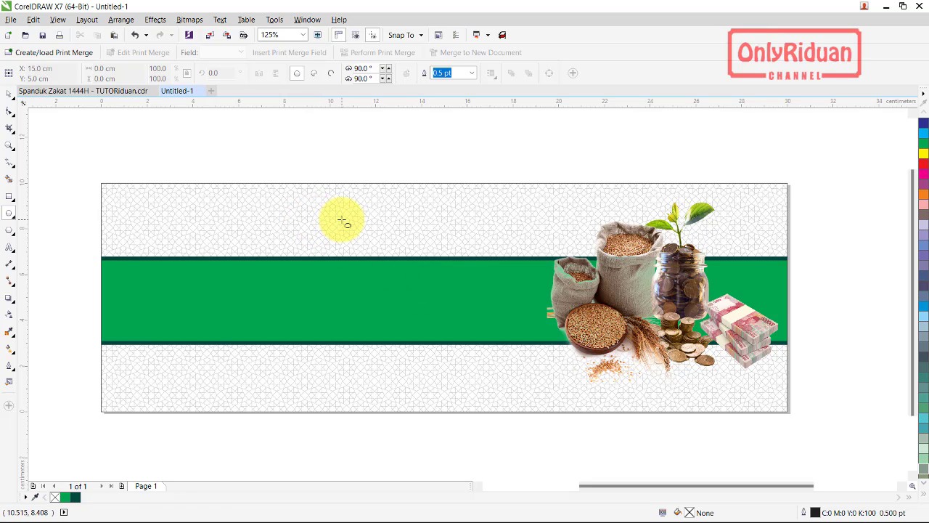
- Draw a wide ellipse over the product images, fill it white and remove its outline
{"action": "left_click_drag", "start_coordinate": [331, 210], "coordinate": [525, 404]}
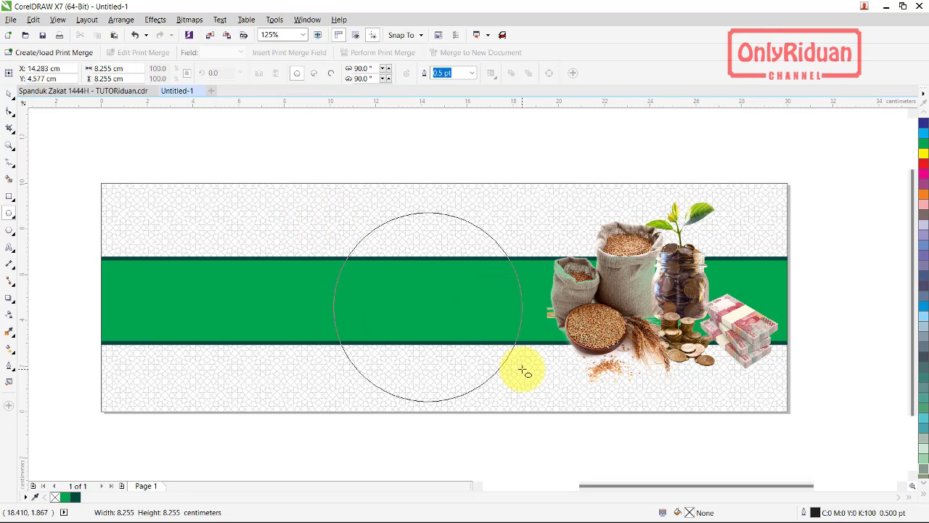
{"action": "left_click_drag", "start_coordinate": [429, 305], "coordinate": [644, 295]}
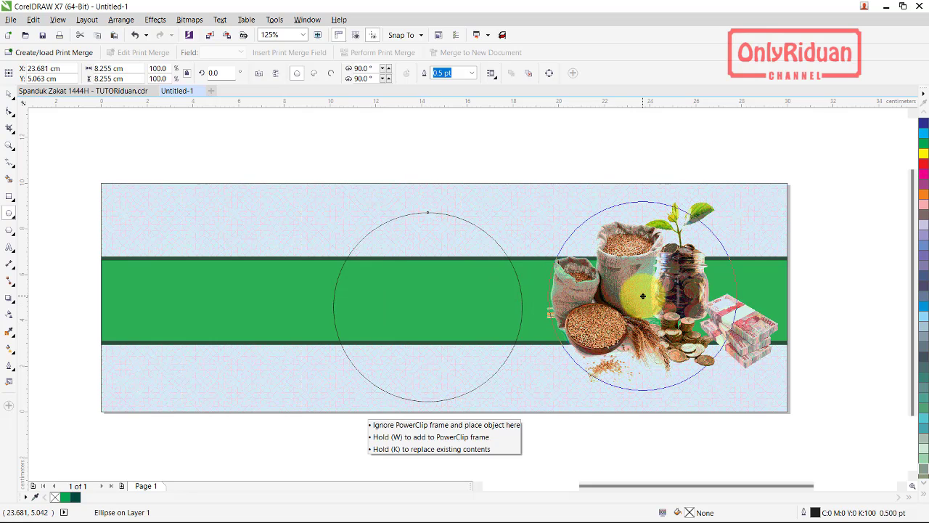
{"action": "left_click_drag", "start_coordinate": [740, 297], "coordinate": [784, 305]}
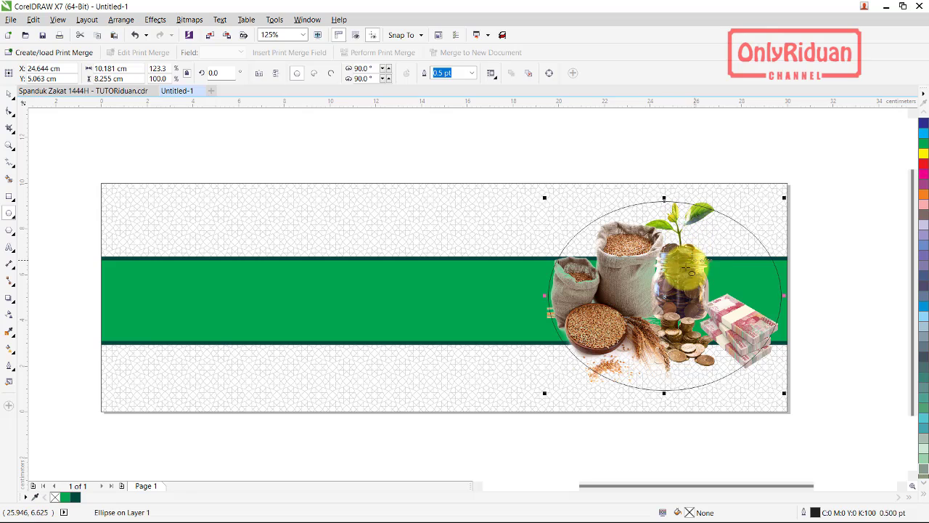
{"action": "left_click", "coordinate": [10, 95]}
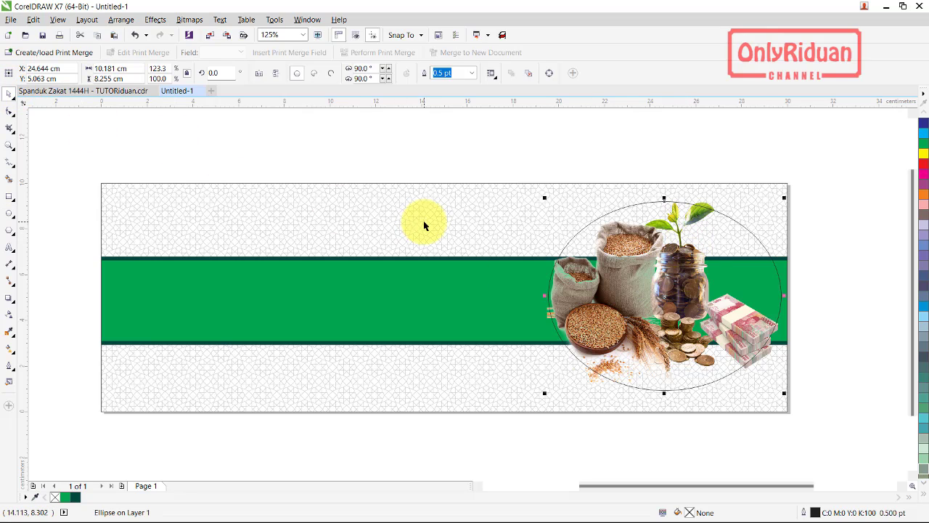
{"action": "left_click", "coordinate": [925, 494]}
{"action": "left_click", "coordinate": [893, 225]}
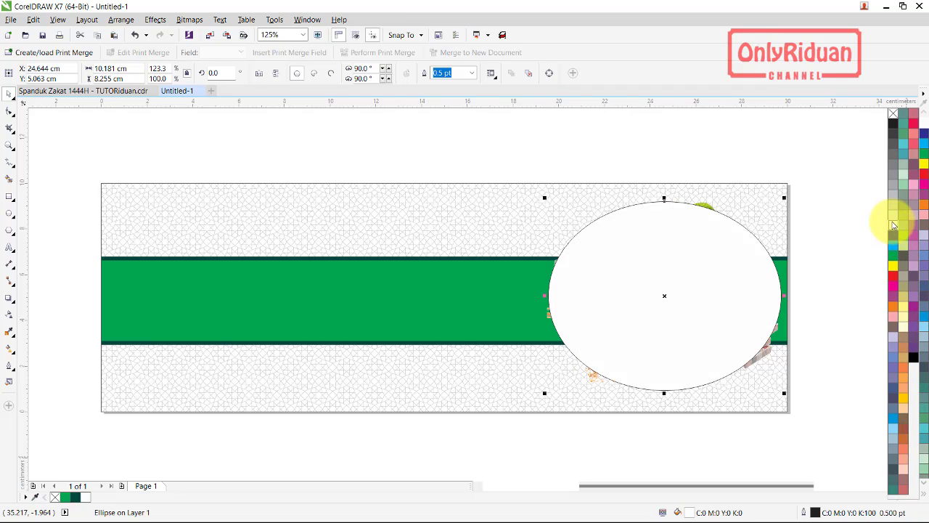
{"action": "right_click", "coordinate": [893, 114]}
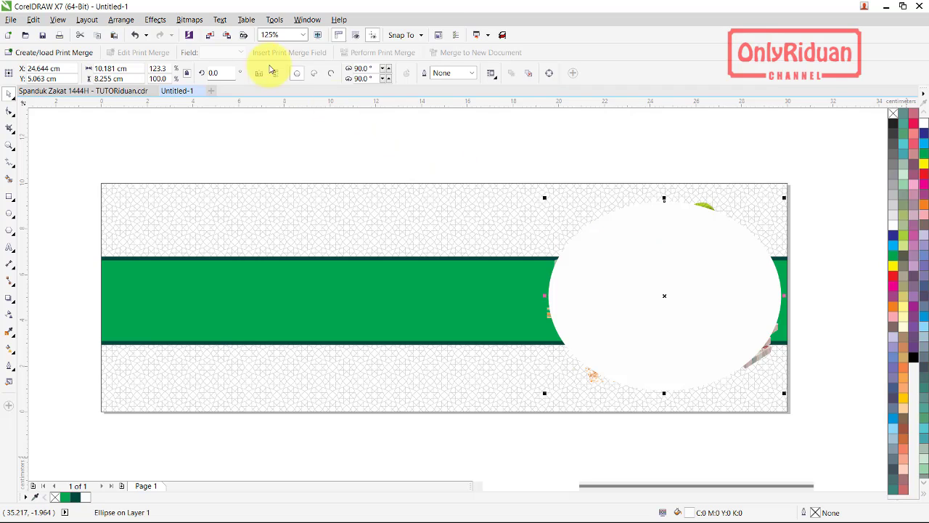
{"action": "left_click", "coordinate": [188, 20]}
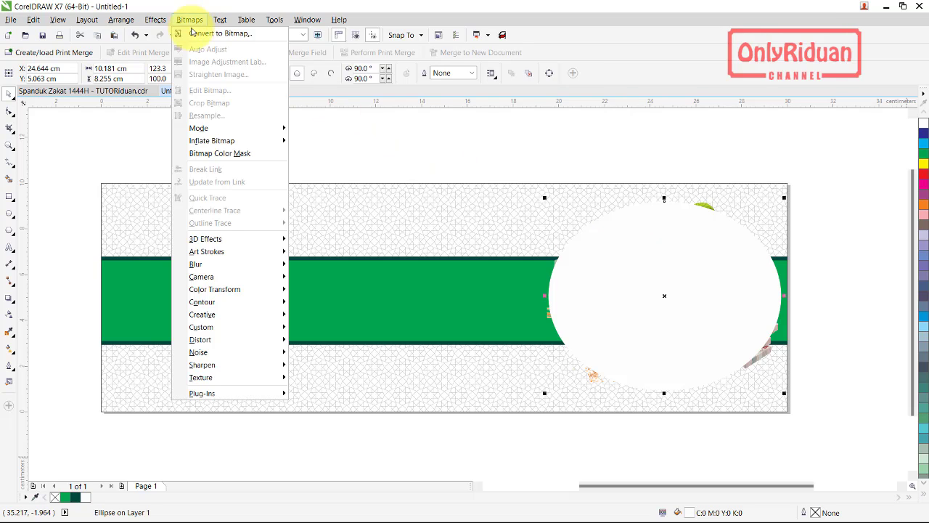
- Convert the white ellipse to a bitmap and apply a Gaussian Blur of radius 99 pixels
{"action": "left_click", "coordinate": [195, 34]}
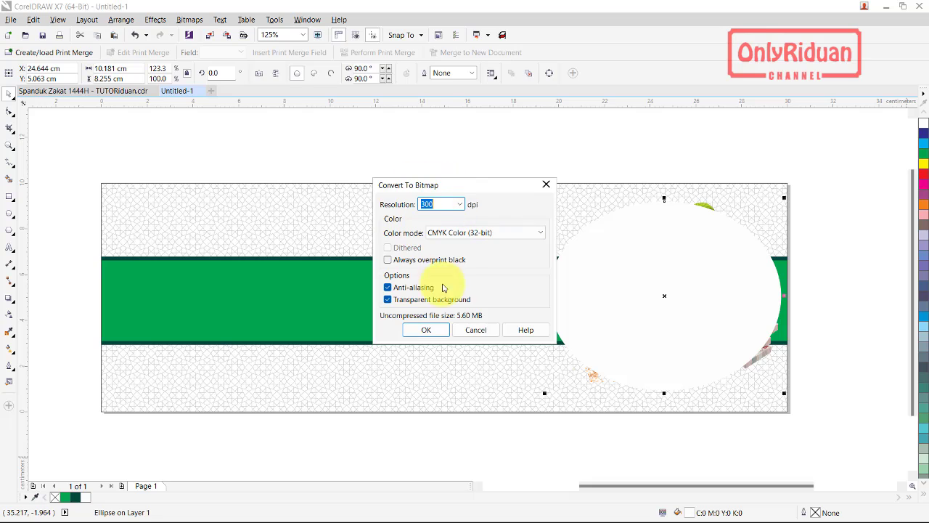
{"action": "left_click", "coordinate": [424, 331]}
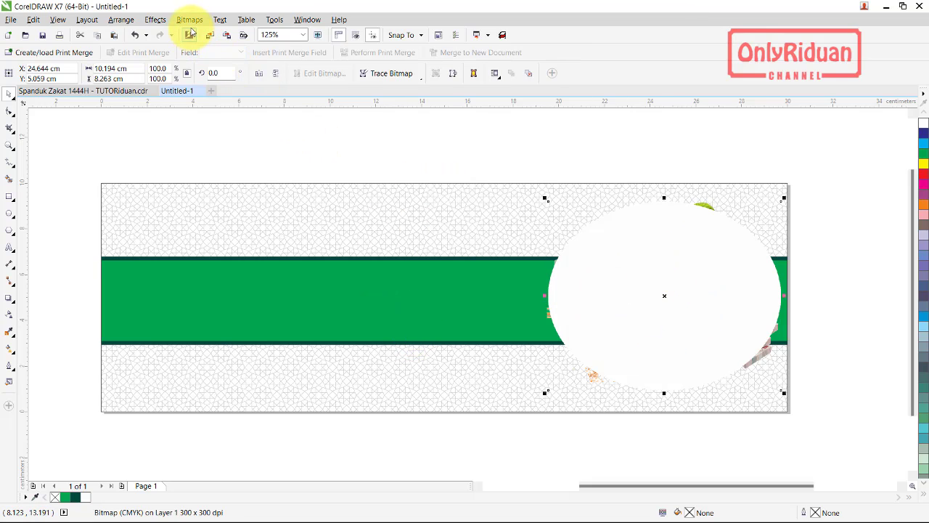
{"action": "left_click", "coordinate": [191, 20]}
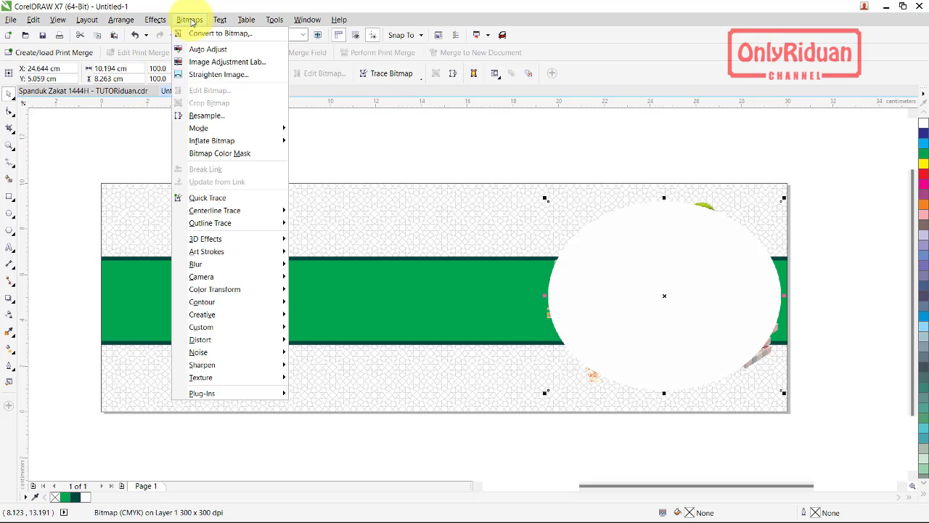
{"action": "mouse_move", "coordinate": [196, 264]}
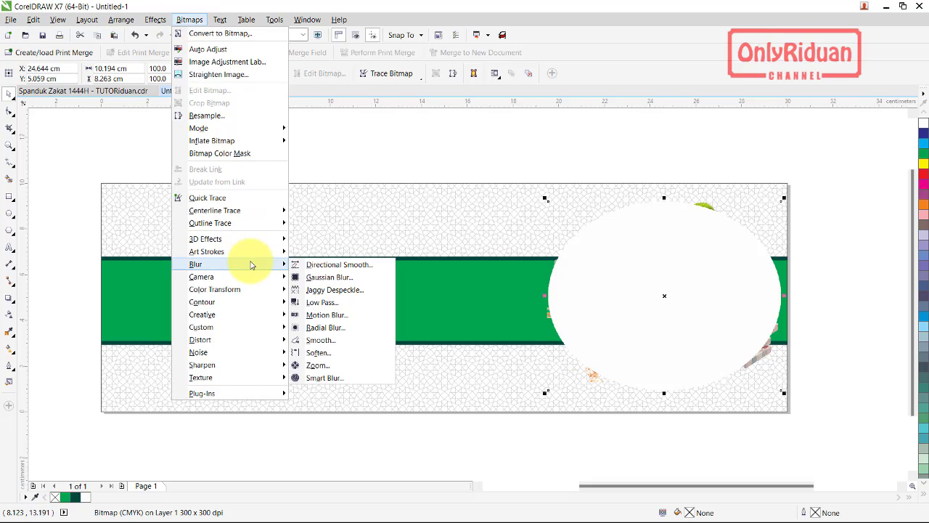
{"action": "left_click", "coordinate": [323, 276]}
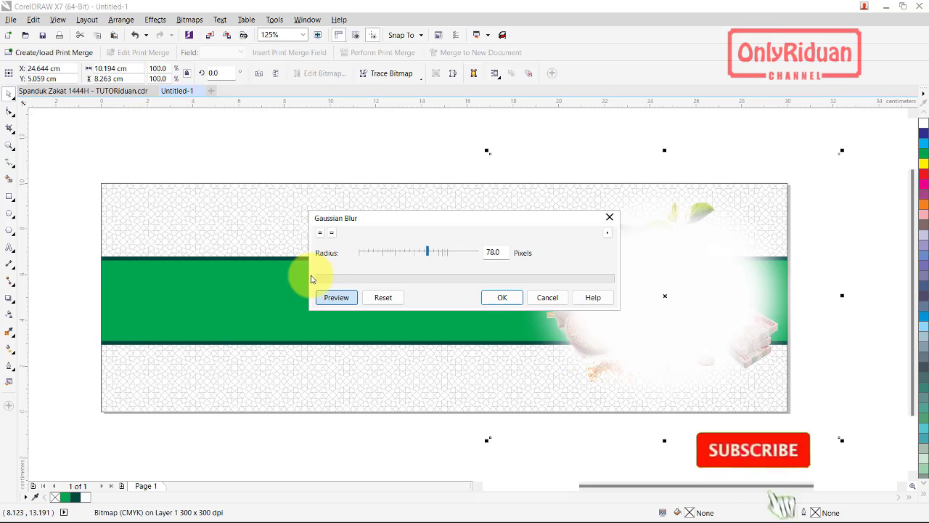
{"action": "left_click_drag", "start_coordinate": [425, 218], "coordinate": [355, 195]}
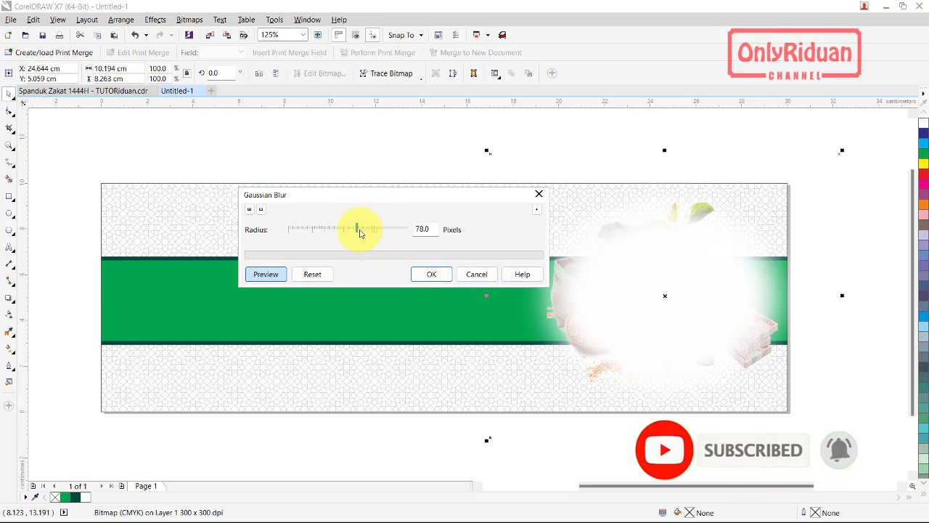
{"action": "left_click_drag", "start_coordinate": [368, 232], "coordinate": [370, 228]}
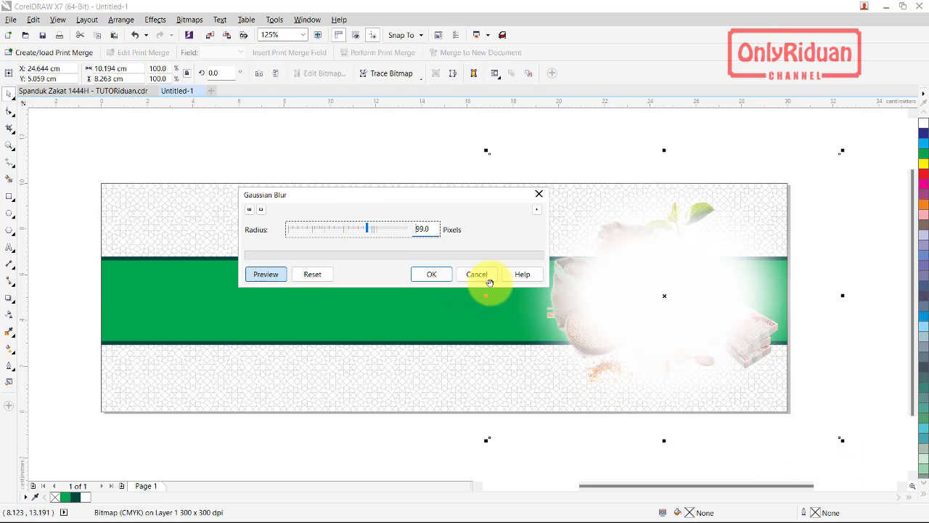
{"action": "left_click", "coordinate": [430, 275]}
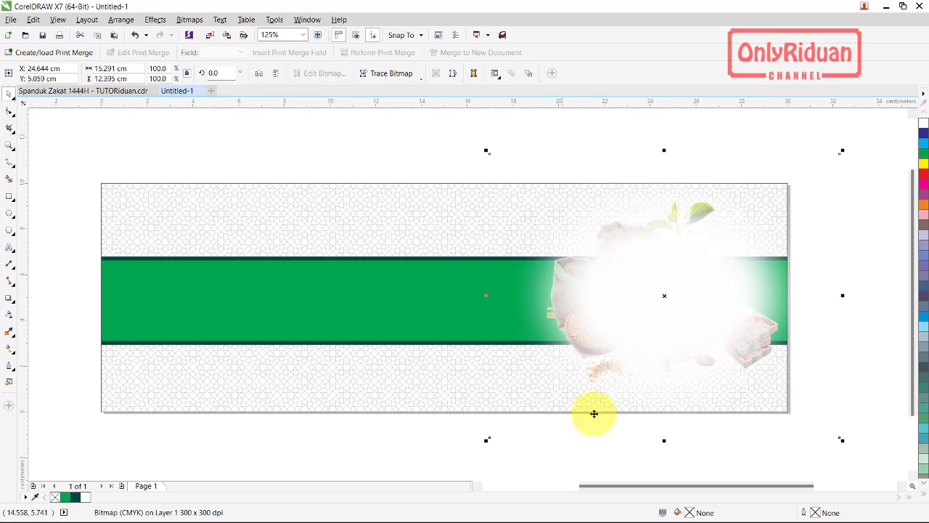
- Scale the glow up to about 19.083 x 14.371 cm, shift it right, and stretch its left side
{"action": "left_click_drag", "start_coordinate": [487, 441], "coordinate": [463, 459]}
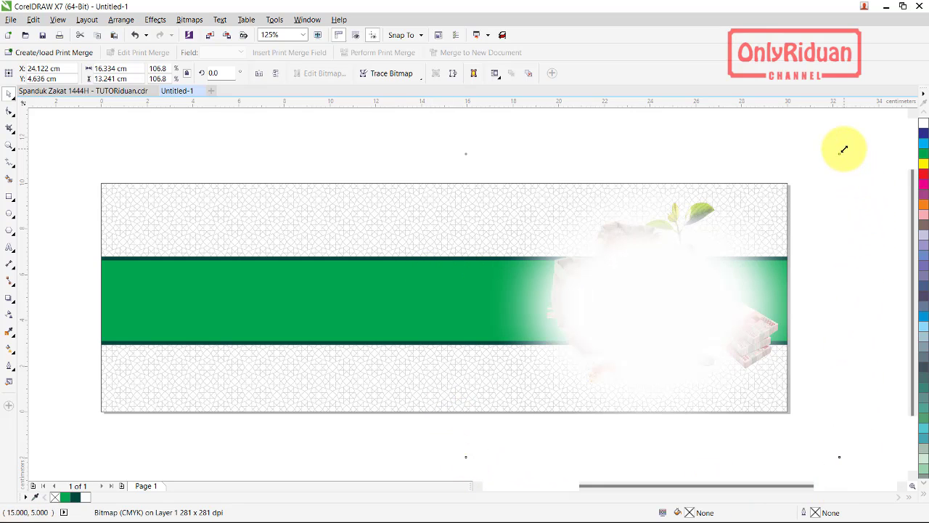
{"action": "left_click_drag", "start_coordinate": [841, 151], "coordinate": [874, 125]}
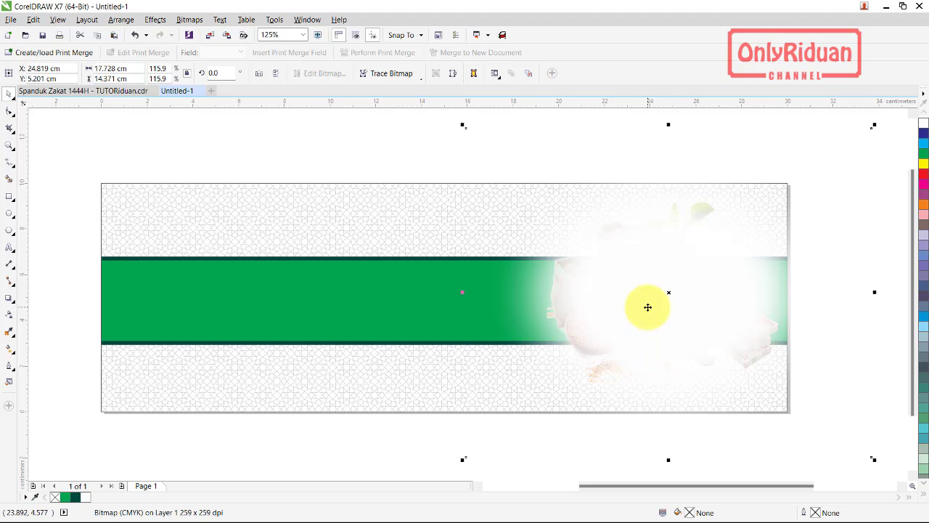
{"action": "left_click_drag", "start_coordinate": [647, 307], "coordinate": [673, 309]}
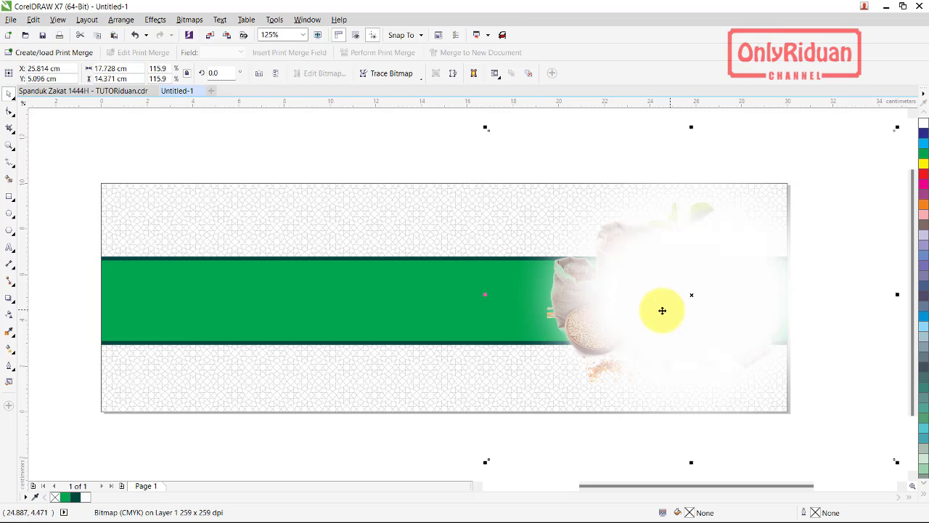
{"action": "left_click_drag", "start_coordinate": [488, 297], "coordinate": [454, 296]}
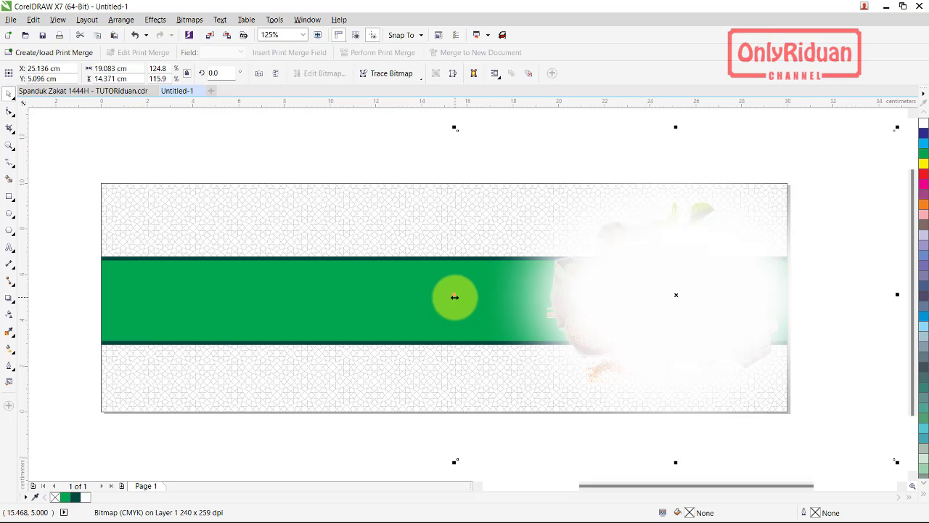
{"action": "left_click", "coordinate": [902, 486]}
- With the Shape tool, pull the glow bitmap's top, right and bottom nodes onto the banner edges
{"action": "left_click", "coordinate": [903, 486]}
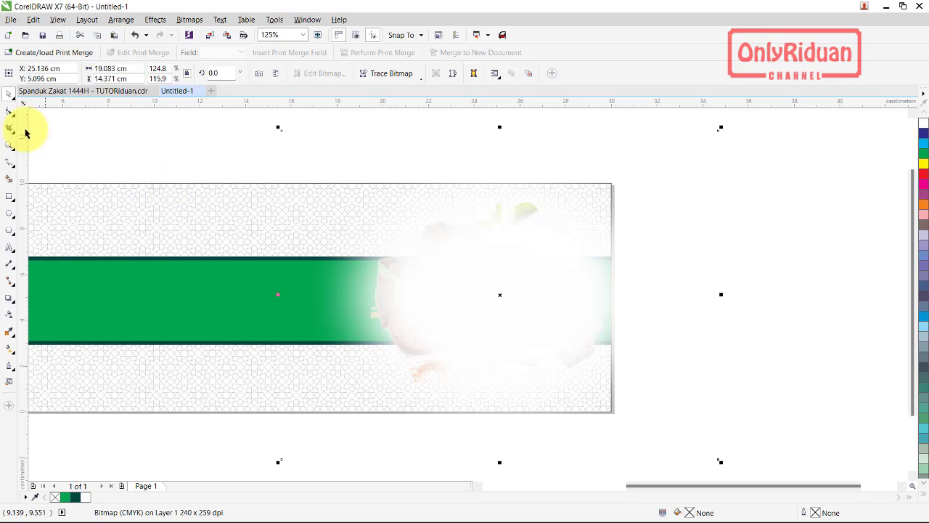
{"action": "left_click", "coordinate": [9, 110]}
{"action": "left_click_drag", "start_coordinate": [266, 121], "coordinate": [726, 201]}
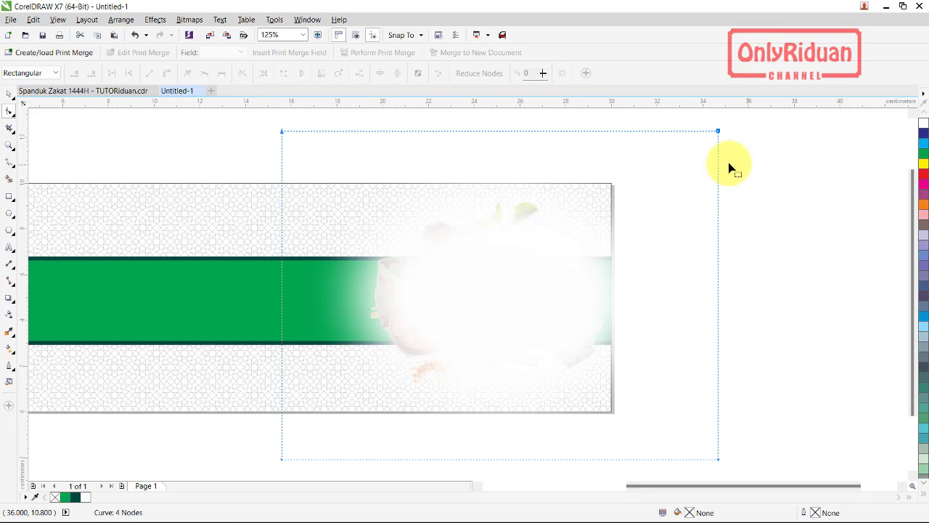
{"action": "left_click_drag", "start_coordinate": [283, 136], "coordinate": [283, 189]}
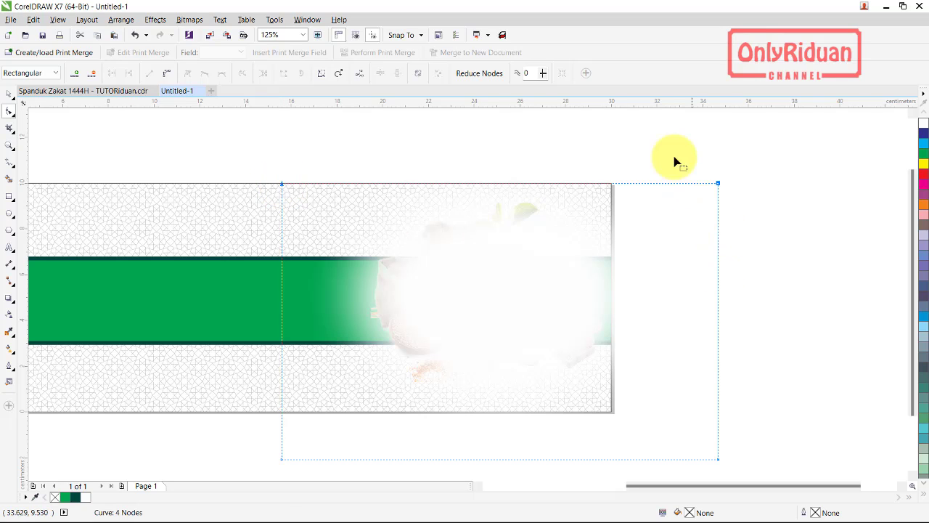
{"action": "left_click_drag", "start_coordinate": [671, 146], "coordinate": [753, 476]}
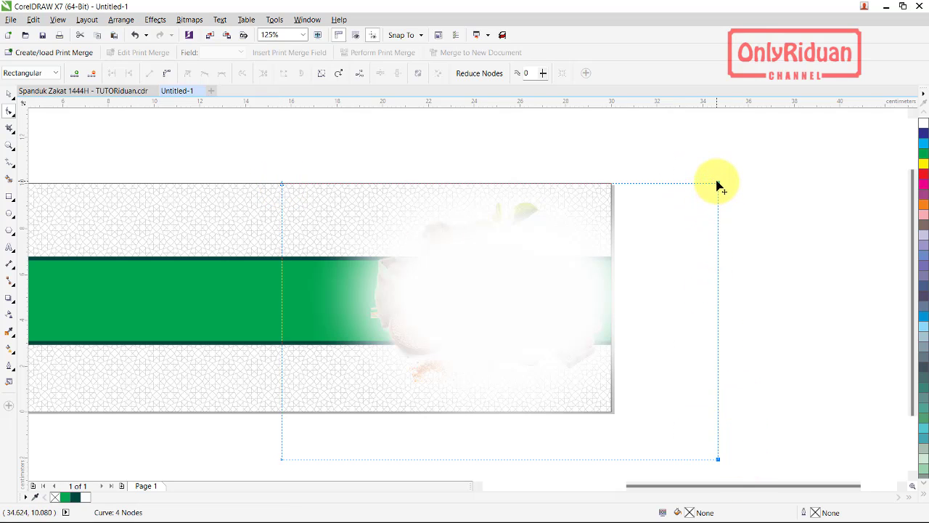
{"action": "left_click_drag", "start_coordinate": [718, 183], "coordinate": [611, 185]}
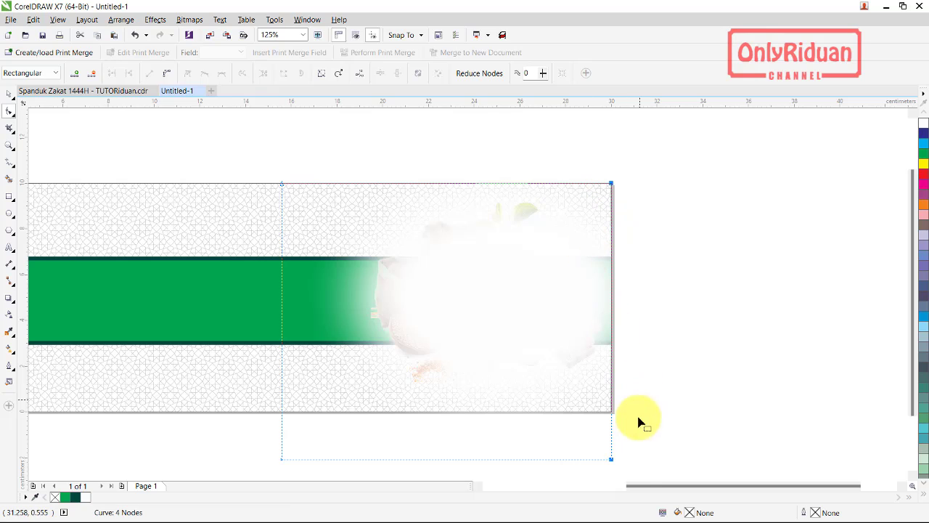
{"action": "mouse_move", "coordinate": [635, 471]}
{"action": "left_mouse_down"}
{"action": "mouse_move", "coordinate": [282, 464]}
{"action": "mouse_move", "coordinate": [286, 413]}
{"action": "left_mouse_up"}
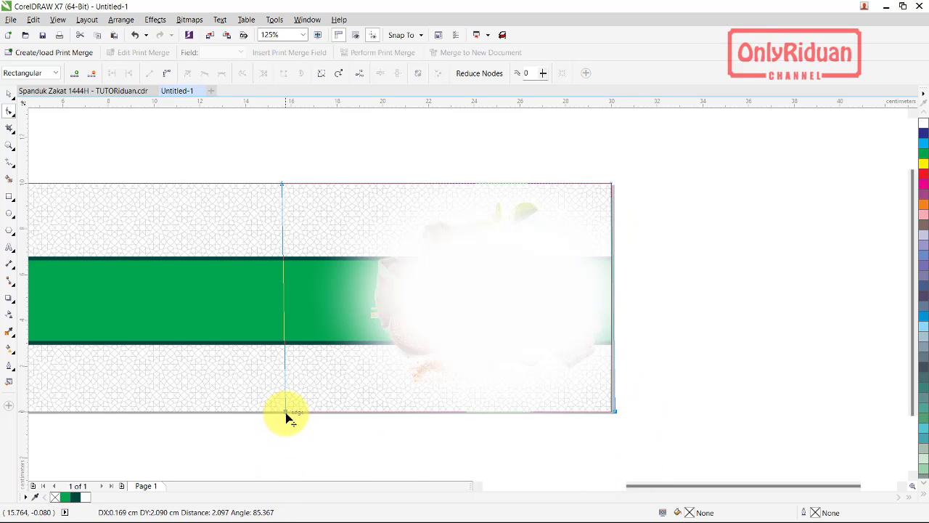
{"action": "left_click_drag", "start_coordinate": [284, 415], "coordinate": [285, 413]}
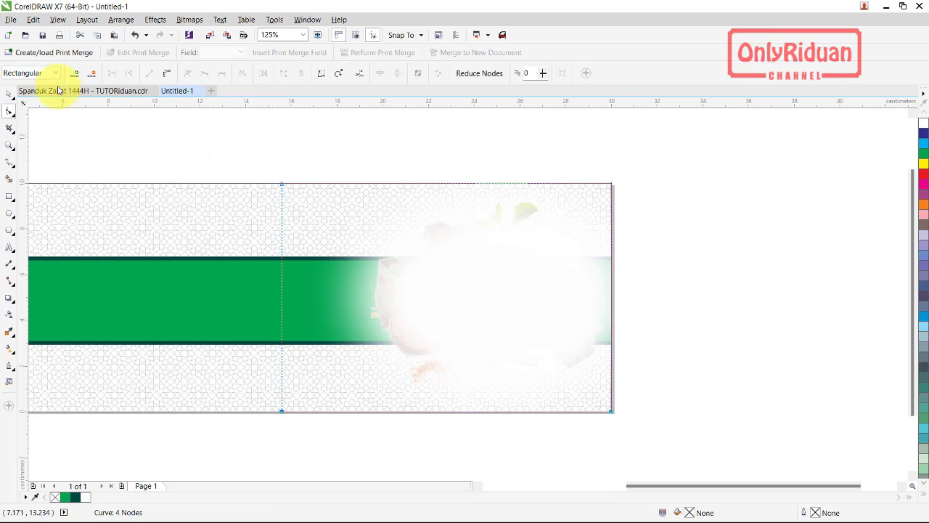
{"action": "left_click", "coordinate": [9, 93]}
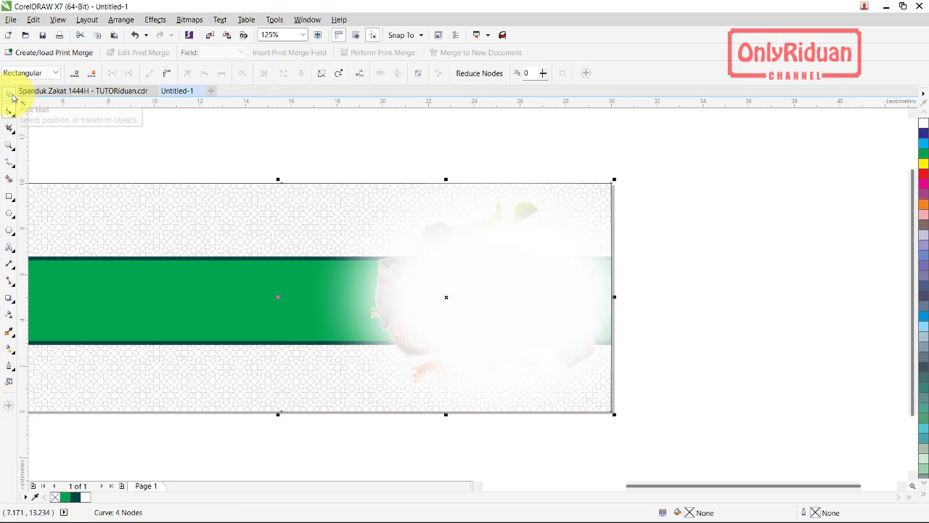
{"action": "left_click", "coordinate": [516, 336]}
{"action": "left_click", "coordinate": [690, 387]}
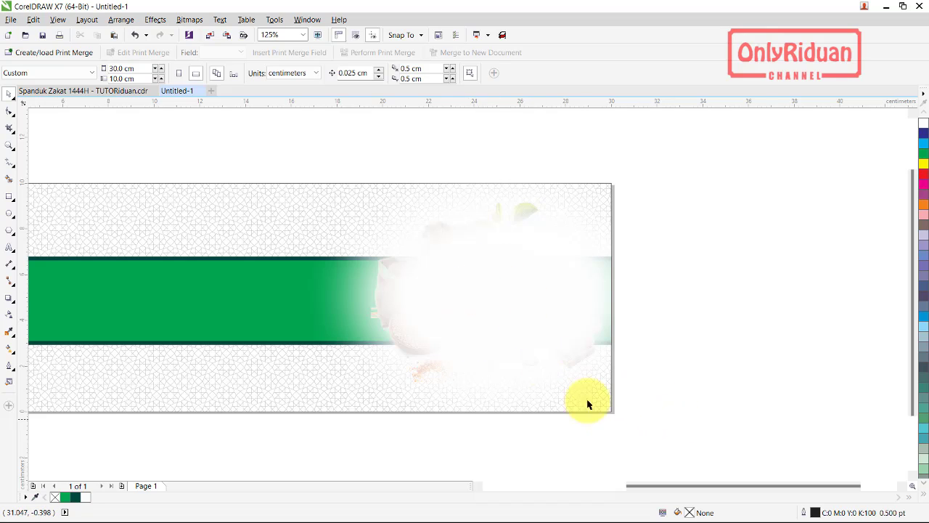
- Bring the four-image product group to the front with Ctrl+Home
{"action": "left_click_drag", "start_coordinate": [714, 450], "coordinate": [327, 140]}
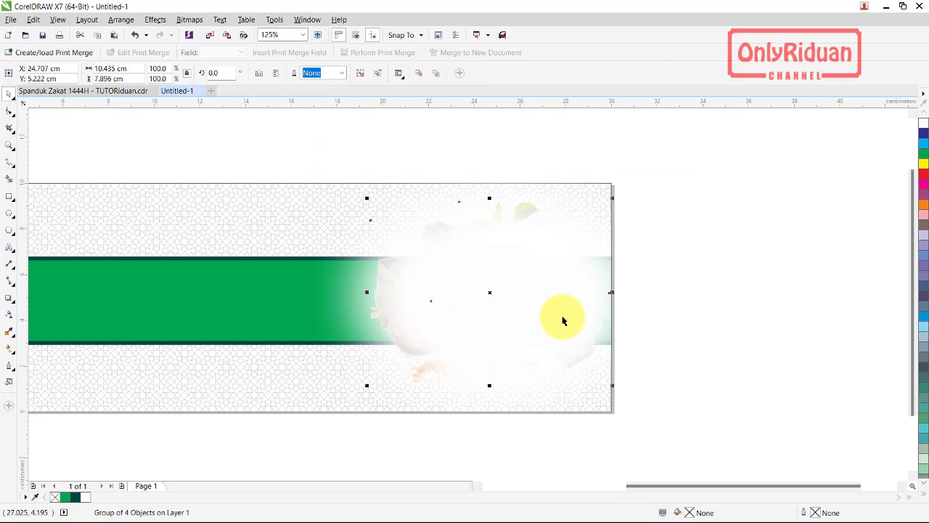
{"action": "right_click", "coordinate": [490, 293]}
{"action": "left_click", "coordinate": [691, 318]}
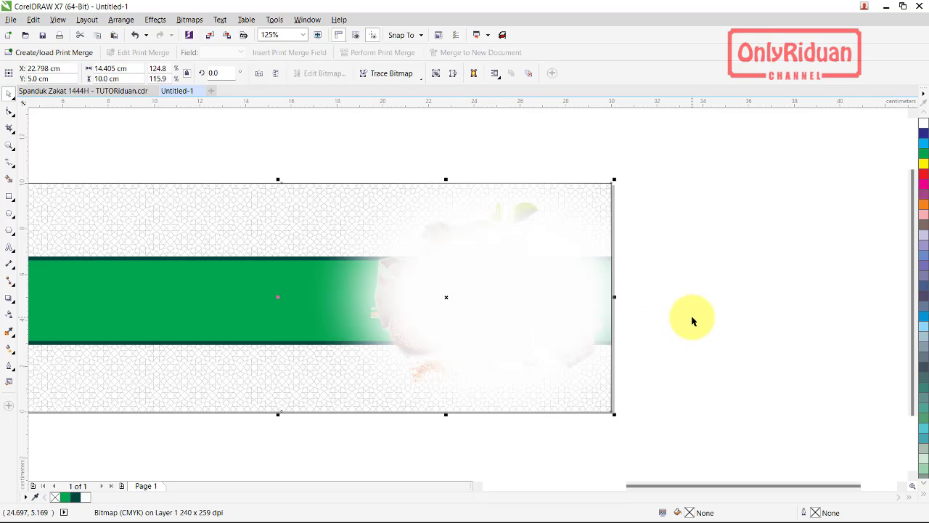
{"action": "left_click", "coordinate": [665, 401]}
{"action": "left_click_drag", "start_coordinate": [699, 439], "coordinate": [347, 148]}
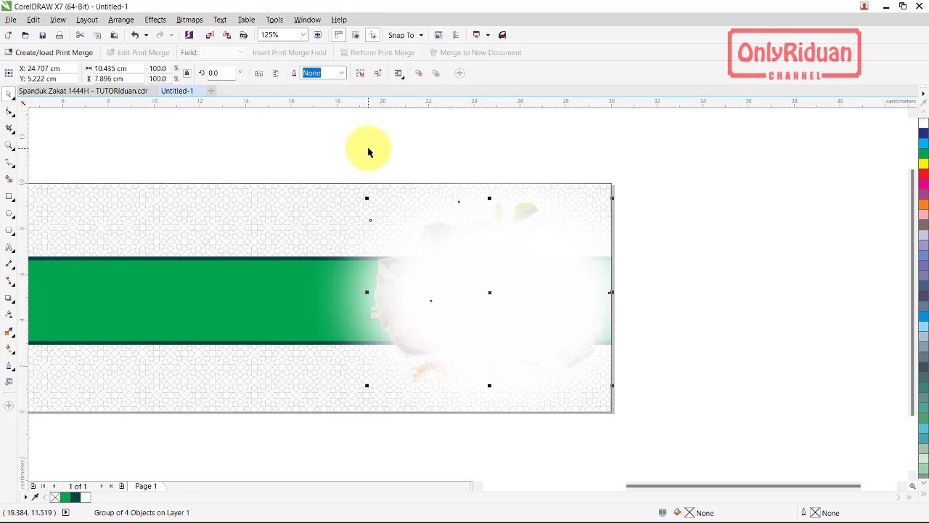
{"action": "key", "text": "ctrl+Home"}
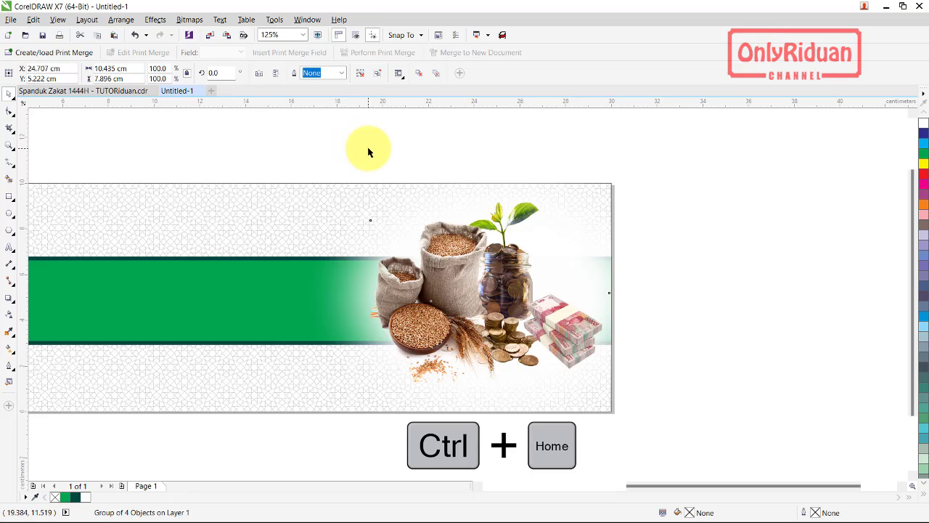
{"action": "left_click", "coordinate": [671, 265]}
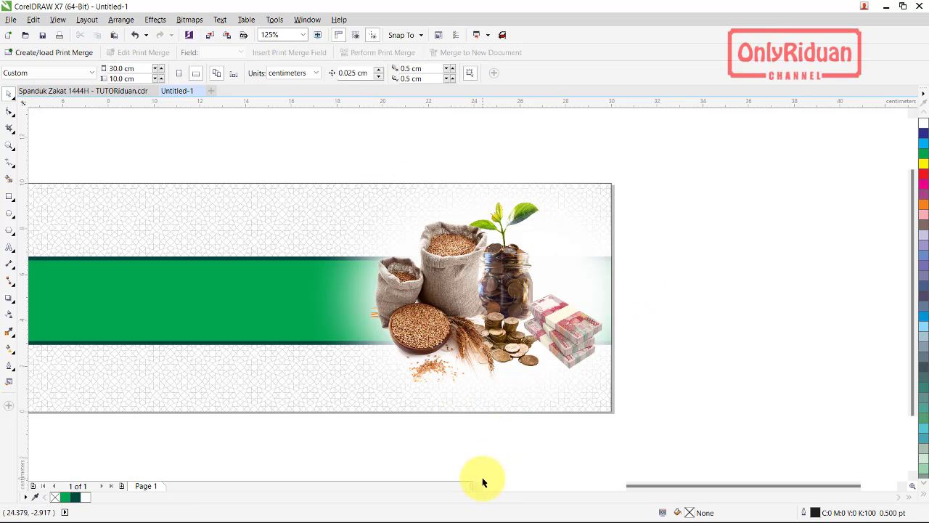
{"action": "scroll", "coordinate": [479, 487], "scroll_direction": "left", "scroll_amount": 3}
{"action": "scroll", "coordinate": [478, 485], "scroll_direction": "left", "scroll_amount": 3}
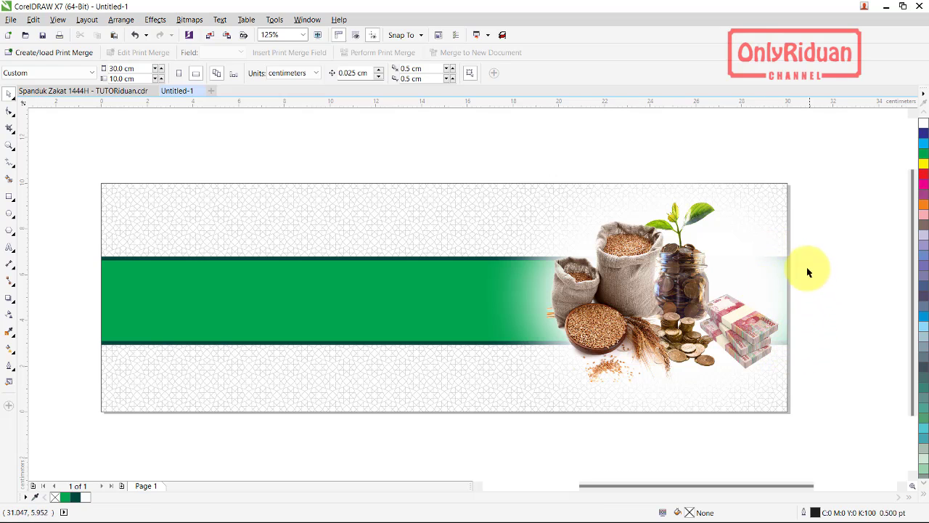
{"action": "left_click", "coordinate": [344, 315]}
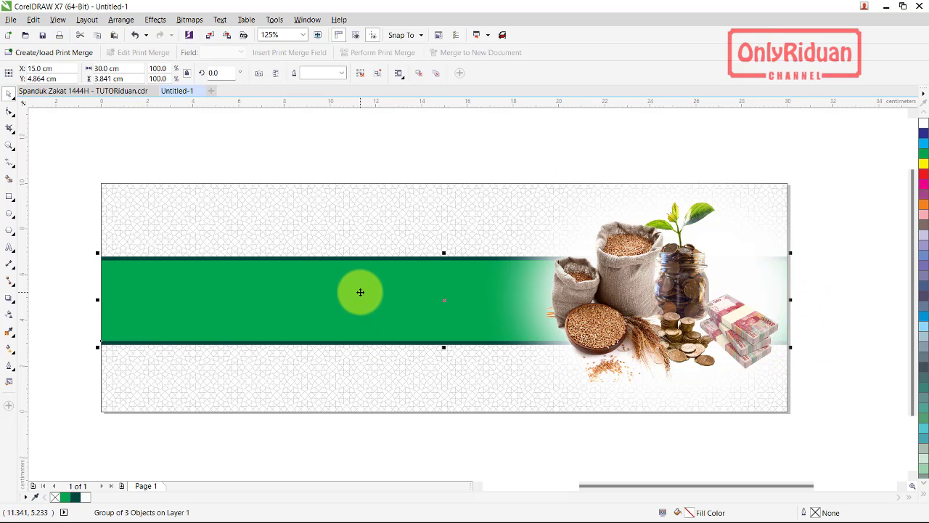
- Give the green band a linear transparency whose fade starts further right, near the produce picture
{"action": "left_click", "coordinate": [9, 314]}
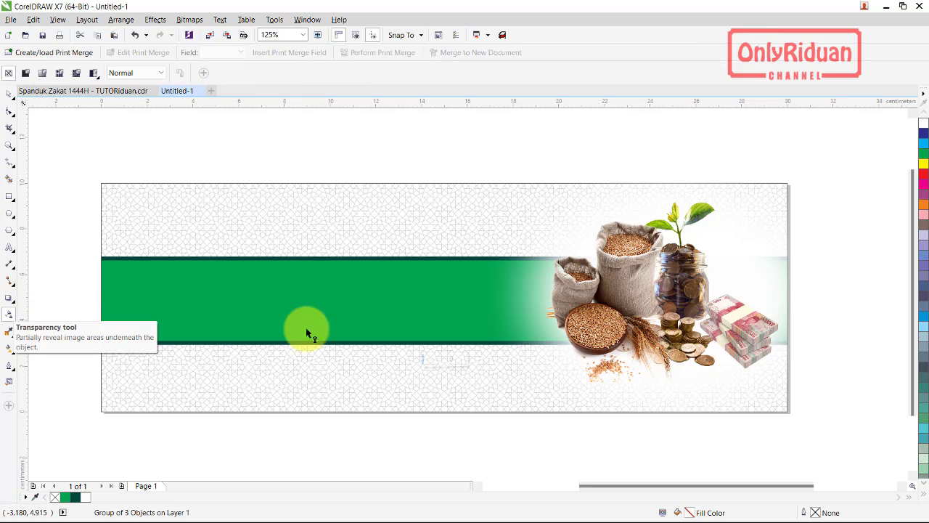
{"action": "left_click_drag", "start_coordinate": [452, 299], "coordinate": [729, 300]}
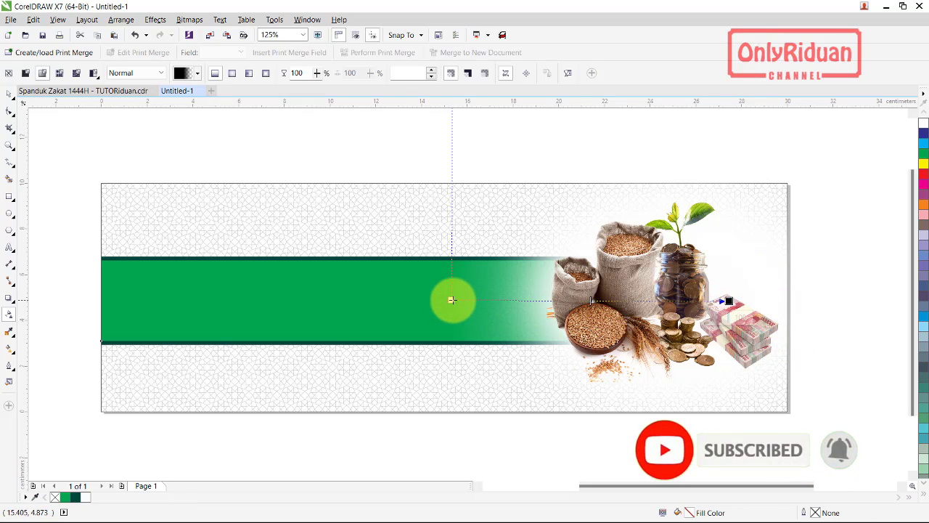
{"action": "left_click_drag", "start_coordinate": [452, 299], "coordinate": [525, 300]}
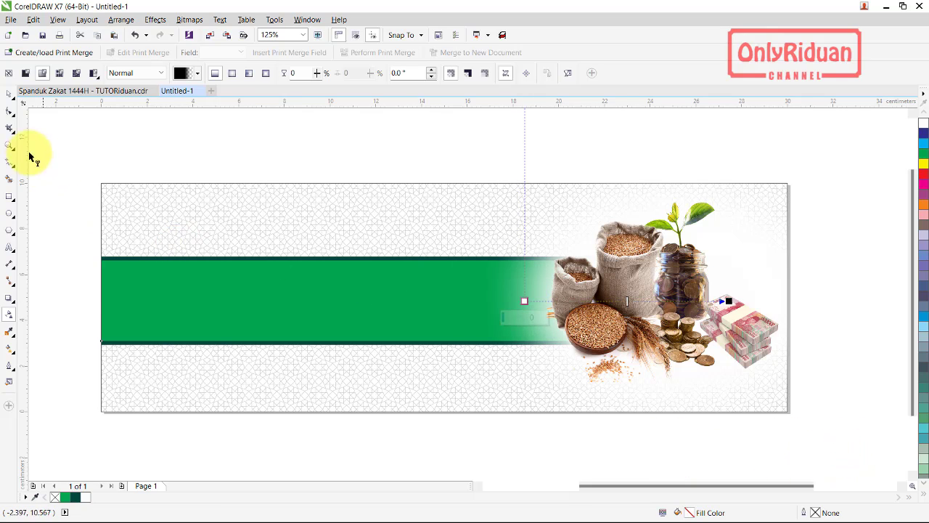
{"action": "left_click", "coordinate": [13, 94]}
{"action": "left_click", "coordinate": [85, 137]}
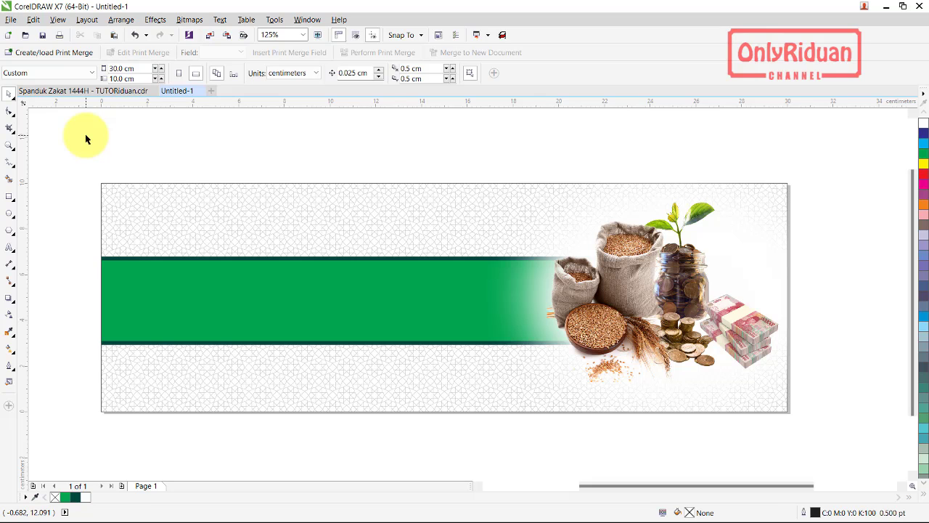
- Add the heading 'UNIT PENGUMPUL ZAKAT' in Arial Black 22 pt at the banner's top left
{"action": "left_click", "coordinate": [83, 91]}
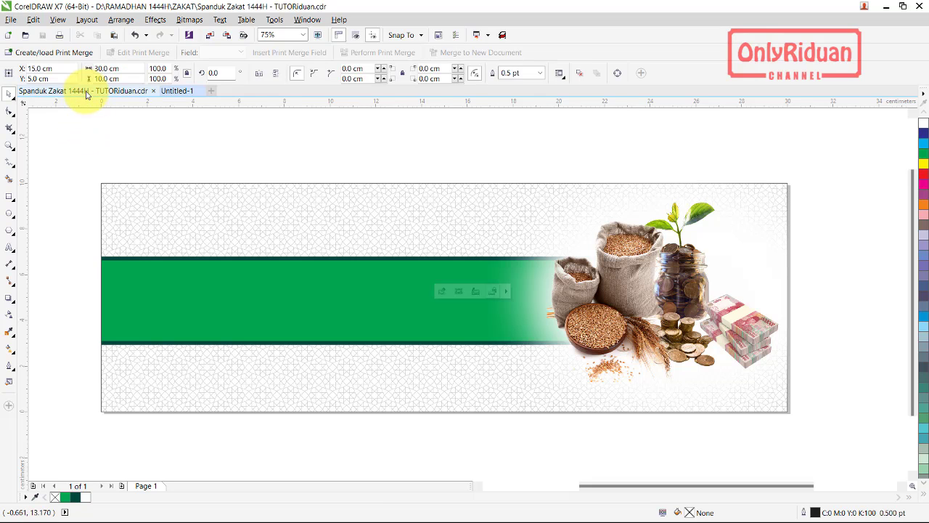
{"action": "key", "text": "ctrl+Tab"}
{"action": "left_click", "coordinate": [10, 248]}
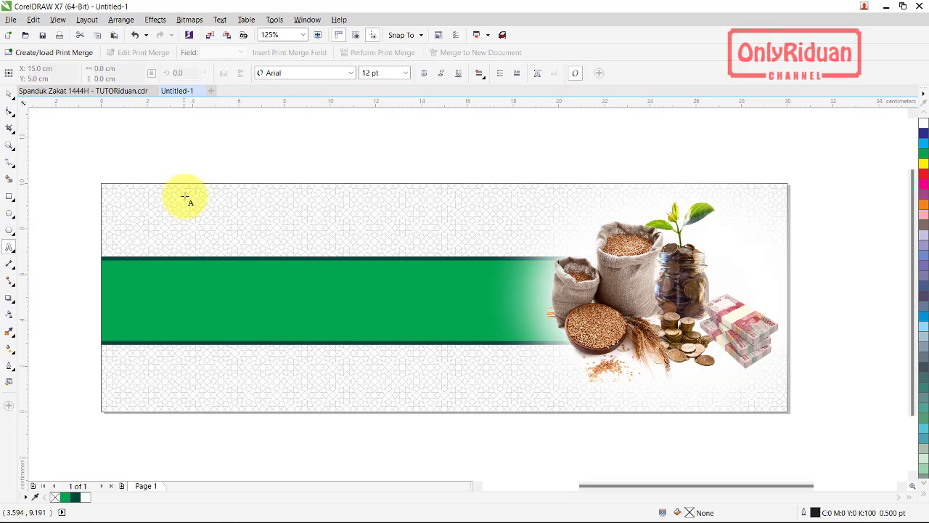
{"action": "left_click", "coordinate": [194, 166]}
{"action": "type", "text": "UNIT PENGUMPUL ZAKAT"}
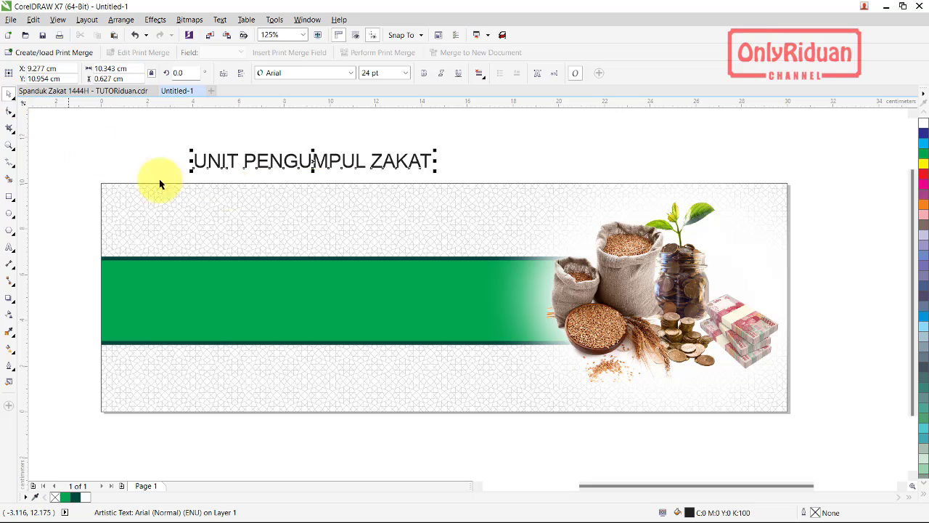
{"action": "left_click", "coordinate": [350, 73]}
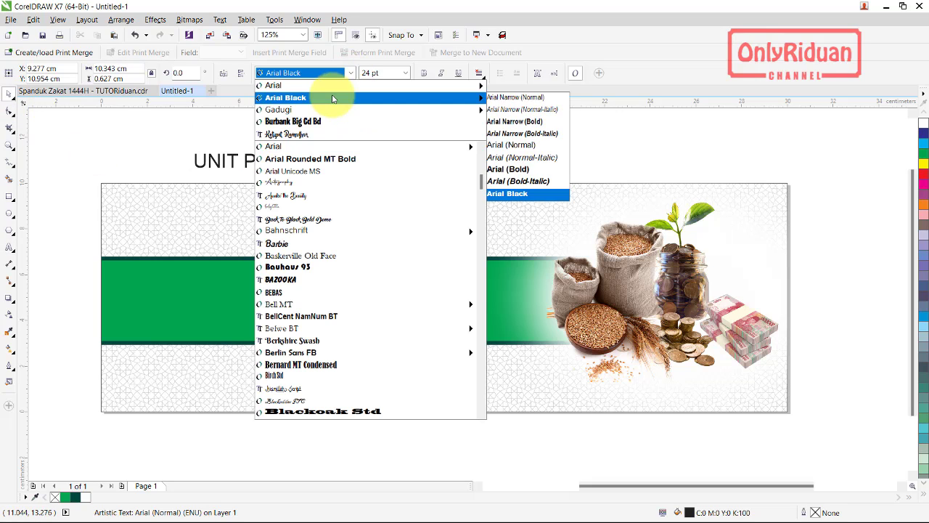
{"action": "left_click", "coordinate": [319, 97]}
{"action": "left_click_drag", "start_coordinate": [324, 160], "coordinate": [317, 198]}
{"action": "left_click", "coordinate": [379, 73]}
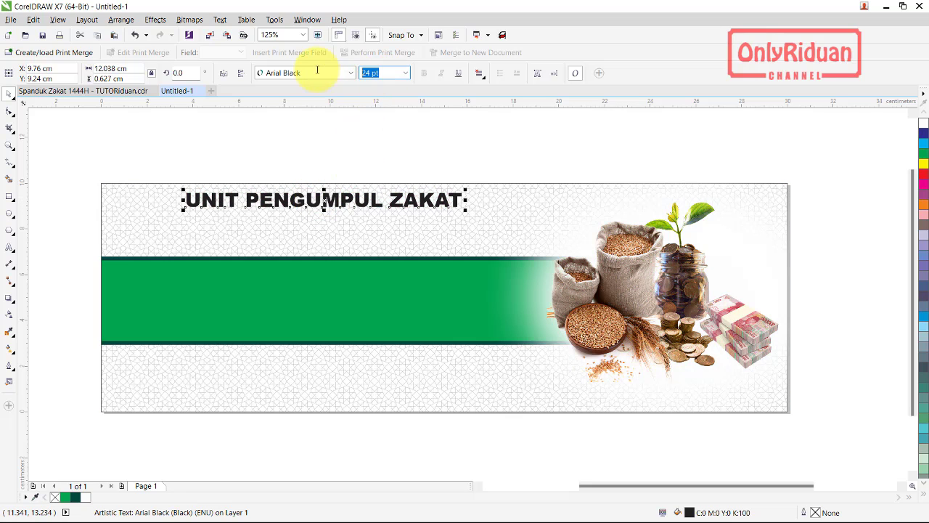
{"action": "type", "text": "22"}
{"action": "key", "text": "Return"}
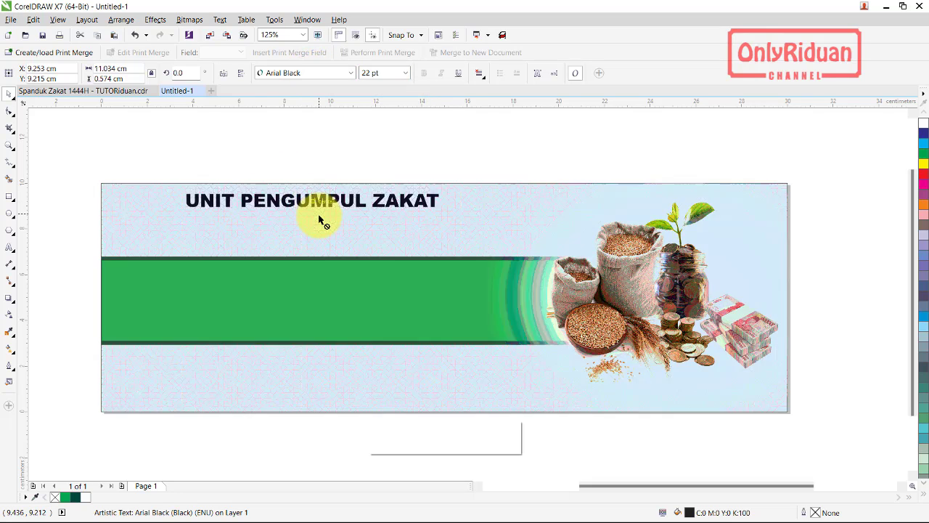
- Duplicate the heading below, retype it as 'MASJID DARUL MUHAJIRIN' and enlarge it about 126%
{"action": "left_click_drag", "start_coordinate": [317, 201], "coordinate": [317, 221]}
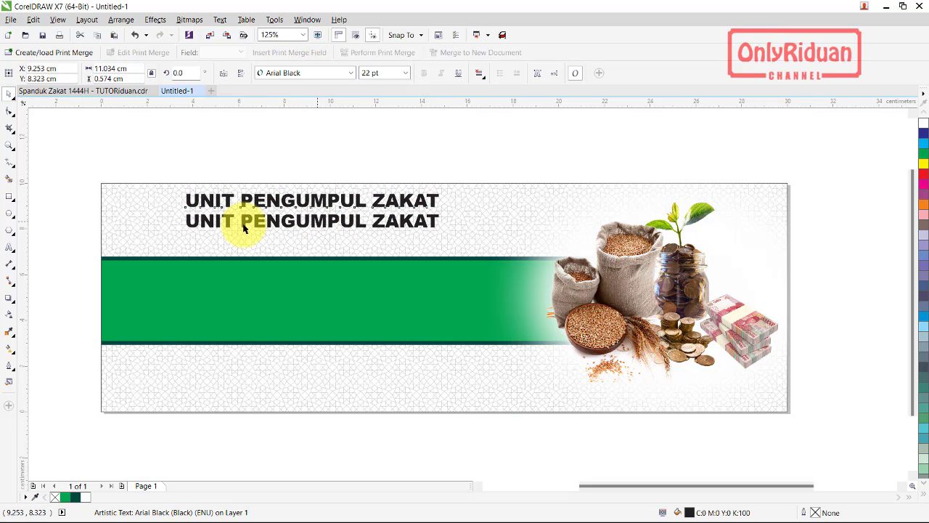
{"action": "left_click", "coordinate": [9, 248]}
{"action": "key", "text": "BackSpace"}
{"action": "key", "text": "BackSpace"}
{"action": "key", "text": "BackSpace"}
{"action": "type", "text": "MASJID DARUL MUHAJIRIN"}
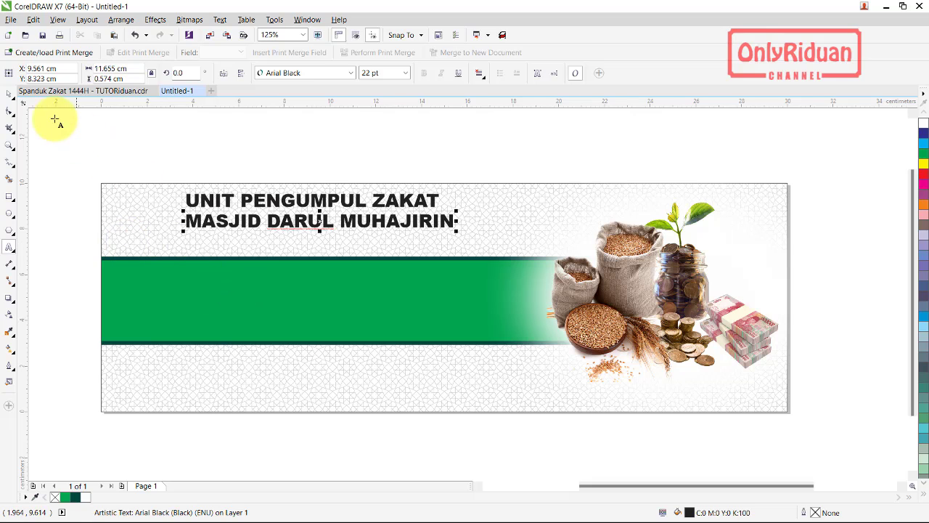
{"action": "left_click", "coordinate": [9, 94]}
{"action": "left_click_drag", "start_coordinate": [455, 233], "coordinate": [524, 252]}
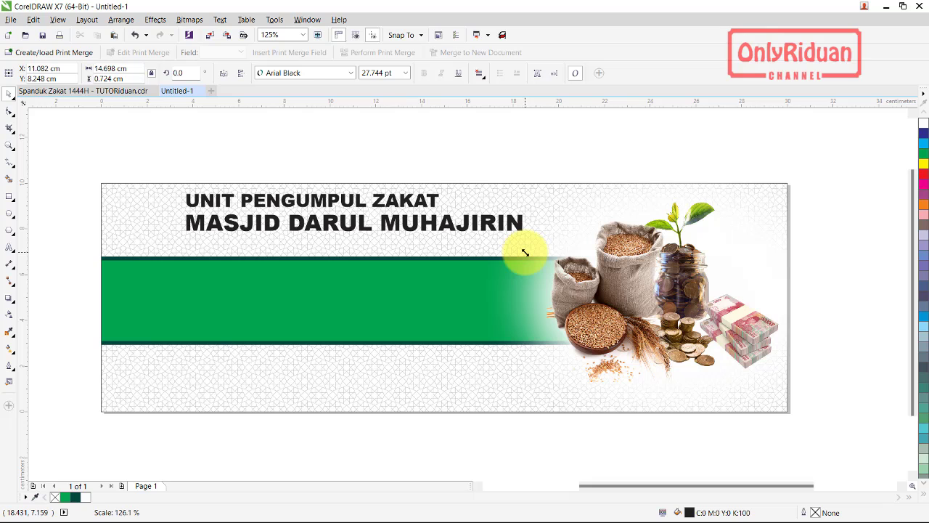
{"action": "left_click", "coordinate": [280, 174]}
- Colour the MASJID DARUL MUHAJIRIN line green from the palette
{"action": "left_click", "coordinate": [267, 201]}
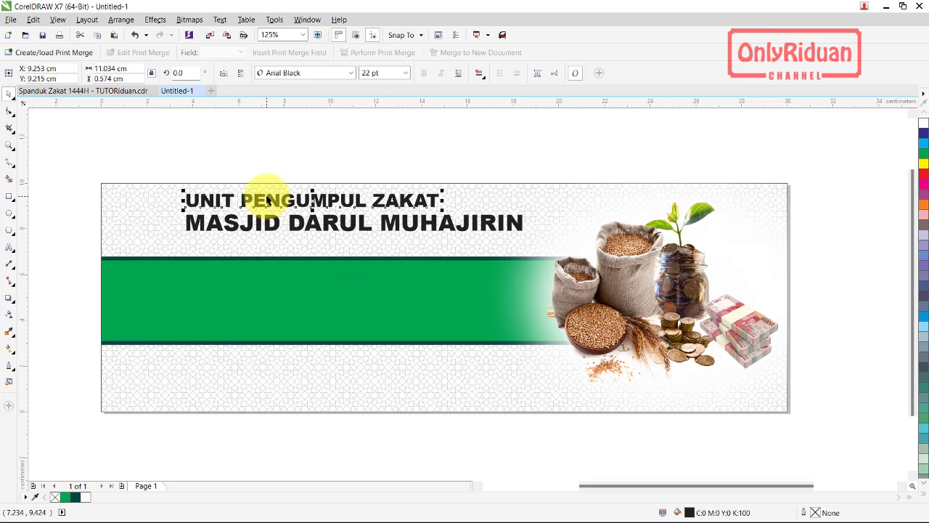
{"action": "left_click", "coordinate": [925, 494]}
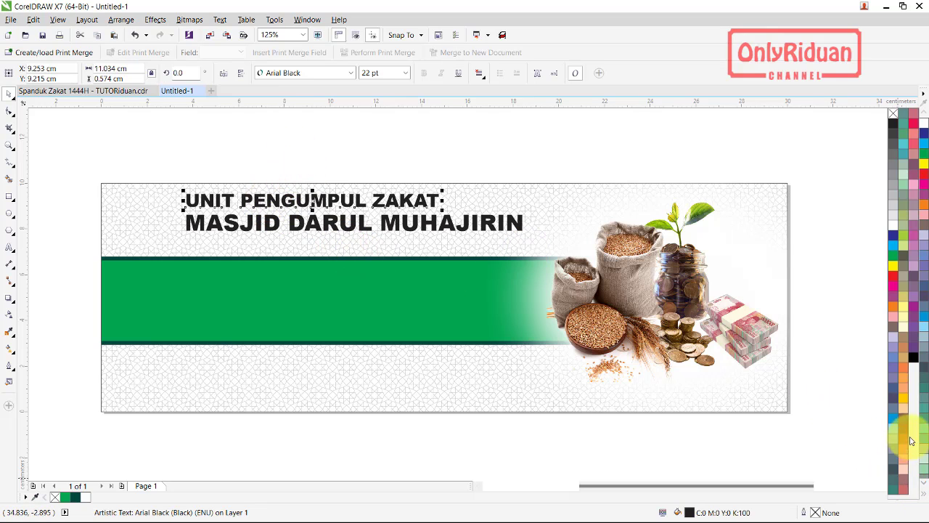
{"action": "left_click", "coordinate": [414, 179]}
{"action": "left_click", "coordinate": [450, 220]}
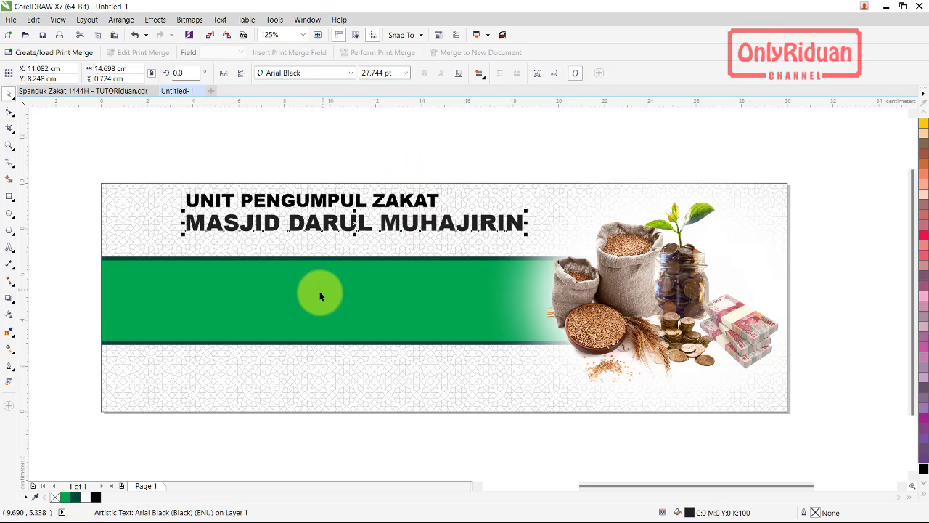
{"action": "left_click", "coordinate": [66, 497]}
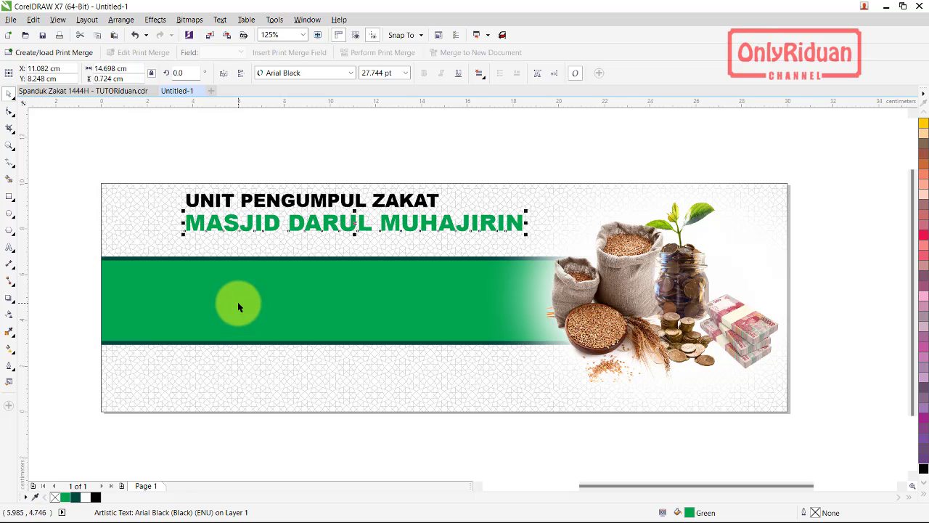
{"action": "left_click", "coordinate": [293, 154]}
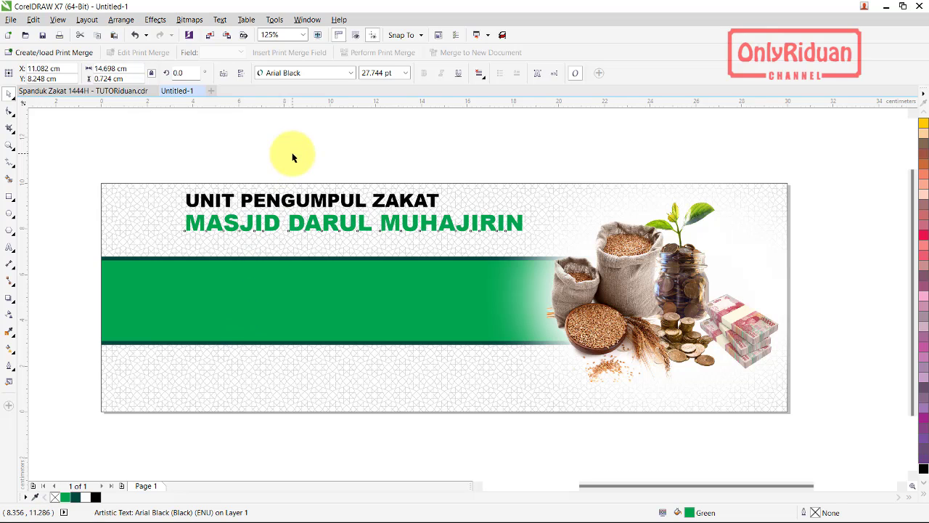
{"action": "left_click", "coordinate": [392, 227]}
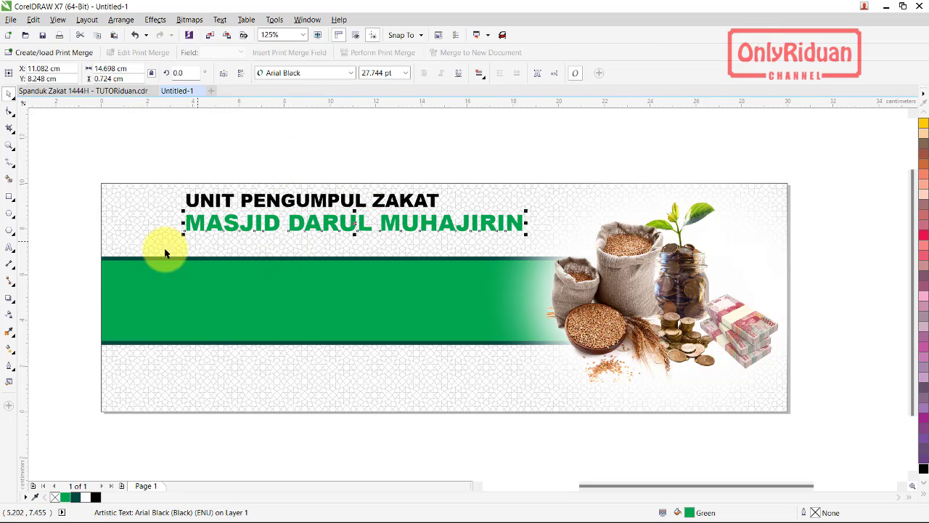
{"action": "left_click", "coordinate": [9, 249]}
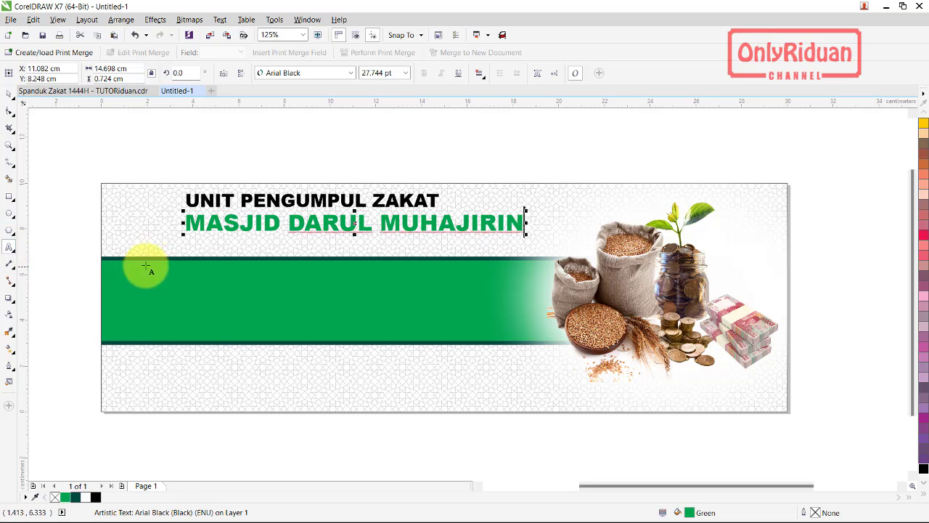
- Start a 14 pt Arial text line beneath the green heading and type the mosque's street address
{"action": "left_click", "coordinate": [188, 249]}
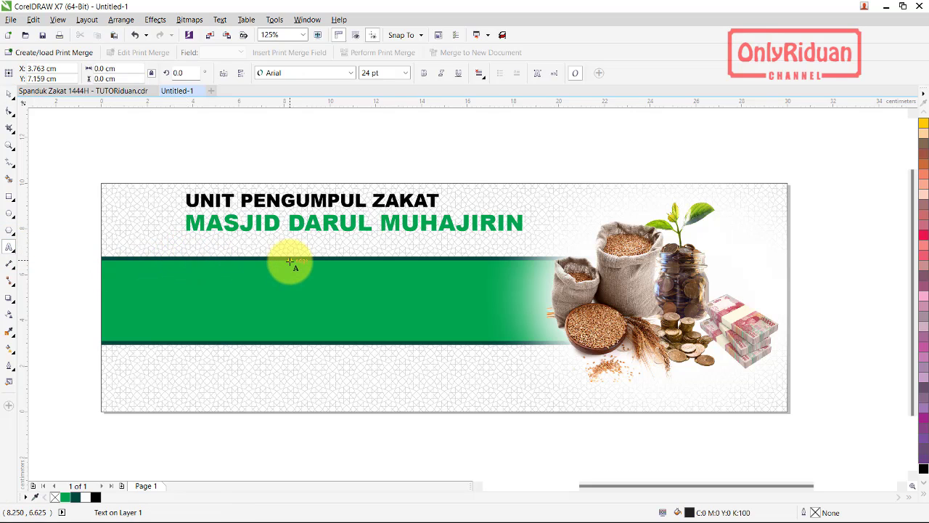
{"action": "left_click", "coordinate": [381, 73]}
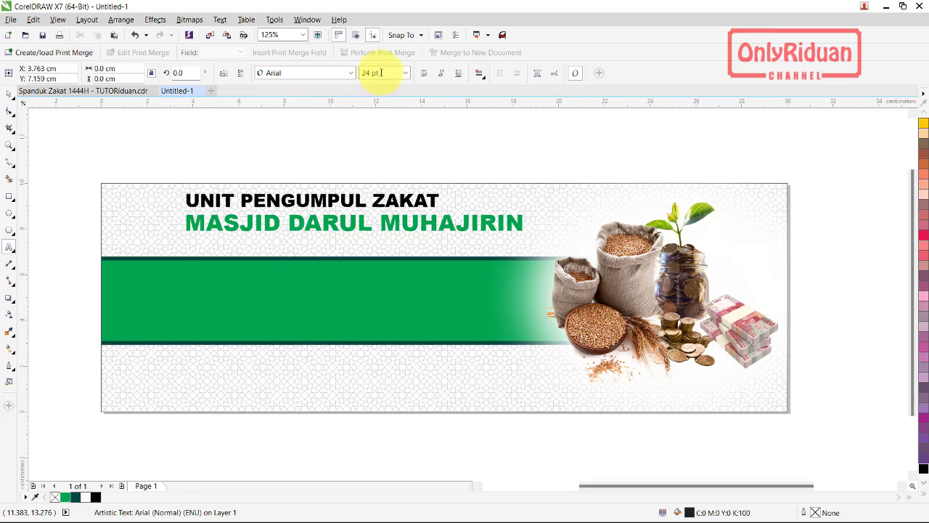
{"action": "left_click_drag", "start_coordinate": [376, 73], "coordinate": [356, 76]}
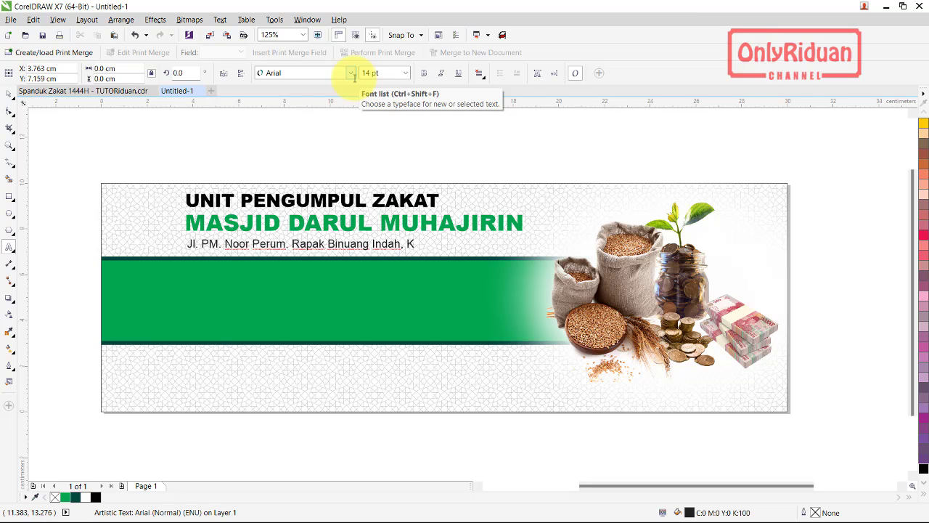
{"action": "type", "text": "el. S"}
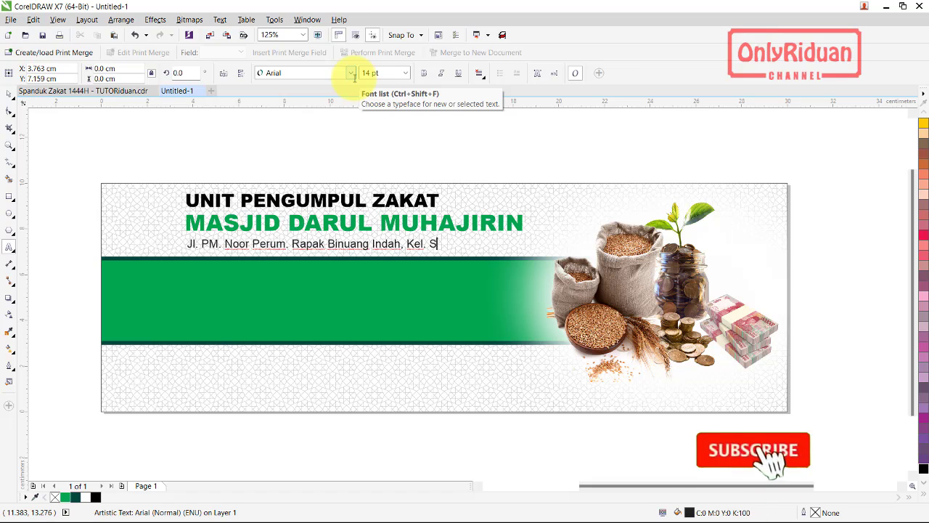
{"action": "type", "text": "empaj"}
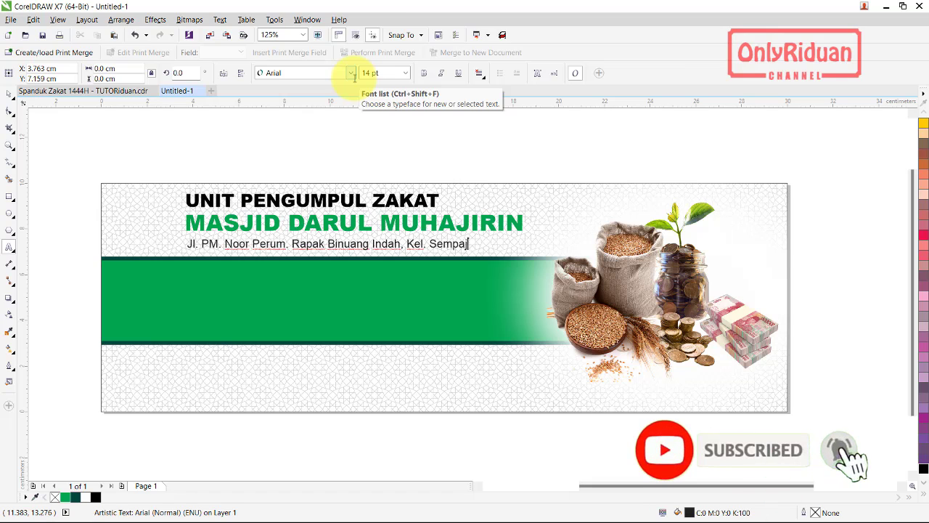
{"action": "type", "text": "a Selatan"}
{"action": "type", "text": " K"}
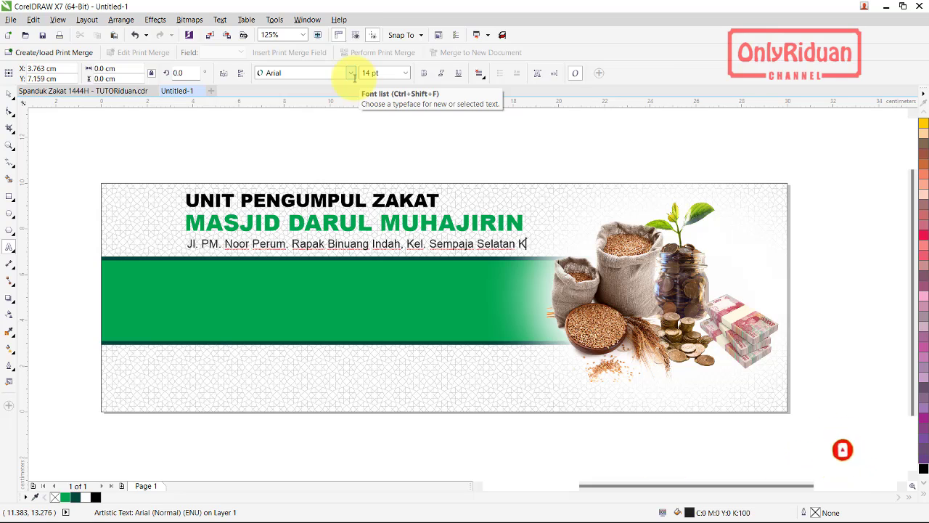
{"action": "type", "text": "altim"}
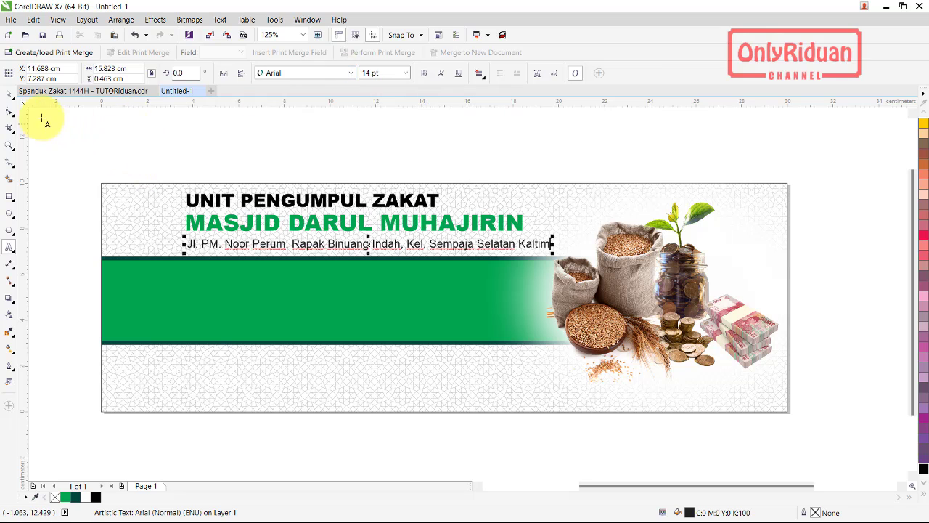
- Make the address line bold and stretch the MASJID DARUL MUHAJIRIN heading slightly taller
{"action": "left_click", "coordinate": [13, 94]}
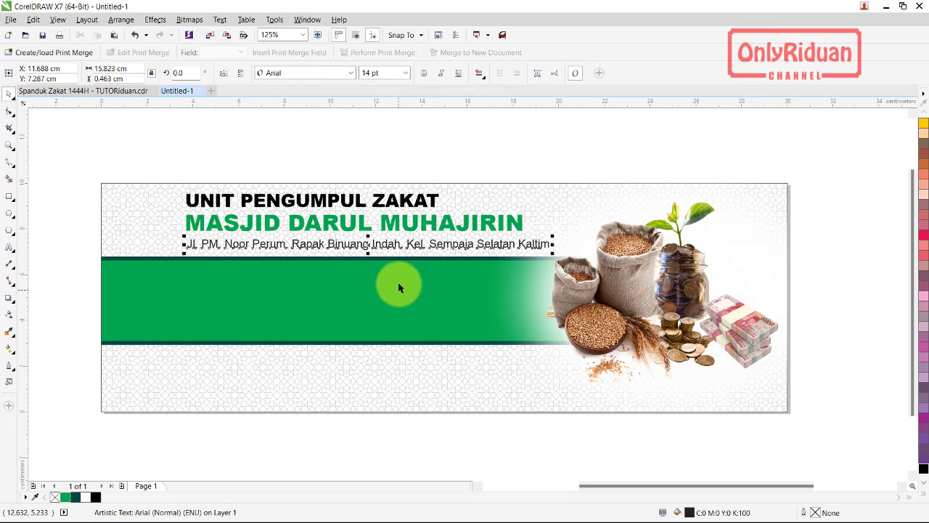
{"action": "left_click", "coordinate": [427, 74]}
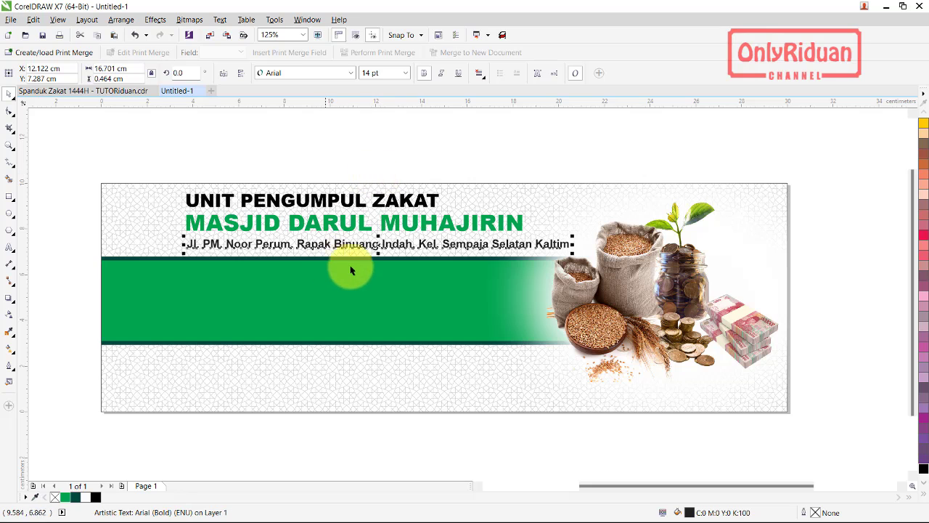
{"action": "left_click", "coordinate": [384, 229]}
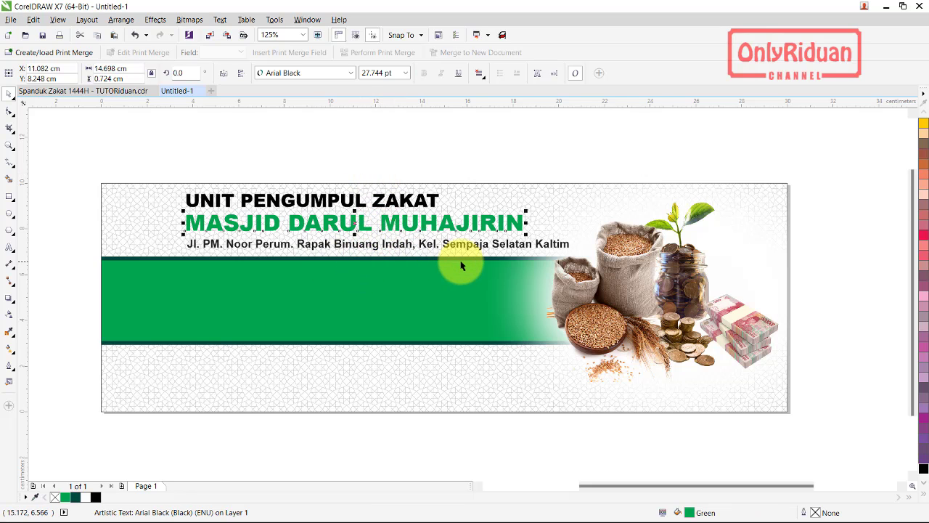
{"action": "scroll", "coordinate": [437, 254], "scroll_direction": "up", "scroll_amount": 2}
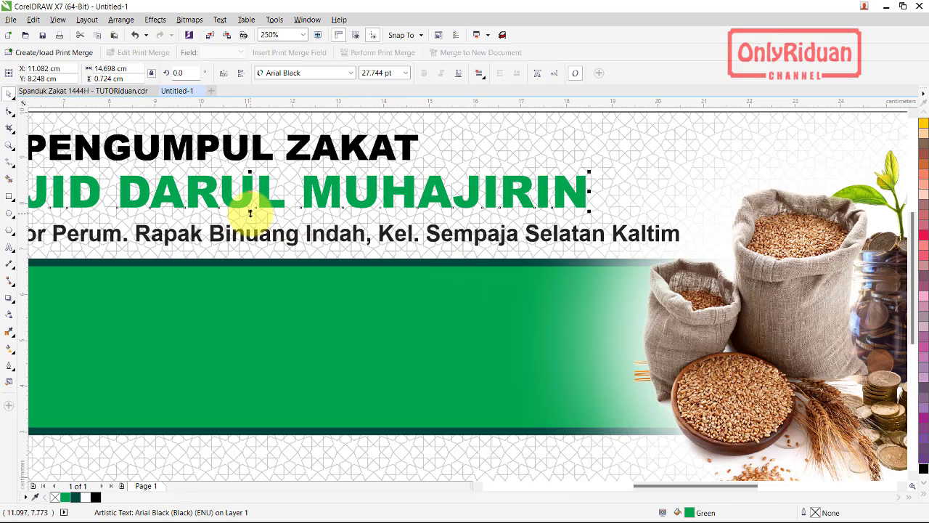
{"action": "left_click_drag", "start_coordinate": [254, 211], "coordinate": [257, 219]}
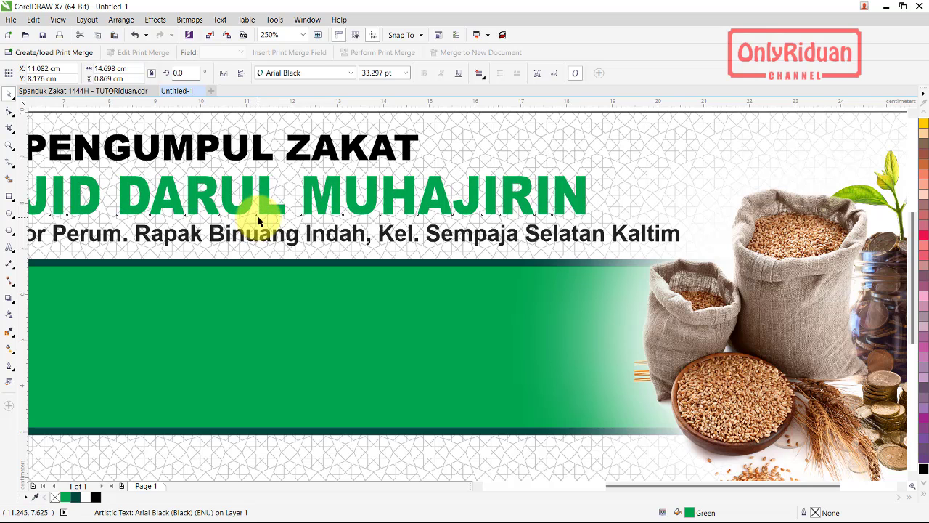
{"action": "scroll", "coordinate": [249, 209], "scroll_direction": "down", "scroll_amount": 2}
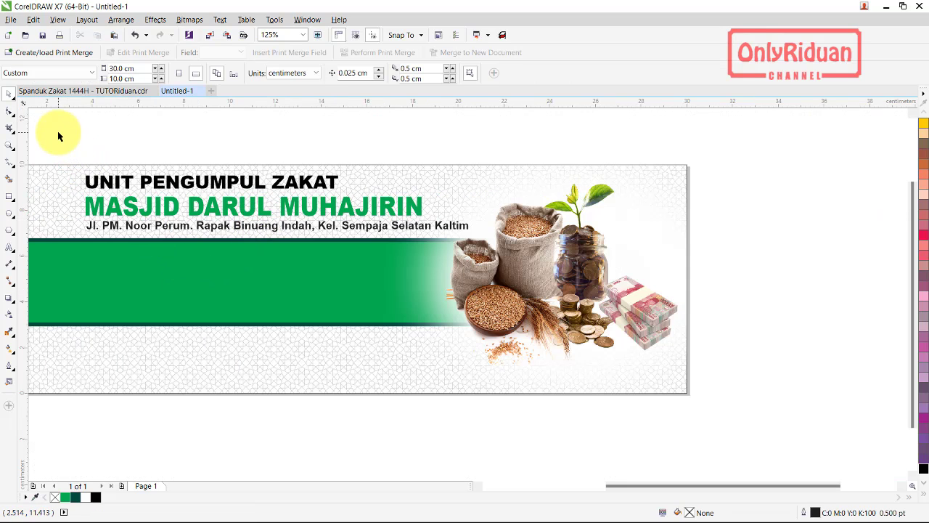
- Marquee-select the three header lines to check their left alignment, then deselect
{"action": "left_click_drag", "start_coordinate": [58, 132], "coordinate": [468, 264]}
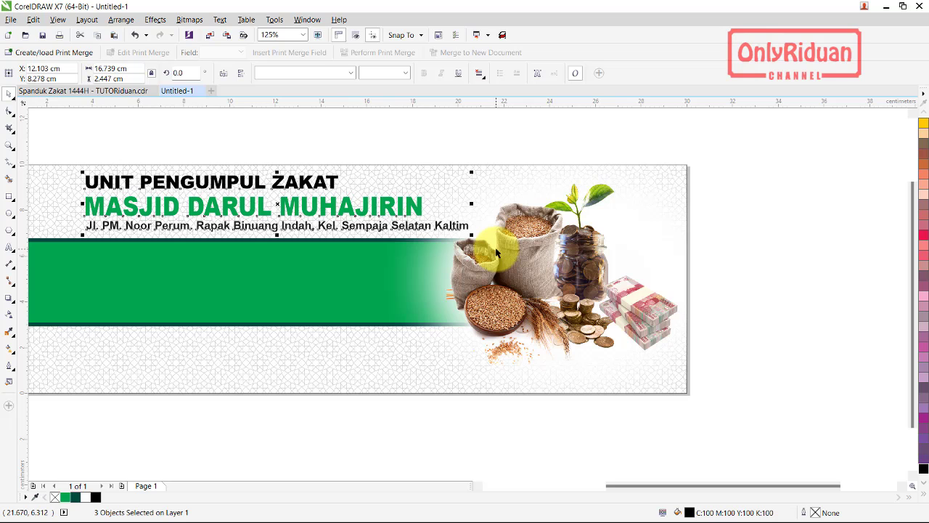
{"action": "left_click", "coordinate": [266, 150]}
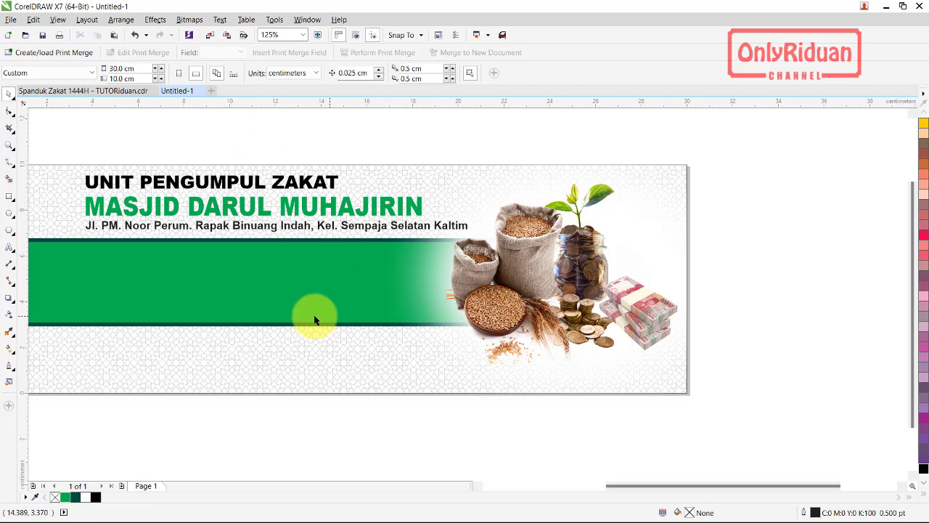
{"action": "left_click", "coordinate": [479, 489]}
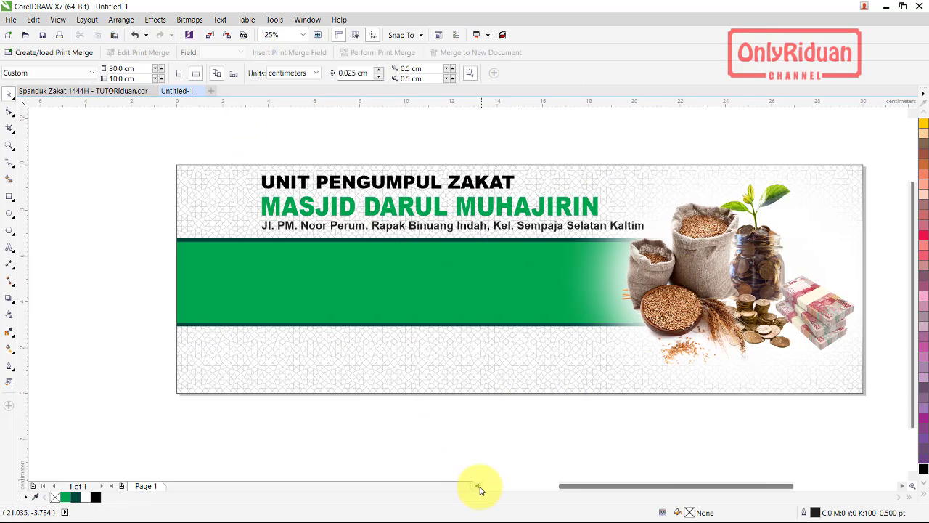
{"action": "left_click", "coordinate": [479, 489]}
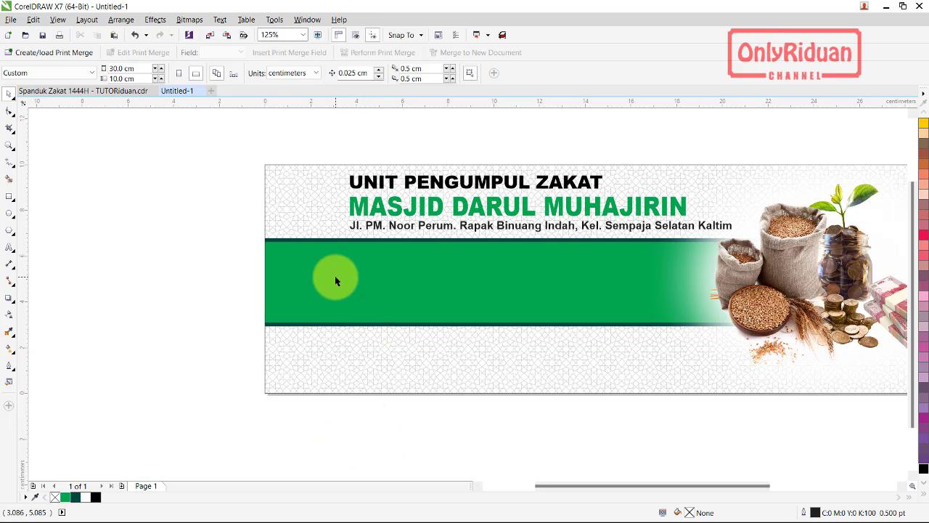
{"action": "left_click", "coordinate": [9, 249]}
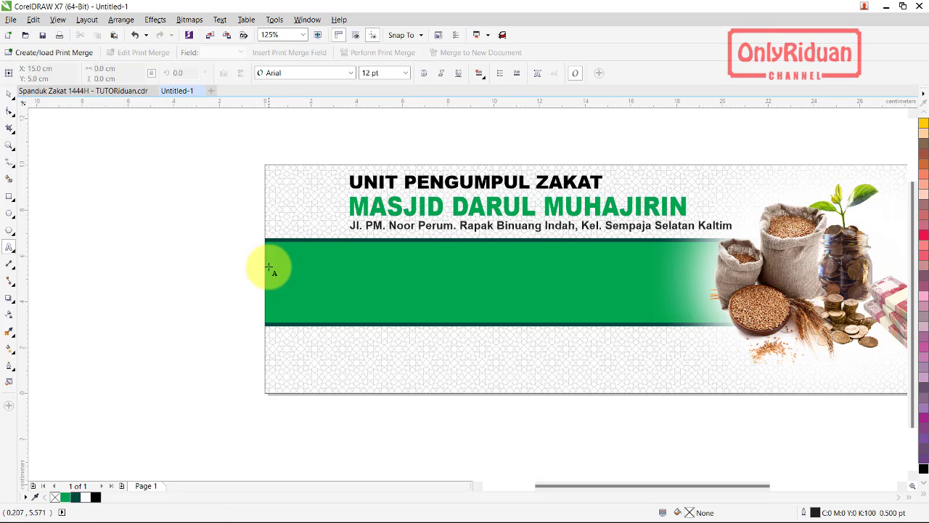
- Type 'Menerima dan Menyalurkan' at the top-left of the green band
{"action": "left_click", "coordinate": [289, 265]}
{"action": "type", "text": "M"}
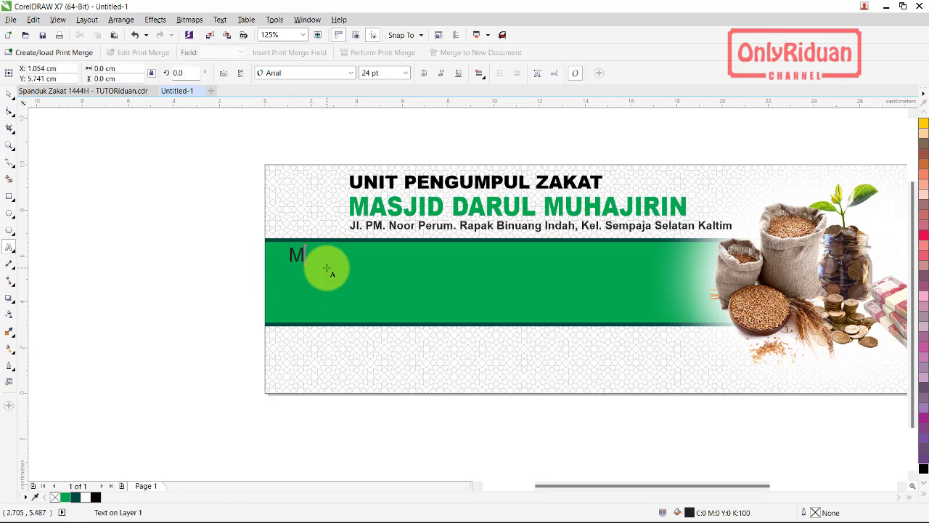
{"action": "type", "text": "enerima dan Menyalurkan"}
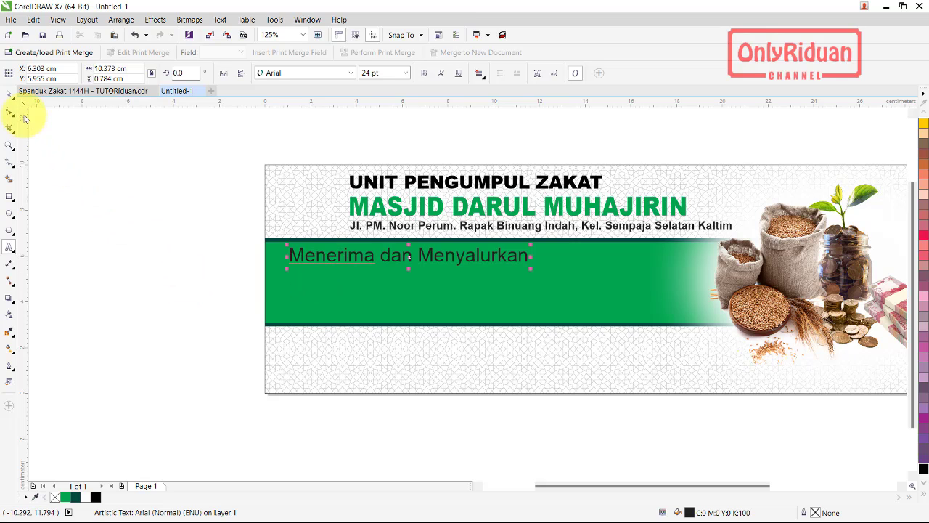
{"action": "left_click", "coordinate": [9, 93]}
- Make 'Menerima dan Menyalurkan' white bold Century751 No2 BT and narrow it slightly
{"action": "left_click", "coordinate": [86, 497]}
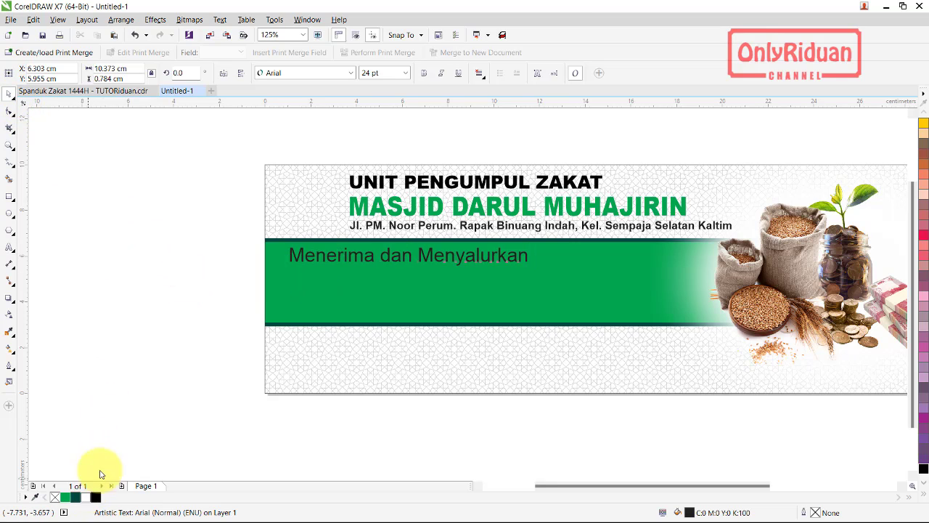
{"action": "left_click", "coordinate": [335, 73]}
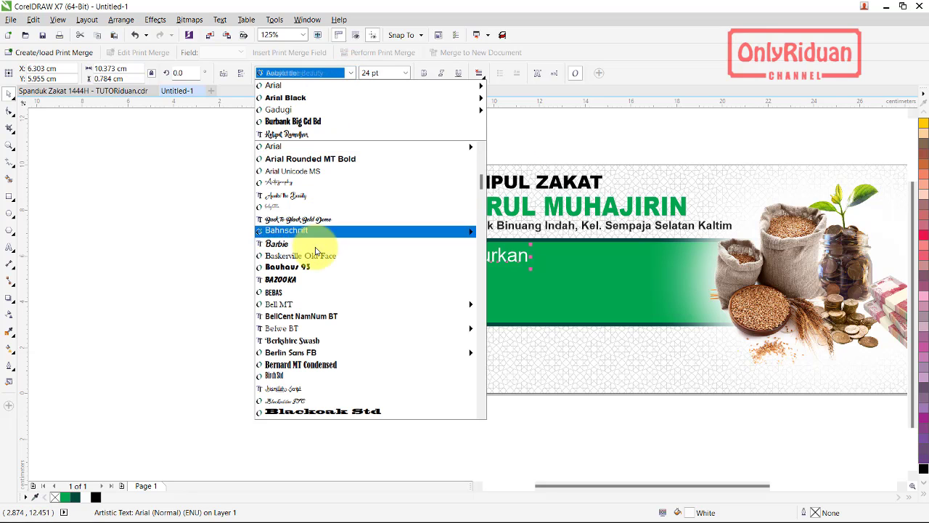
{"action": "scroll", "coordinate": [319, 247], "scroll_direction": "down", "scroll_amount": 3}
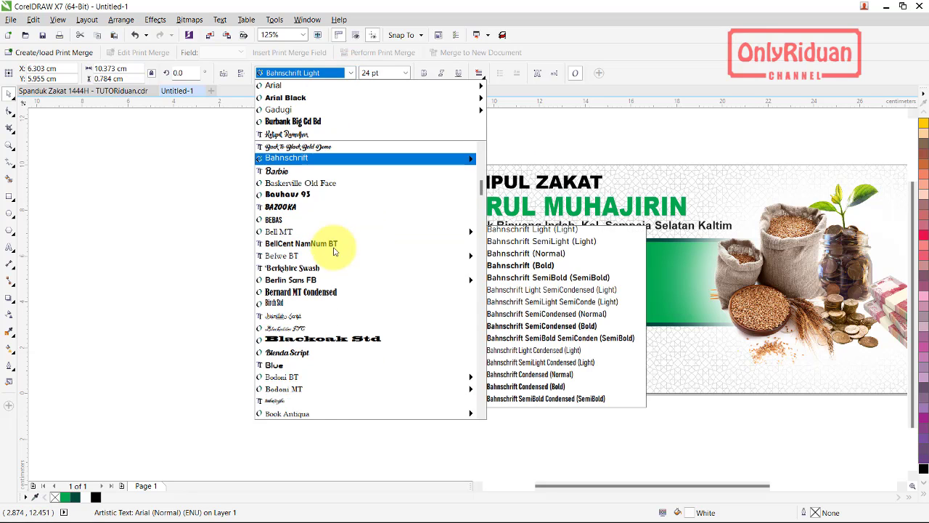
{"action": "scroll", "coordinate": [326, 251], "scroll_direction": "down", "scroll_amount": 3}
{"action": "scroll", "coordinate": [312, 273], "scroll_direction": "down", "scroll_amount": 4}
{"action": "left_click", "coordinate": [305, 329]}
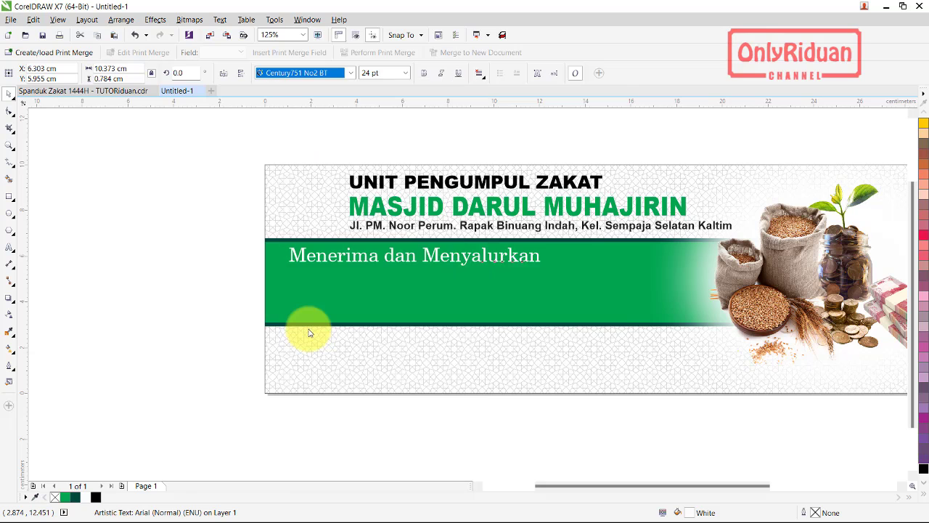
{"action": "left_click", "coordinate": [424, 73]}
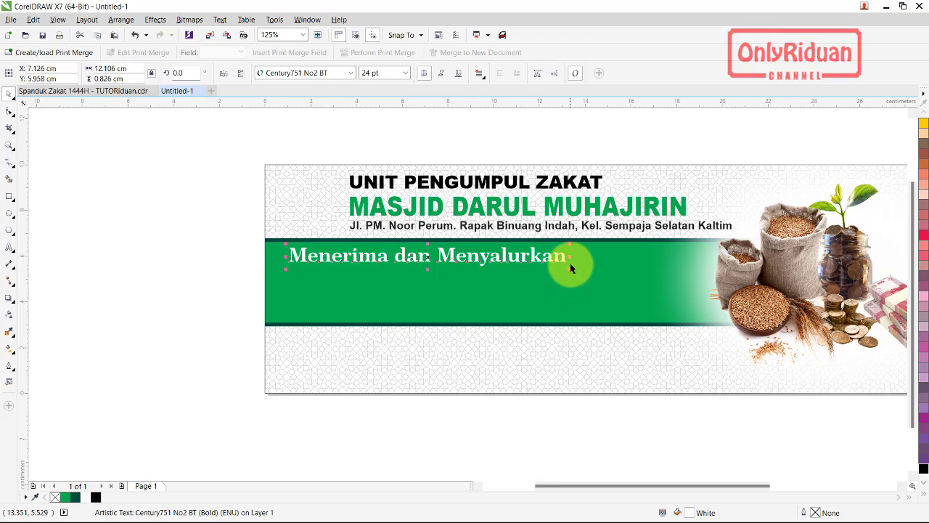
{"action": "left_click_drag", "start_coordinate": [571, 255], "coordinate": [488, 295]}
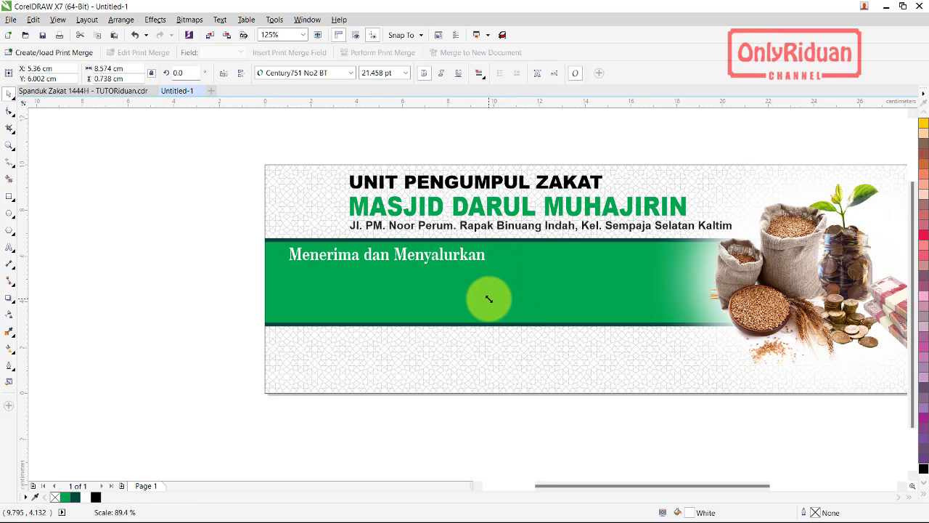
- Add 'Zakat Fitrah' below the heading in yellow Awake the Beauty script
{"action": "left_click", "coordinate": [8, 247]}
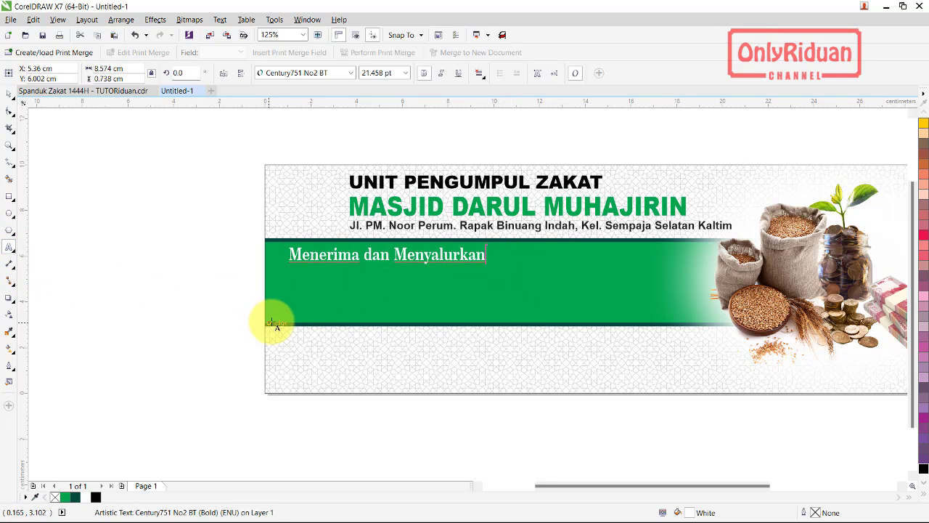
{"action": "left_click", "coordinate": [289, 300]}
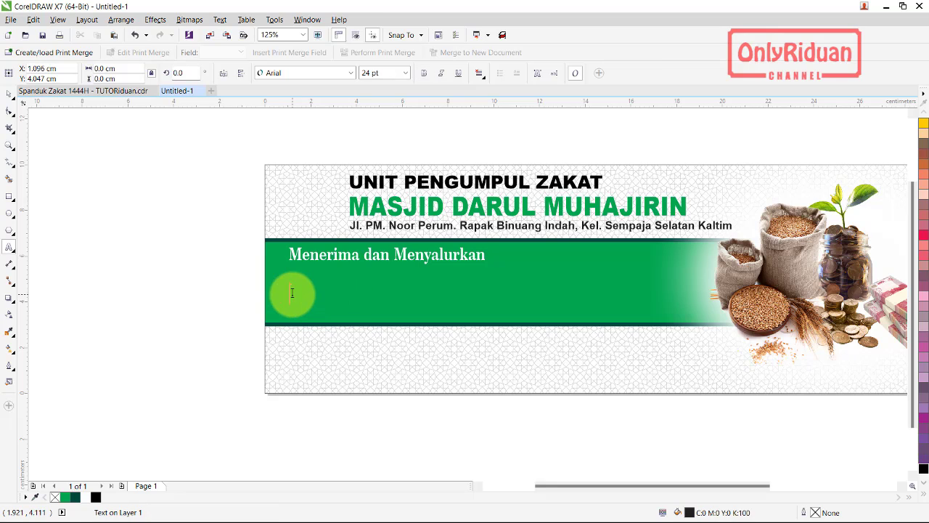
{"action": "type", "text": "Zakat Fitrah"}
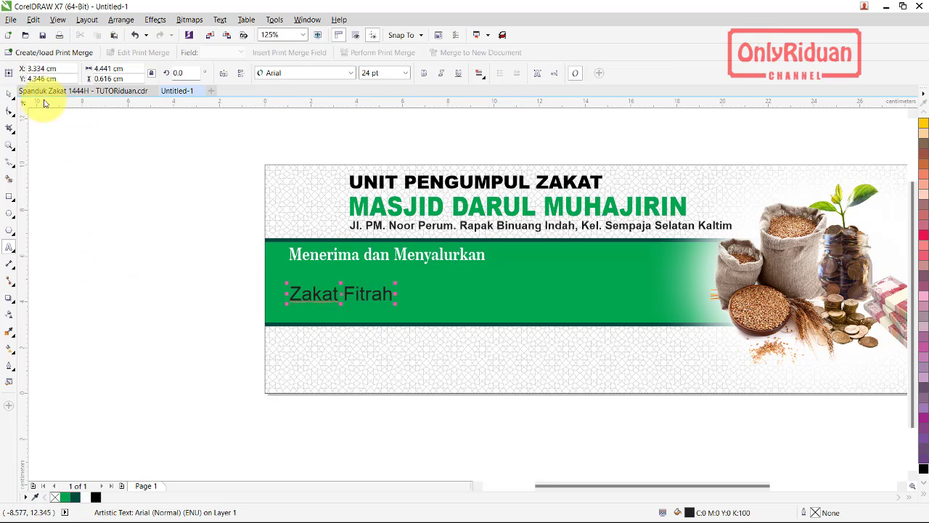
{"action": "left_click", "coordinate": [9, 94]}
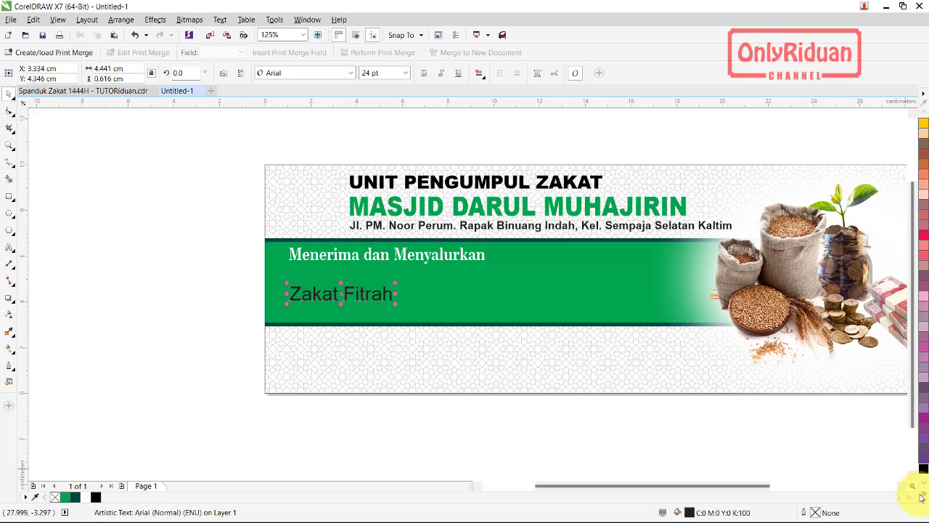
{"action": "left_click", "coordinate": [922, 499]}
{"action": "left_click", "coordinate": [893, 267]}
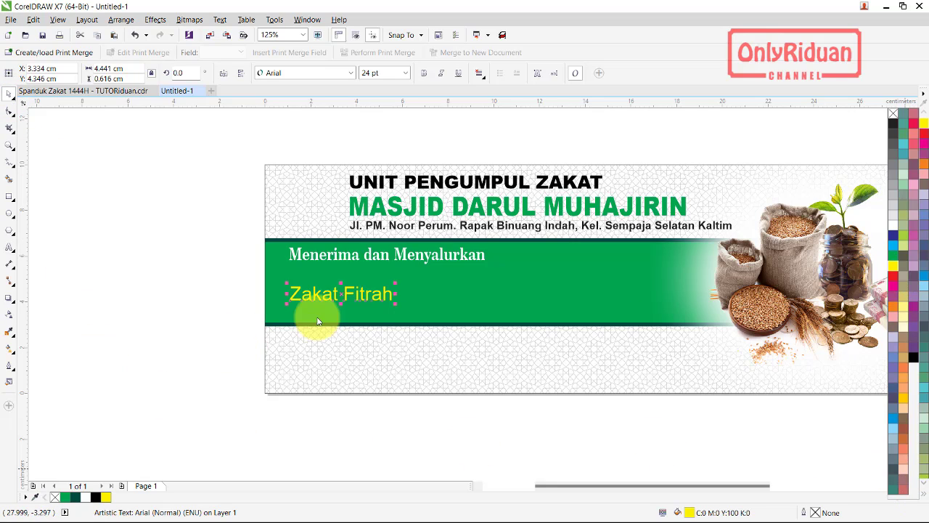
{"action": "left_click", "coordinate": [352, 73]}
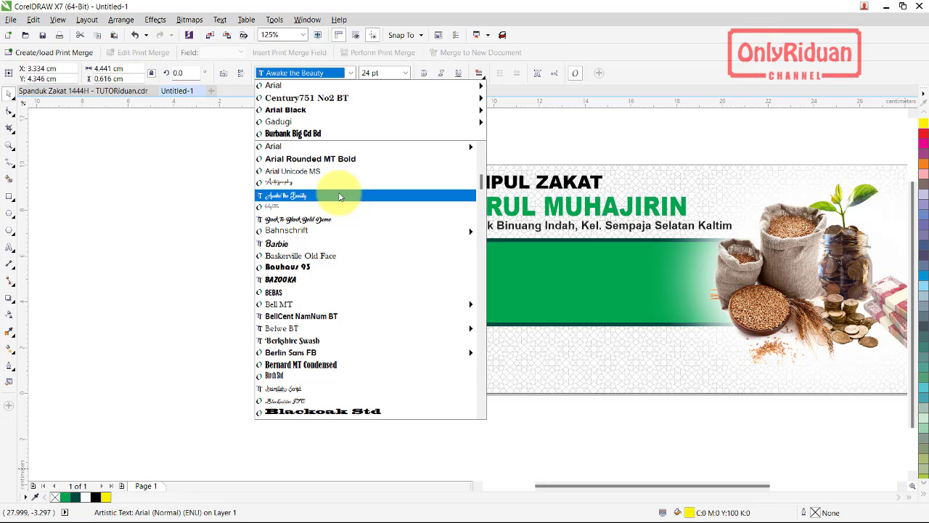
{"action": "left_click", "coordinate": [340, 196]}
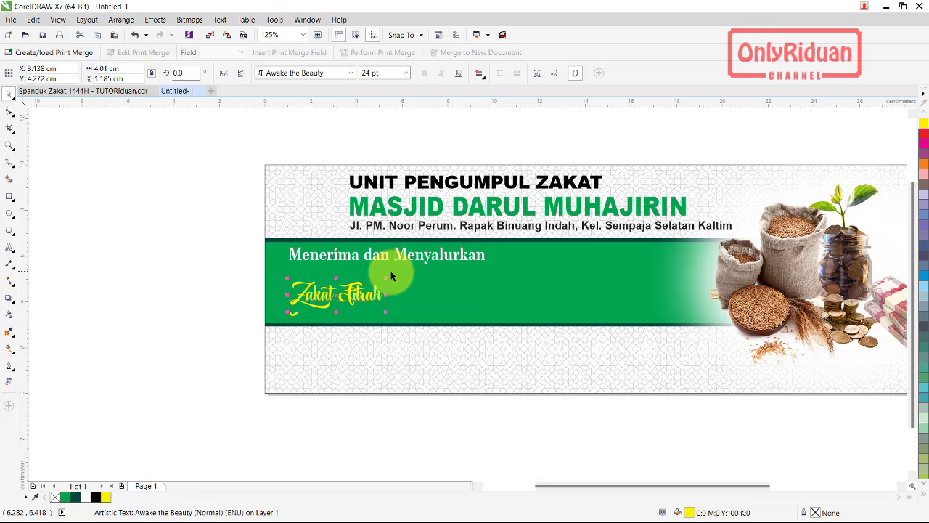
- Enlarge and lower 'Zakat Fitrah', nudging it and the heading up together
{"action": "left_click_drag", "start_coordinate": [384, 281], "coordinate": [485, 256]}
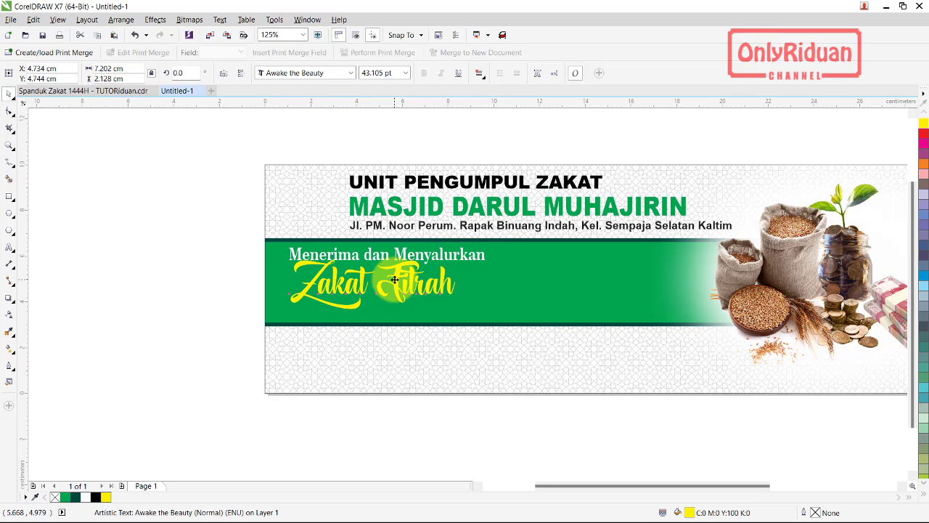
{"action": "left_click_drag", "start_coordinate": [394, 279], "coordinate": [400, 293]}
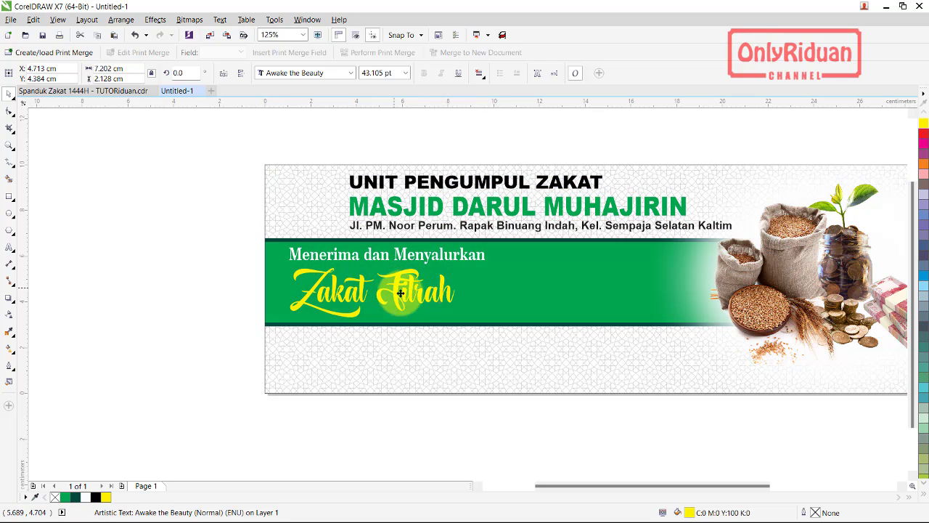
{"action": "left_click_drag", "start_coordinate": [453, 324], "coordinate": [485, 331]}
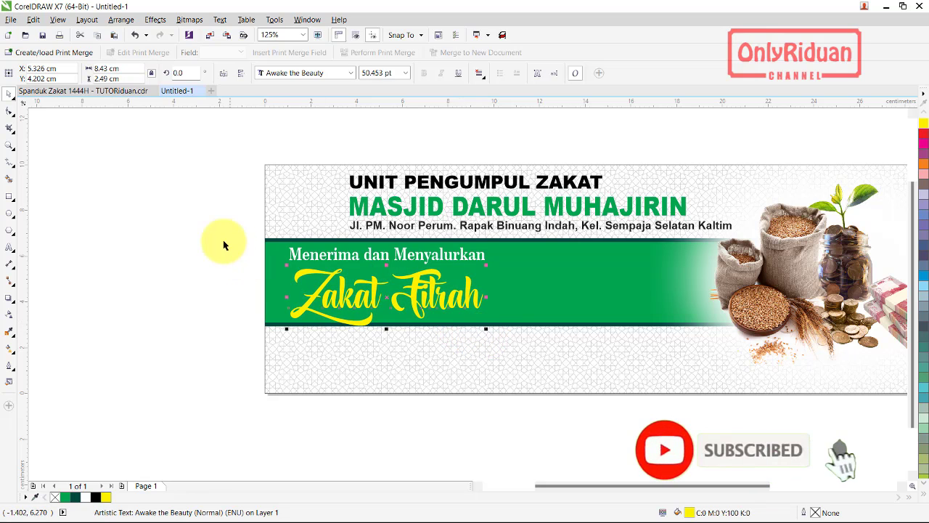
{"action": "left_click_drag", "start_coordinate": [224, 245], "coordinate": [508, 341]}
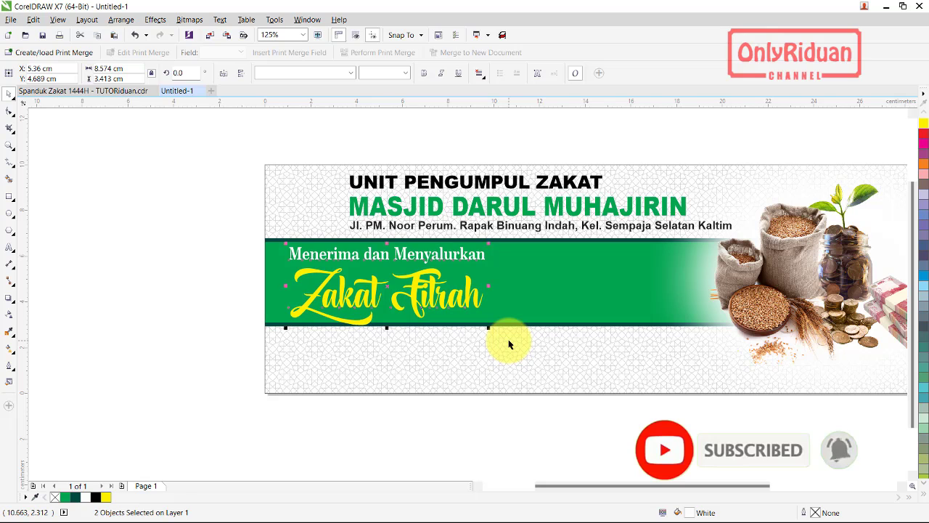
{"action": "key", "text": "Up"}
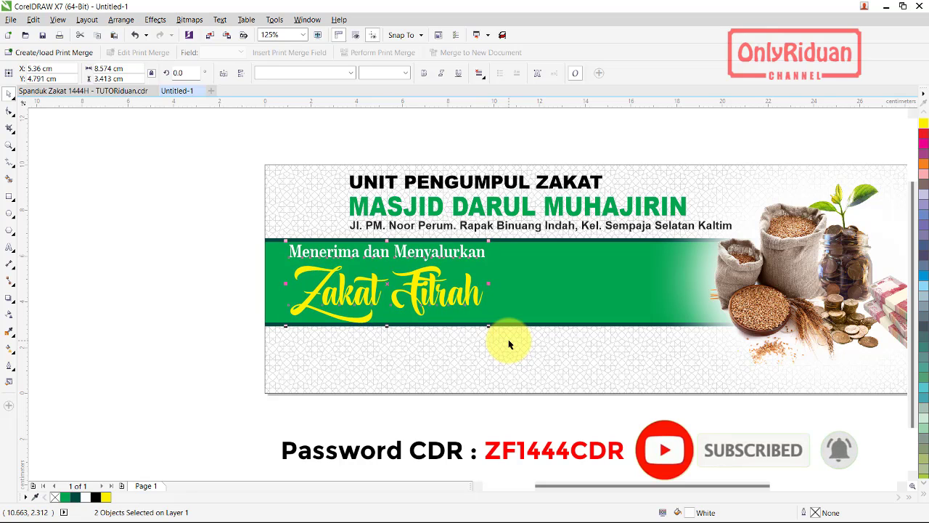
{"action": "left_click", "coordinate": [178, 232]}
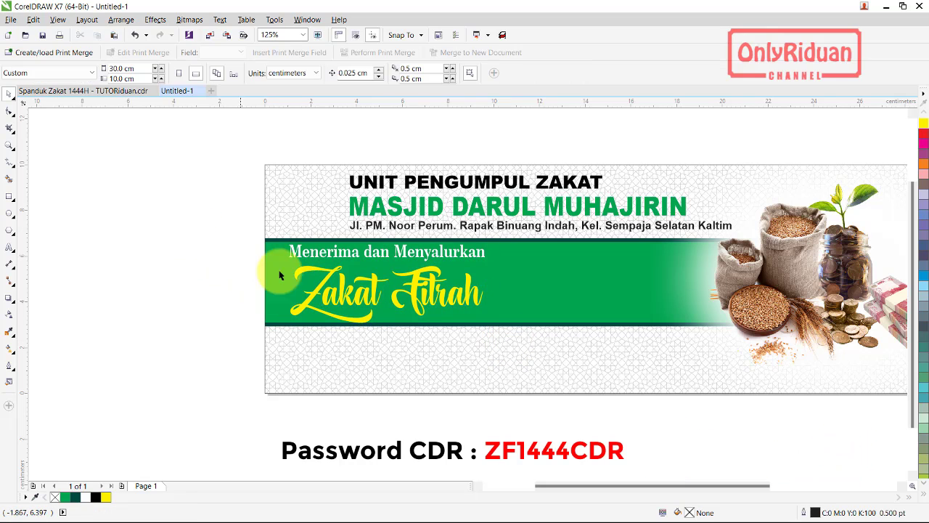
{"action": "left_click", "coordinate": [440, 311]}
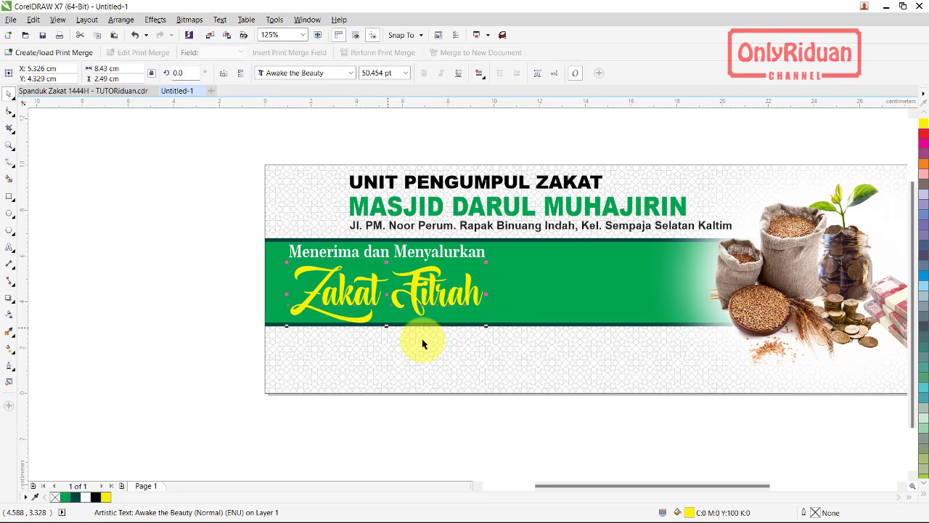
{"action": "left_click_drag", "start_coordinate": [486, 324], "coordinate": [505, 332]}
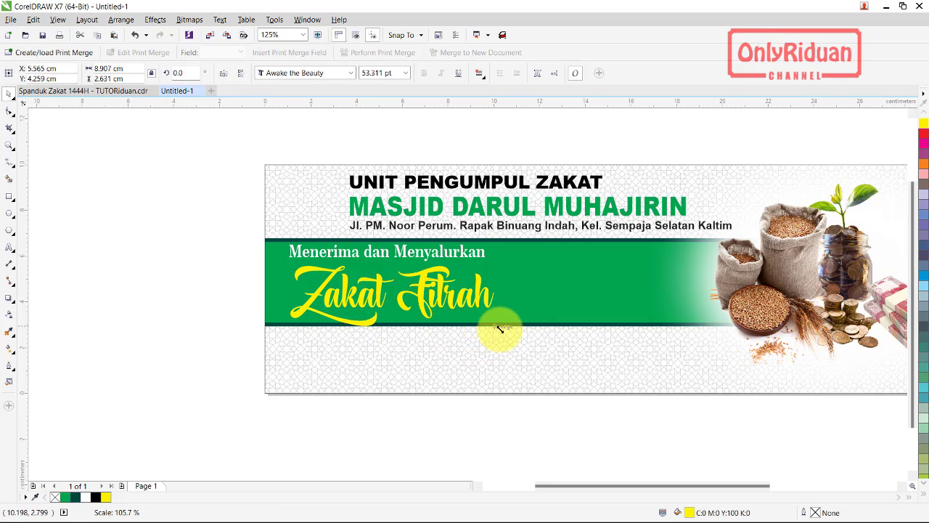
- Group the texts with the green band and extend the band's bottom edge lower
{"action": "left_click_drag", "start_coordinate": [207, 223], "coordinate": [529, 347]}
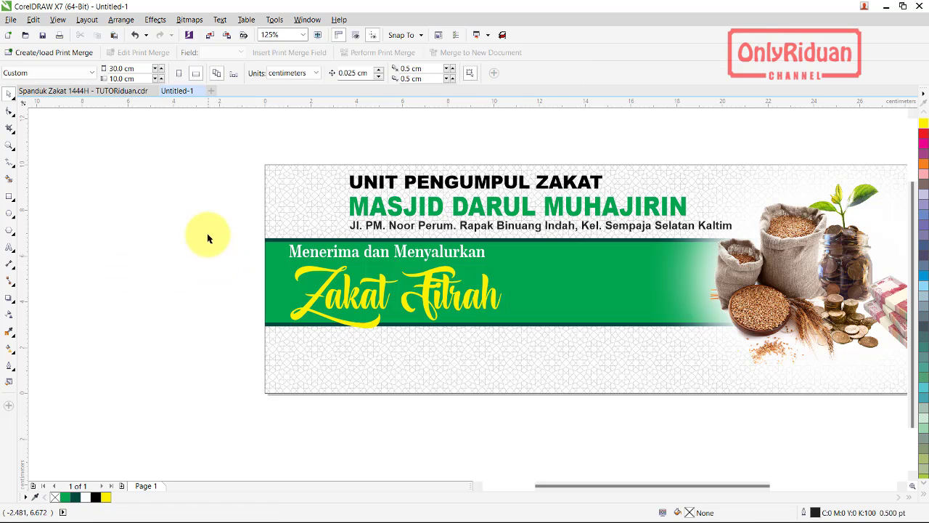
{"action": "left_click", "coordinate": [571, 312], "text": "shift"}
{"action": "key", "text": "ctrl+g"}
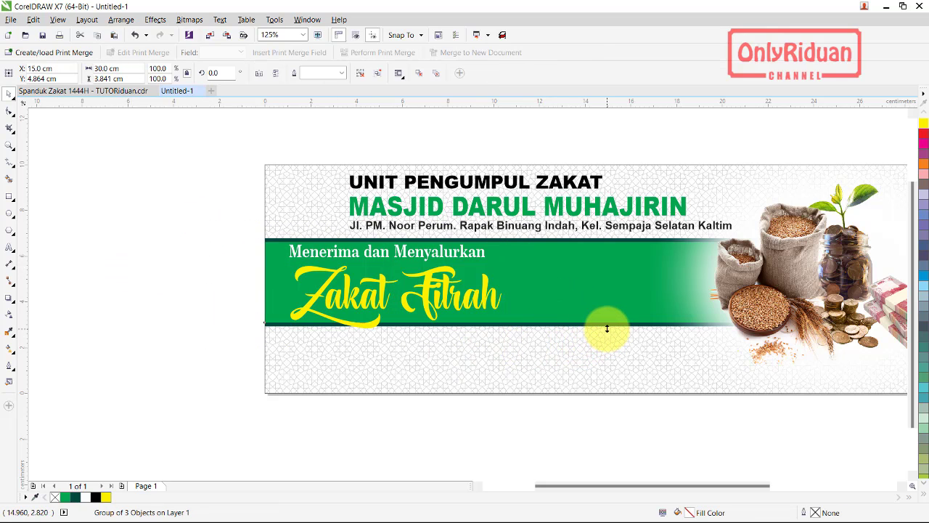
{"action": "left_click_drag", "start_coordinate": [607, 328], "coordinate": [607, 337]}
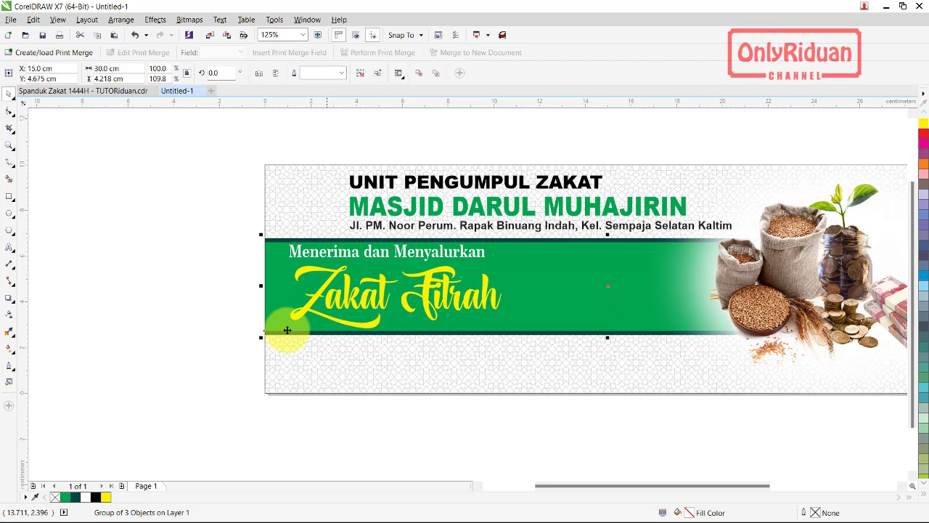
{"action": "left_click", "coordinate": [205, 292]}
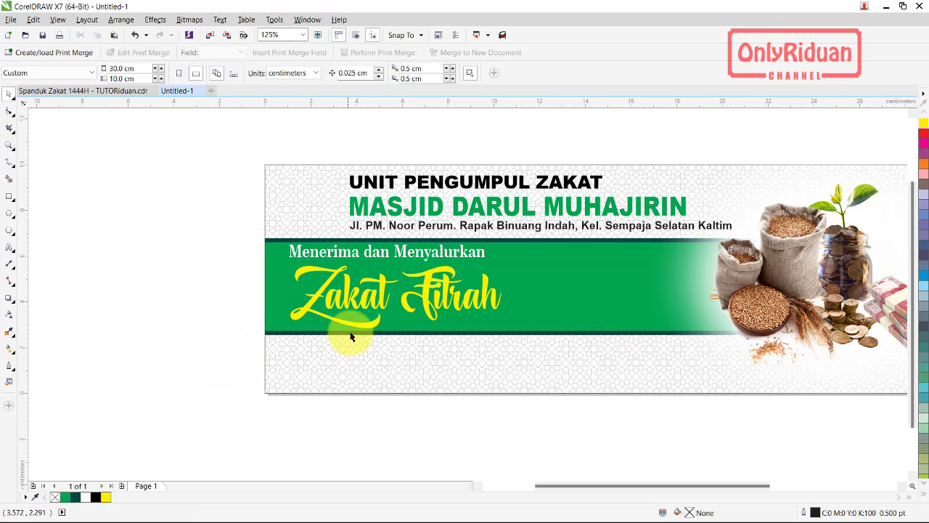
- Nudge 'Zakat Fitrah' up and slightly enlarge and raise 'Menerima dan Menyalurkan'
{"action": "left_click", "coordinate": [360, 308]}
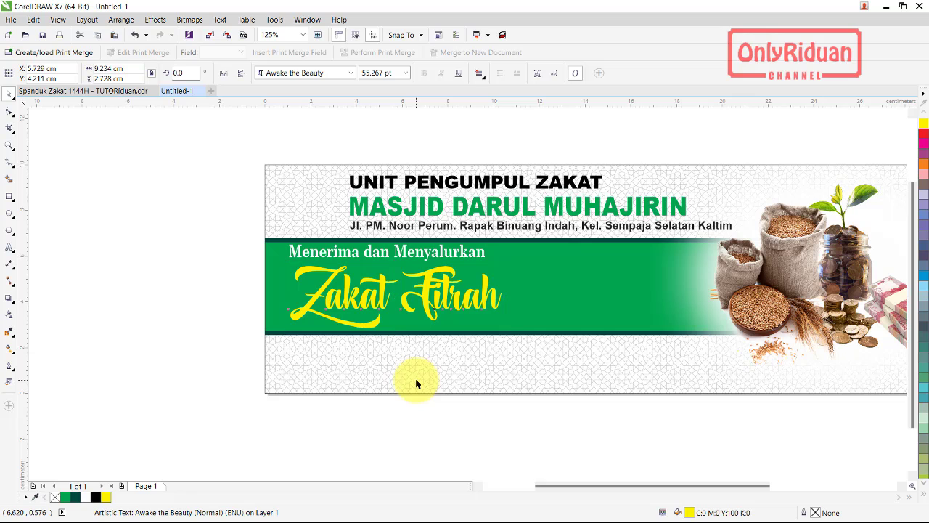
{"action": "key", "text": "Up"}
{"action": "key", "text": "Up"}
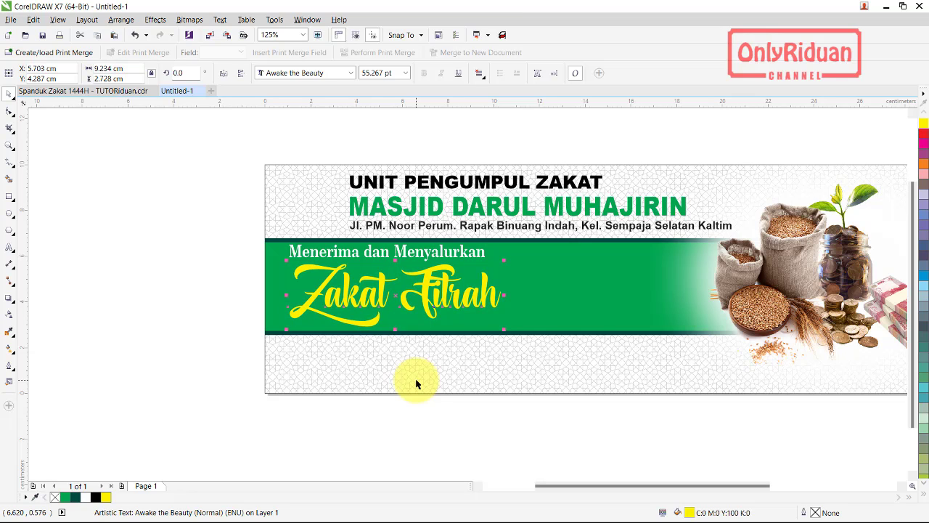
{"action": "left_click", "coordinate": [483, 254]}
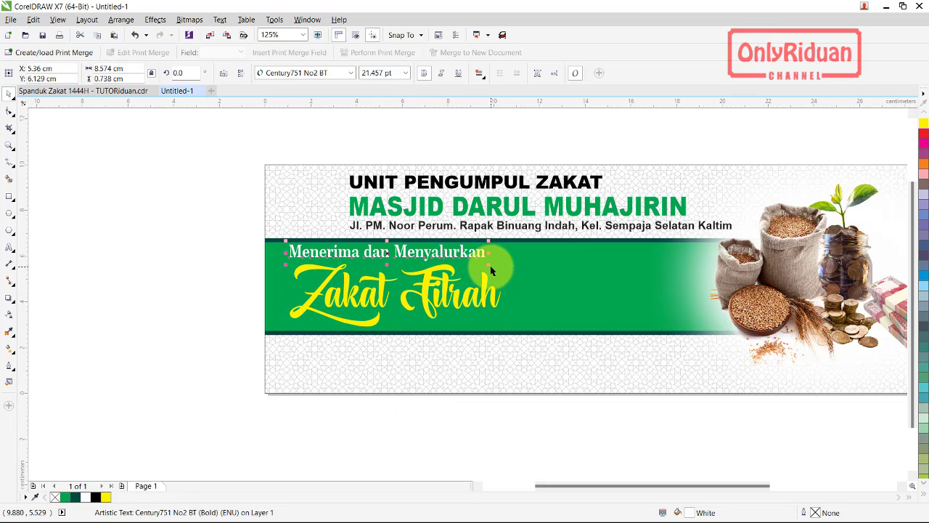
{"action": "left_click_drag", "start_coordinate": [490, 265], "coordinate": [502, 267]}
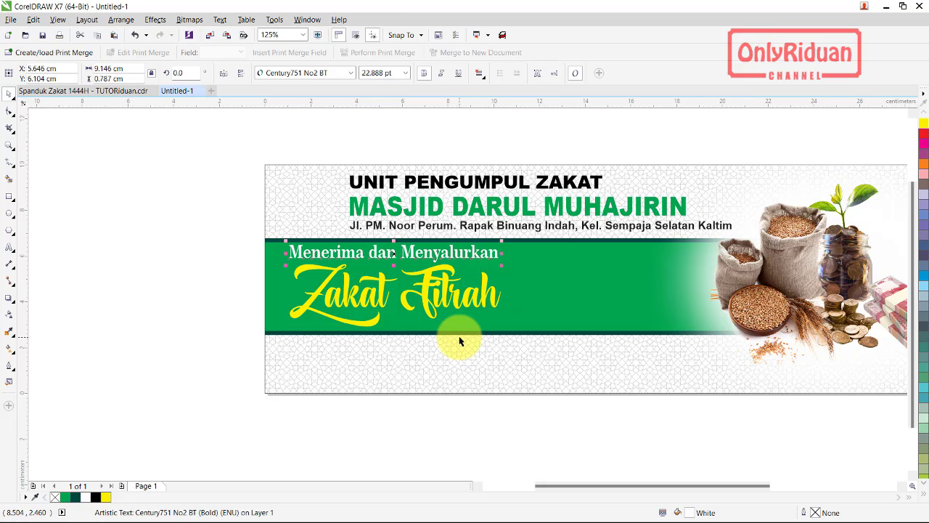
{"action": "key", "text": "Up"}
{"action": "key", "text": "Up"}
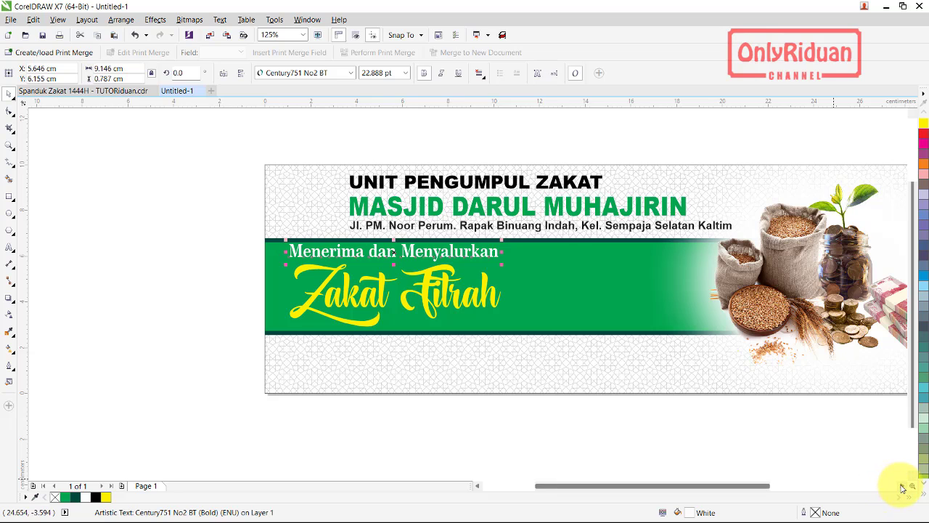
{"action": "scroll", "coordinate": [902, 488], "scroll_direction": "right", "scroll_amount": 3}
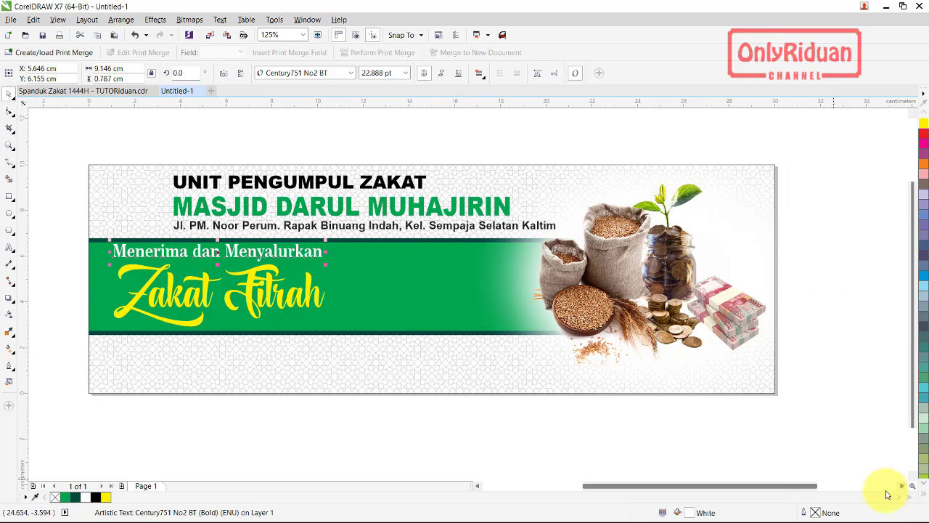
- Draw a thin white, outline-free divider right of 'Zakat Fitrah' and copy the heading past it
{"action": "left_click", "coordinate": [10, 197]}
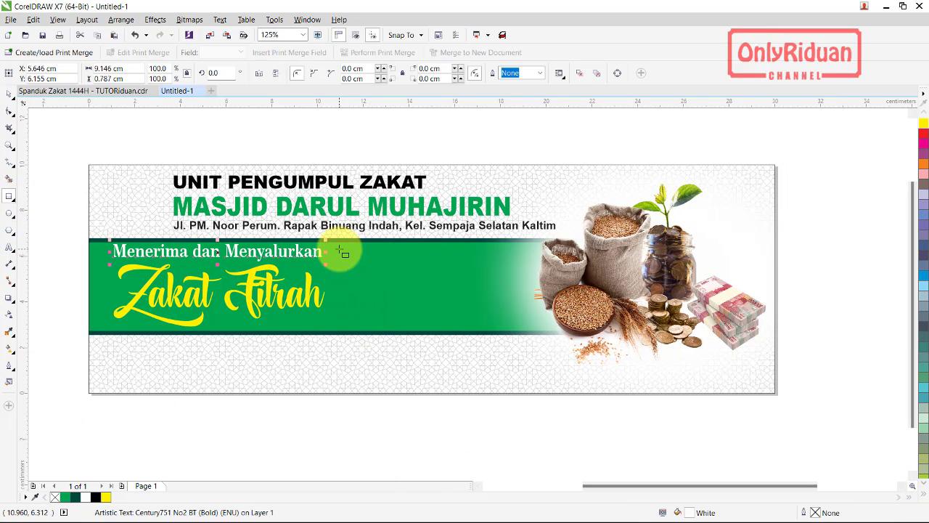
{"action": "left_click_drag", "start_coordinate": [340, 249], "coordinate": [343, 327]}
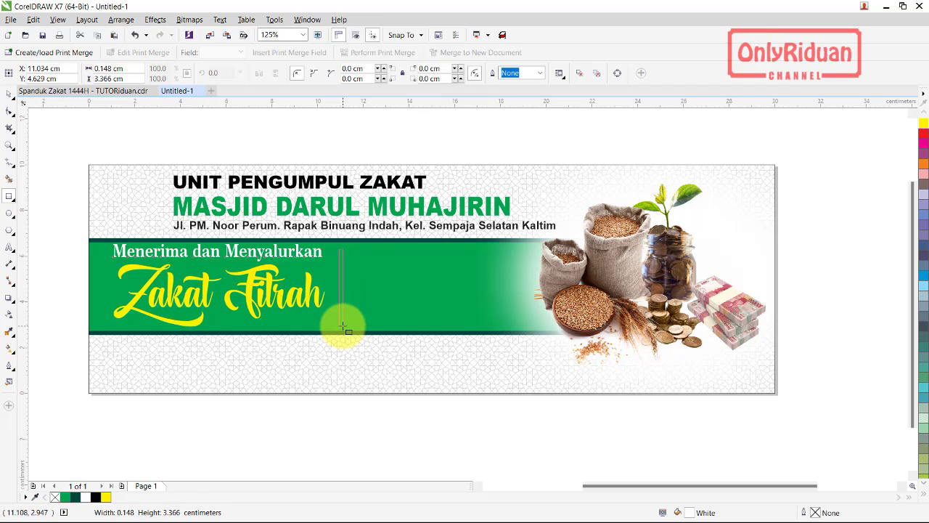
{"action": "left_click_drag", "start_coordinate": [343, 325], "coordinate": [343, 326]}
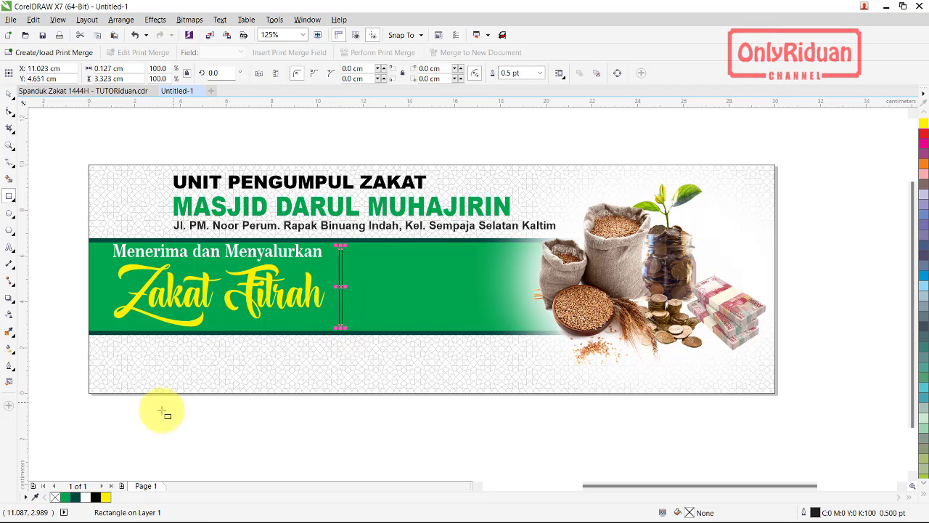
{"action": "left_click", "coordinate": [87, 498]}
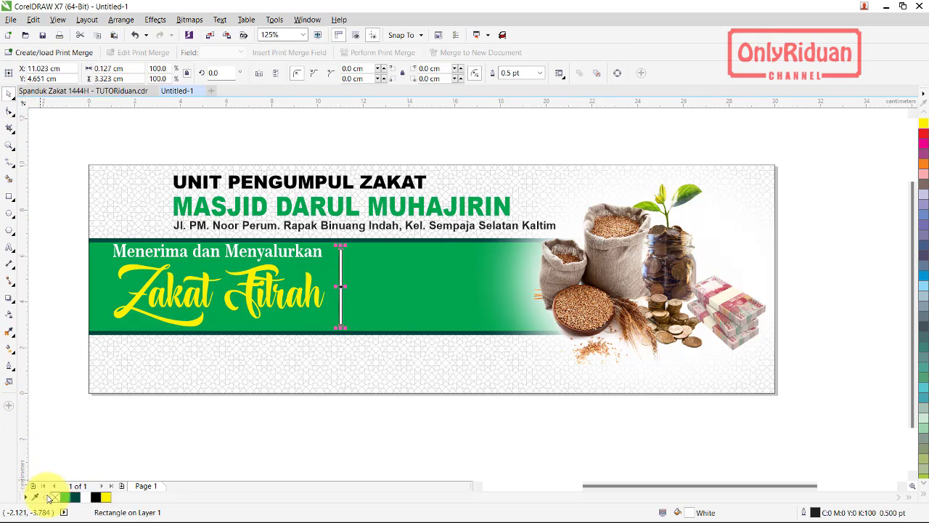
{"action": "right_click", "coordinate": [55, 497]}
{"action": "left_click", "coordinate": [120, 425]}
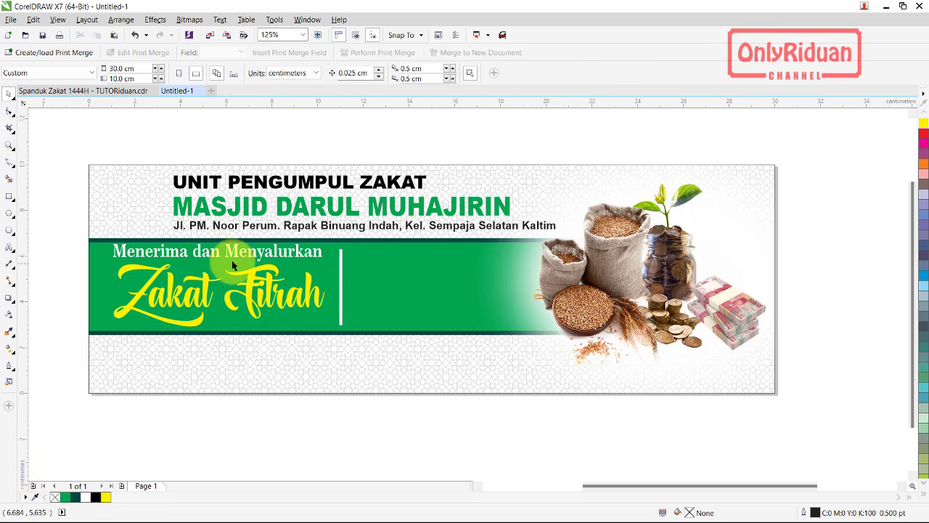
{"action": "left_click_drag", "start_coordinate": [218, 256], "coordinate": [459, 257]}
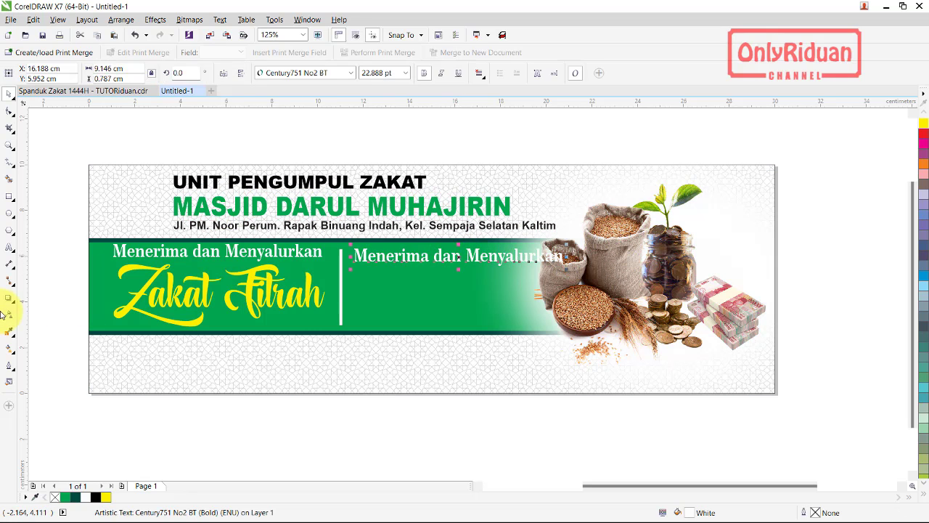
- Turn the copy into the list Zakat Mall, Zakat Profesi, Fidyah, Infaq & Shodaqoh with tighter line spacing
{"action": "left_click", "coordinate": [12, 250]}
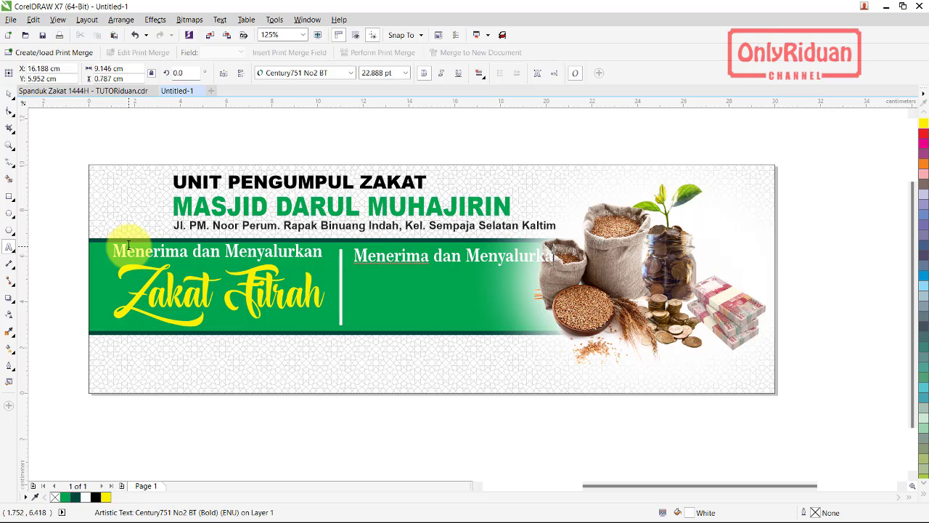
{"action": "key", "text": "BackSpace"}
{"action": "key", "text": "BackSpace"}
{"action": "key", "text": "BackSpace"}
{"action": "type", "text": "Zakat Mall"}
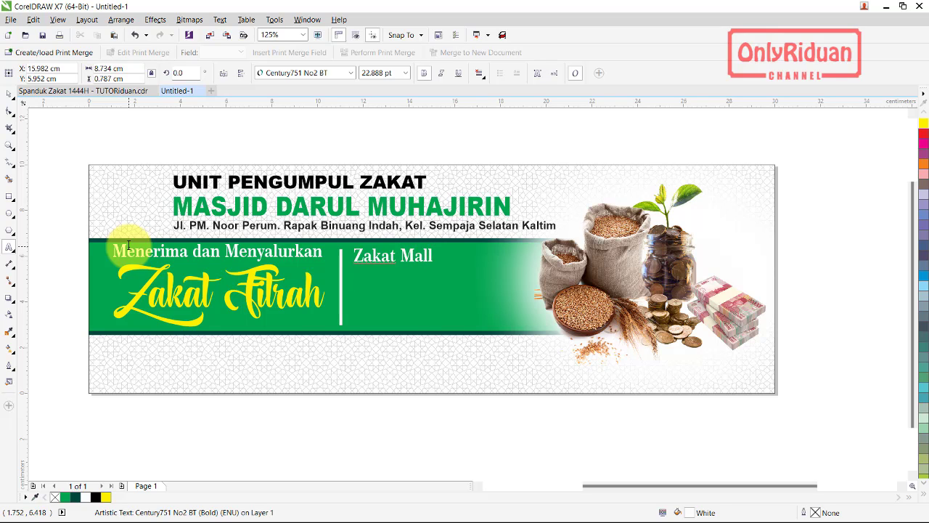
{"action": "left_click", "coordinate": [82, 91]}
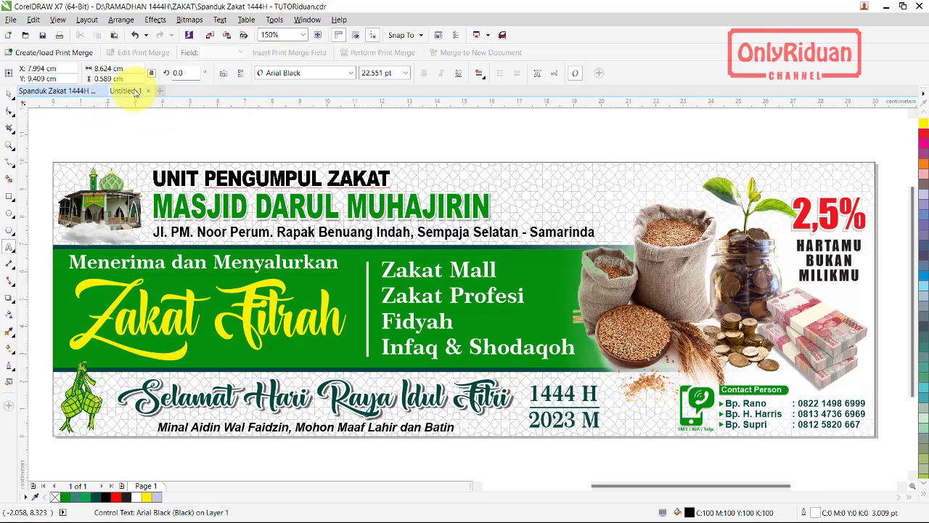
{"action": "left_click", "coordinate": [125, 91]}
{"action": "left_click", "coordinate": [396, 257]}
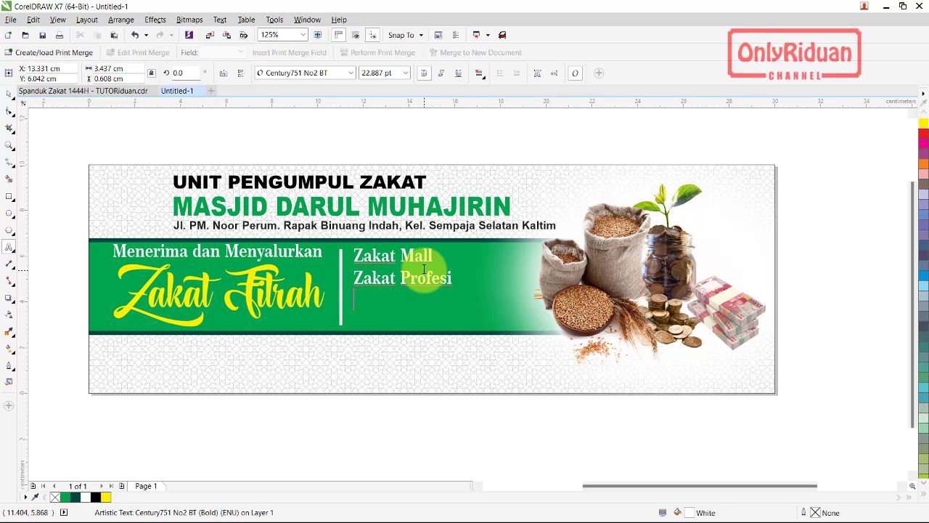
{"action": "key", "text": "Return"}
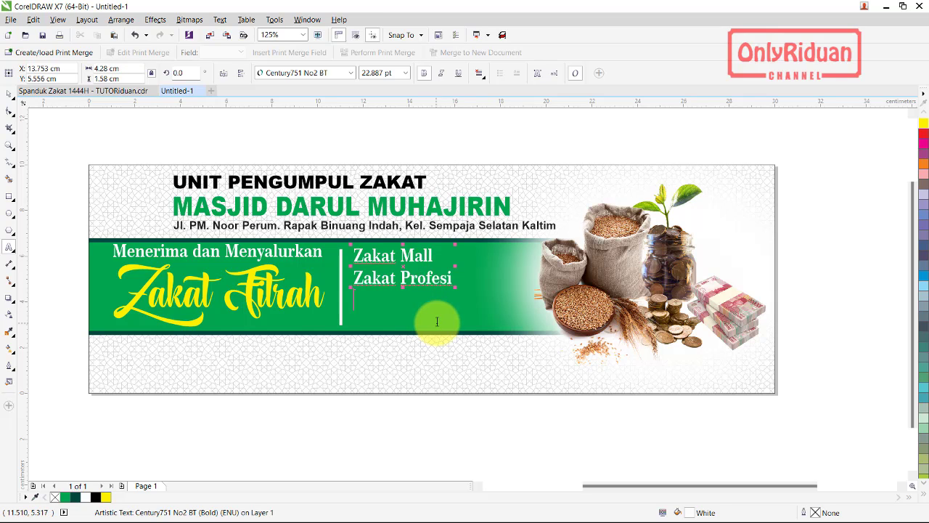
{"action": "key", "text": "ctrl+v"}
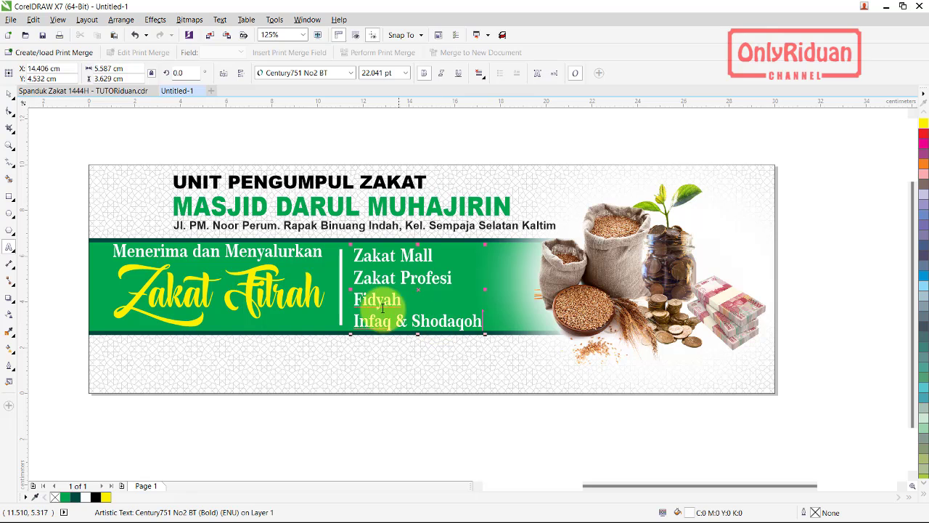
{"action": "left_click", "coordinate": [9, 112]}
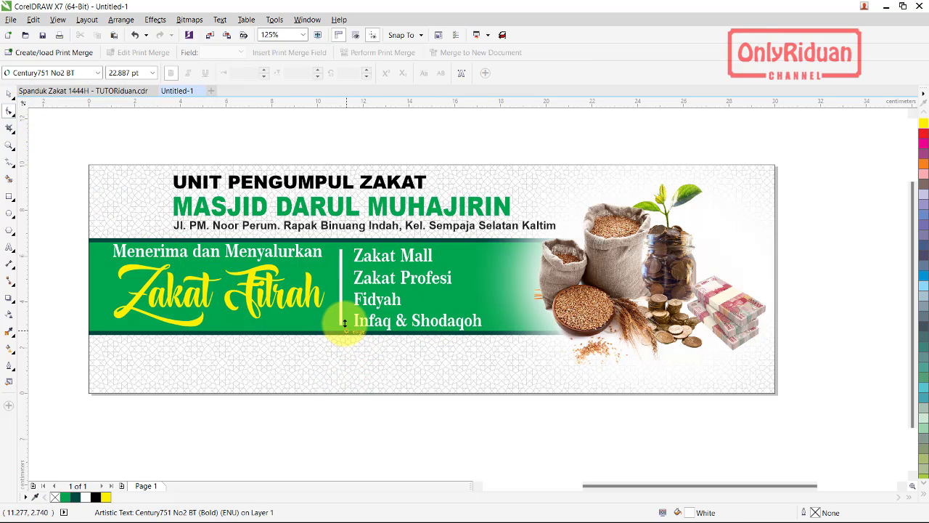
{"action": "left_click_drag", "start_coordinate": [350, 334], "coordinate": [345, 323]}
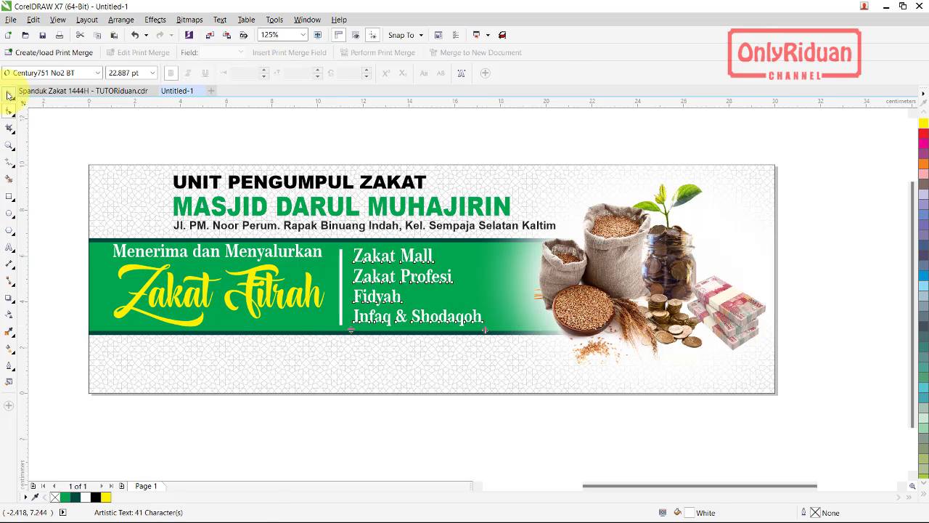
- Nudge the divider and list three steps to the right
{"action": "left_click", "coordinate": [9, 95]}
{"action": "mouse_move", "coordinate": [521, 421]}
{"action": "left_mouse_down"}
{"action": "mouse_move", "coordinate": [323, 259]}
{"action": "mouse_move", "coordinate": [324, 240]}
{"action": "left_mouse_up"}
{"action": "key", "text": "Right"}
{"action": "key", "text": "Right"}
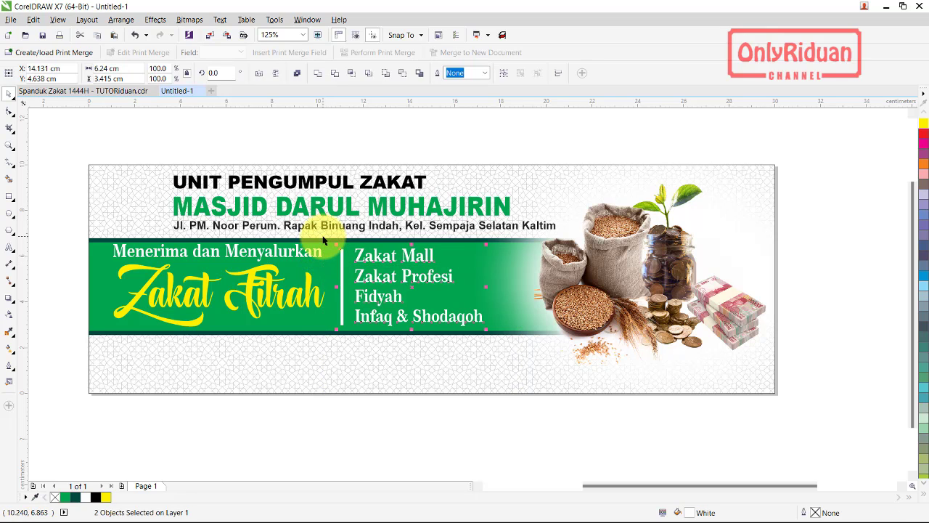
{"action": "key", "text": "Right"}
{"action": "key", "text": "Right"}
{"action": "key", "text": "Right"}
{"action": "key", "text": "Right"}
{"action": "key", "text": "Right"}
{"action": "key", "text": "Right"}
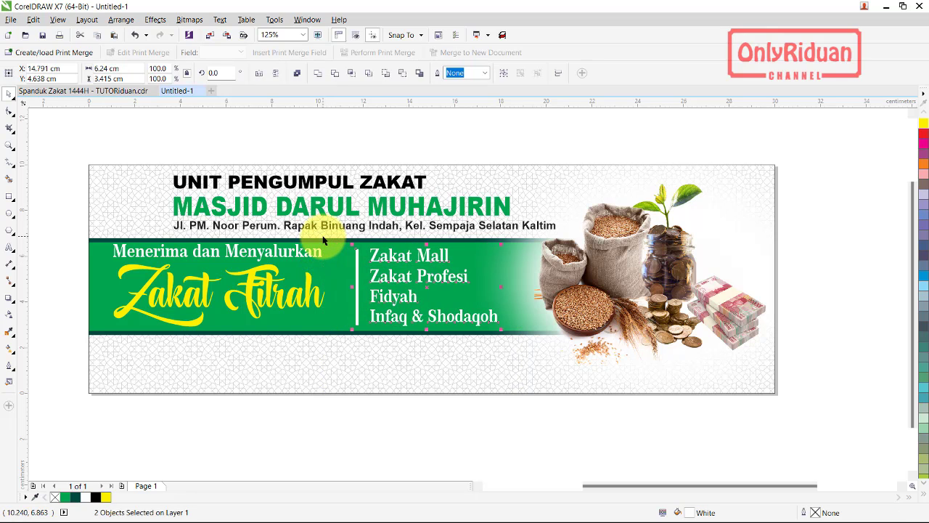
{"action": "key", "text": "Right"}
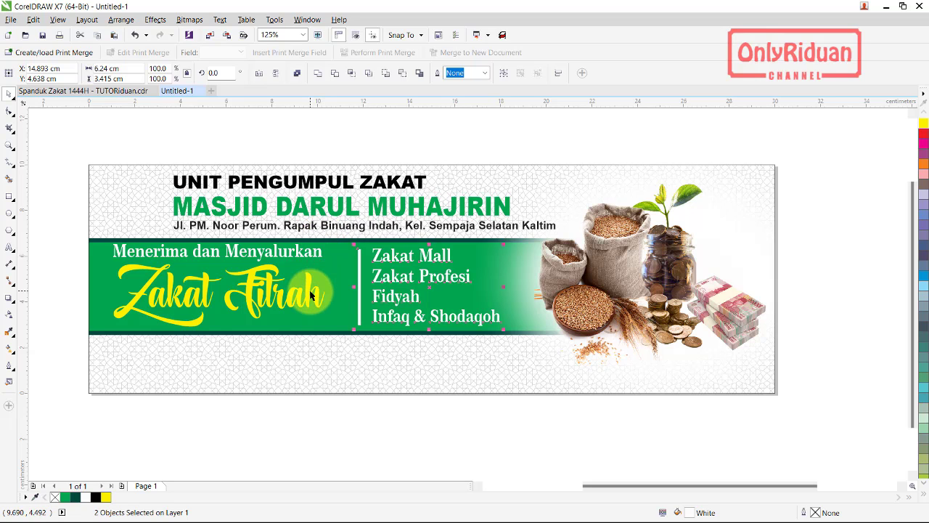
- Stretch the 'Zakat Fitrah' and 'Menerima dan Menyalurkan' headings and the list text wider
{"action": "left_click", "coordinate": [314, 291]}
{"action": "left_click", "coordinate": [313, 253], "text": "shift"}
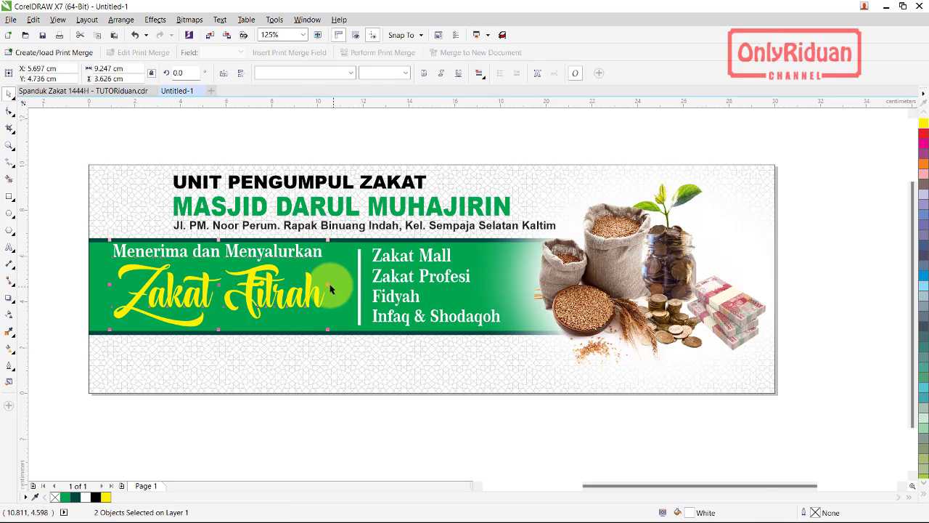
{"action": "left_click_drag", "start_coordinate": [329, 284], "coordinate": [349, 285]}
{"action": "left_click", "coordinate": [414, 315]}
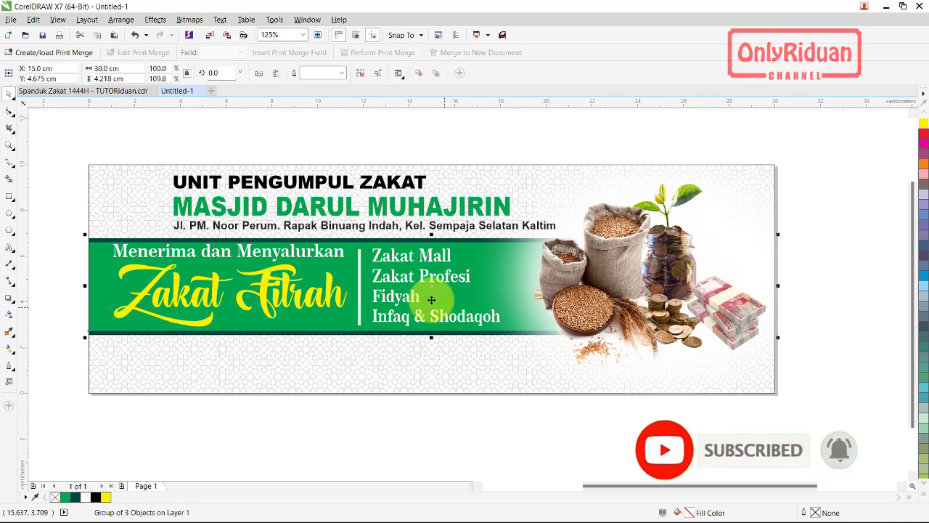
{"action": "left_click", "coordinate": [400, 277]}
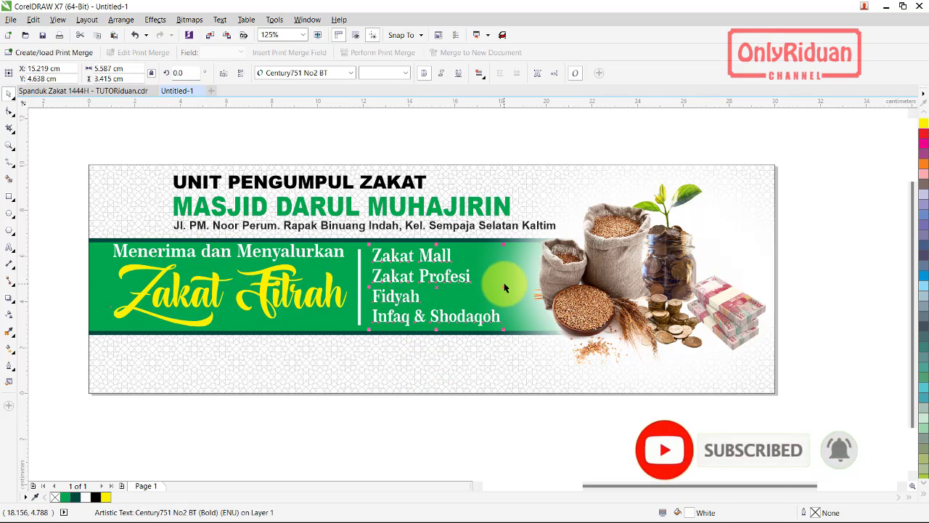
{"action": "left_click_drag", "start_coordinate": [500, 296], "coordinate": [521, 288]}
{"action": "left_click", "coordinate": [408, 426]}
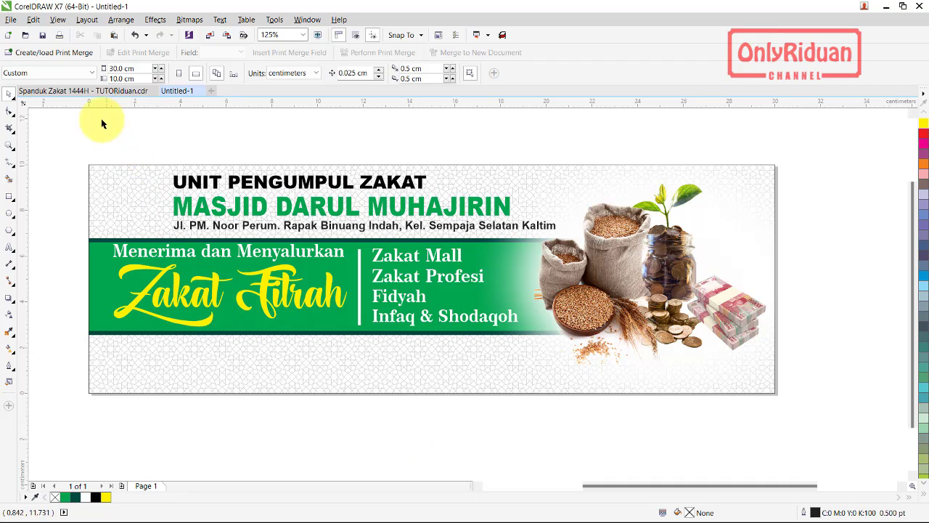
{"action": "left_click", "coordinate": [79, 91]}
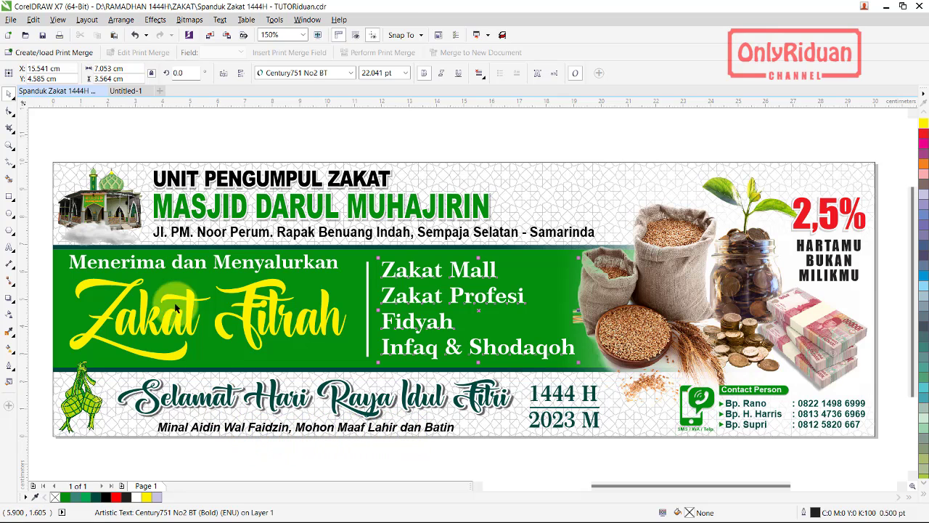
{"action": "left_click", "coordinate": [200, 398]}
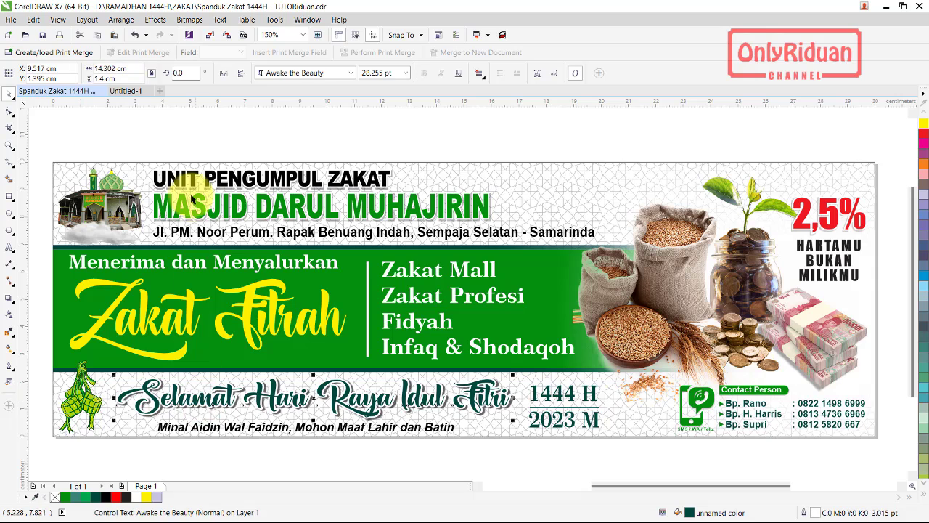
{"action": "left_click", "coordinate": [125, 91]}
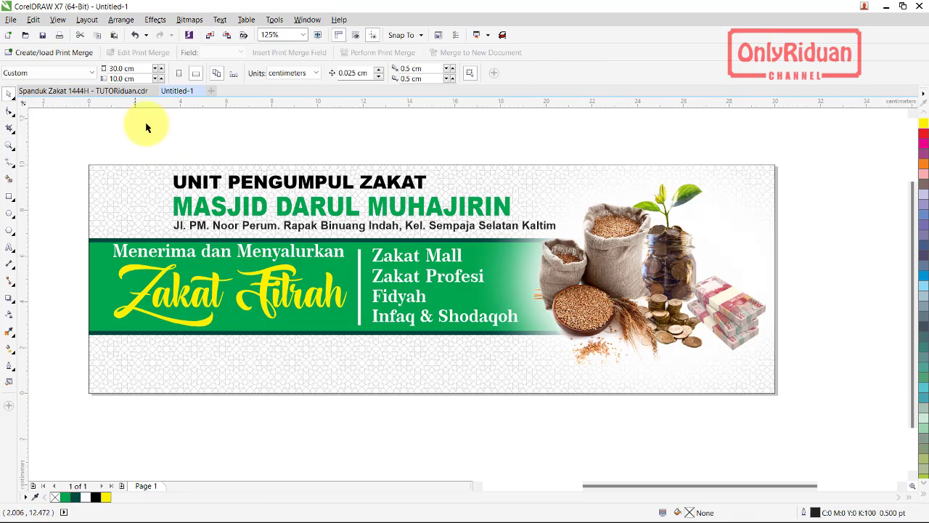
- Add the 'Selamat Hari Raya Idul Fitri' greeting in Awake the Beauty, enlarged to about 148%
{"action": "left_click", "coordinate": [12, 250]}
{"action": "left_click", "coordinate": [142, 359]}
{"action": "type", "text": "Selamat Hari Raya Idul Fitri"}
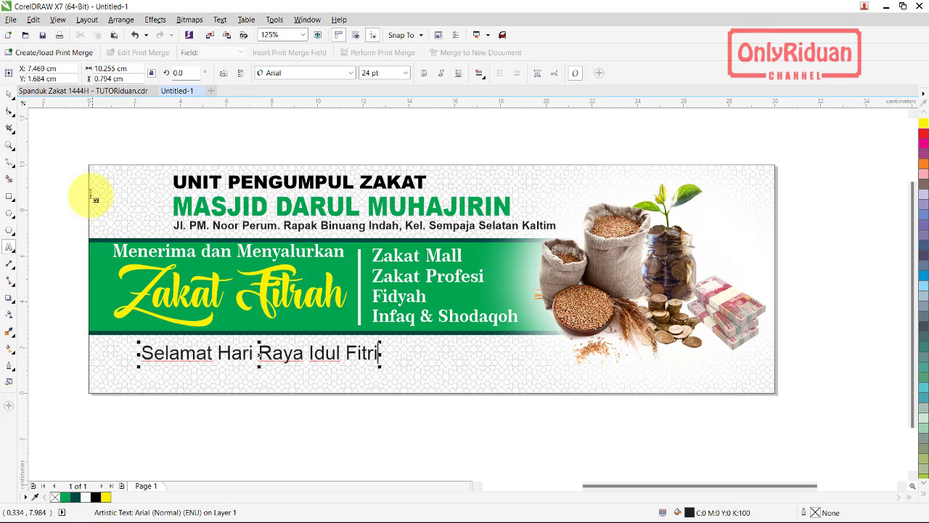
{"action": "left_click", "coordinate": [9, 94]}
{"action": "left_click", "coordinate": [351, 73]}
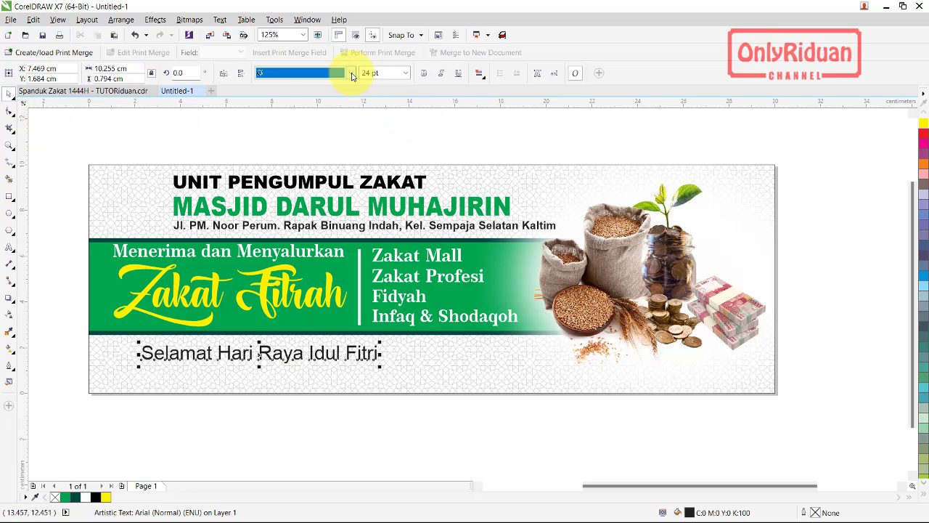
{"action": "left_click", "coordinate": [319, 93]}
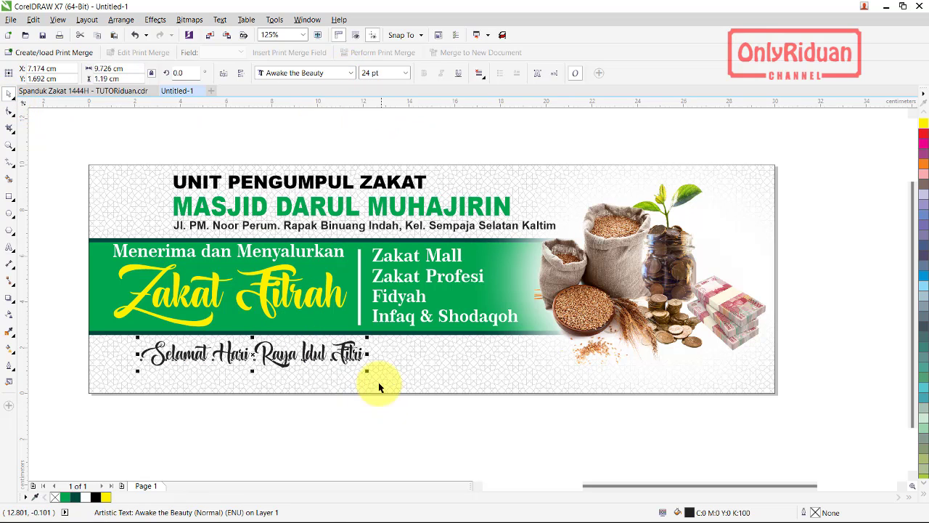
{"action": "left_click_drag", "start_coordinate": [368, 372], "coordinate": [482, 393]}
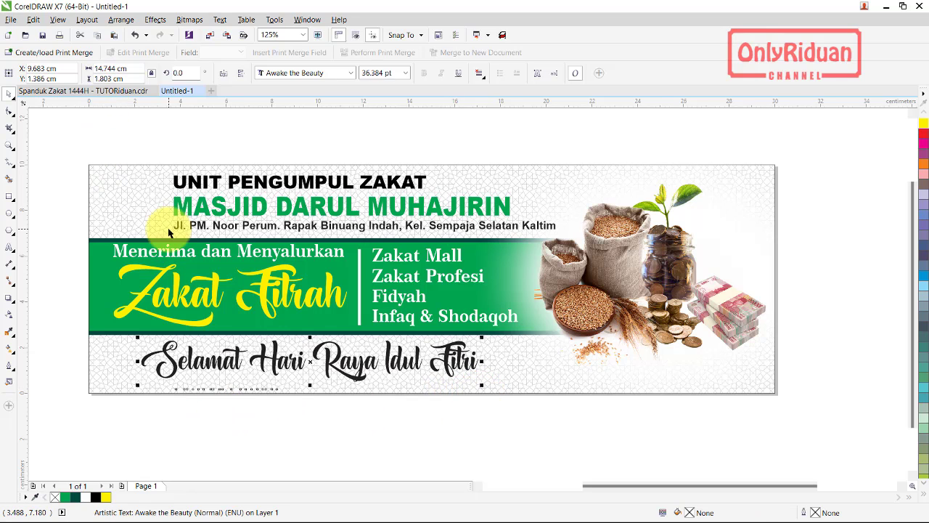
- Nudge the Minal Aidin line up-right and add '1444 H / 2023 M' right of the greeting
{"action": "left_click", "coordinate": [297, 386]}
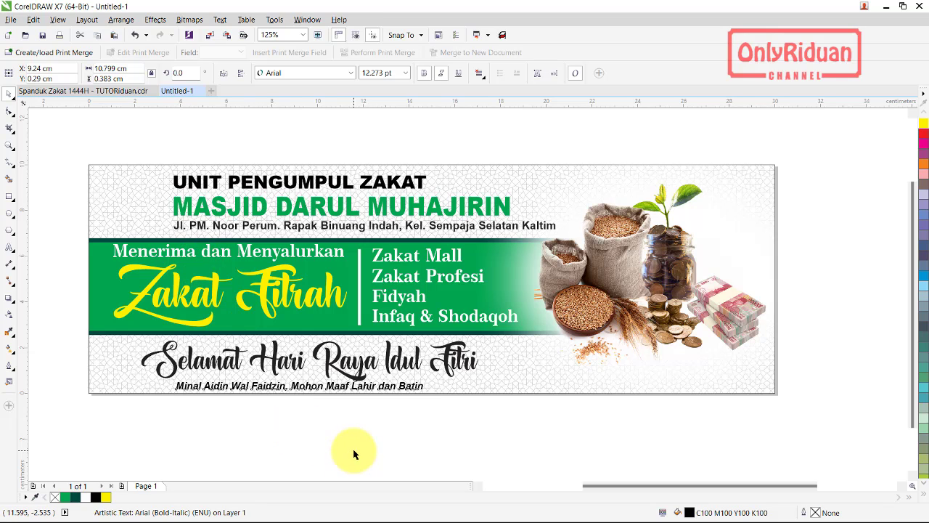
{"action": "key", "text": "Right"}
{"action": "key", "text": "Up"}
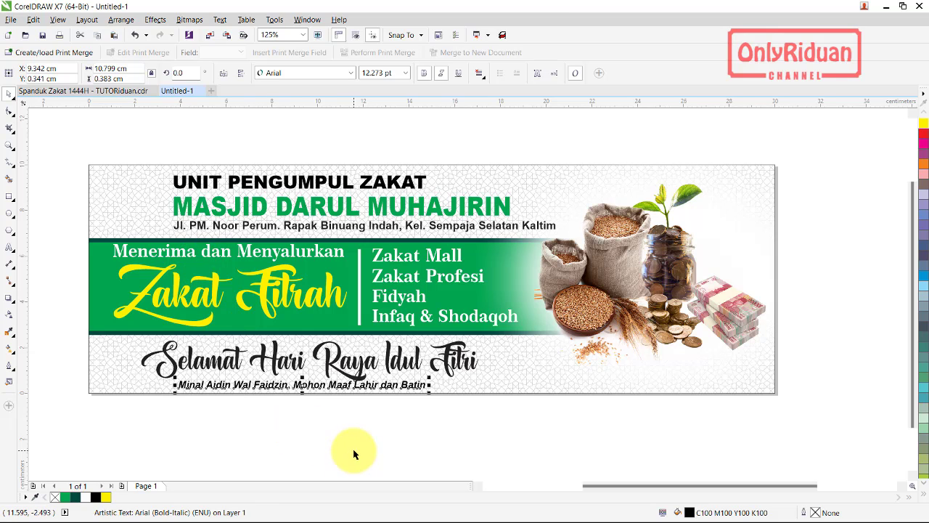
{"action": "left_click", "coordinate": [8, 247]}
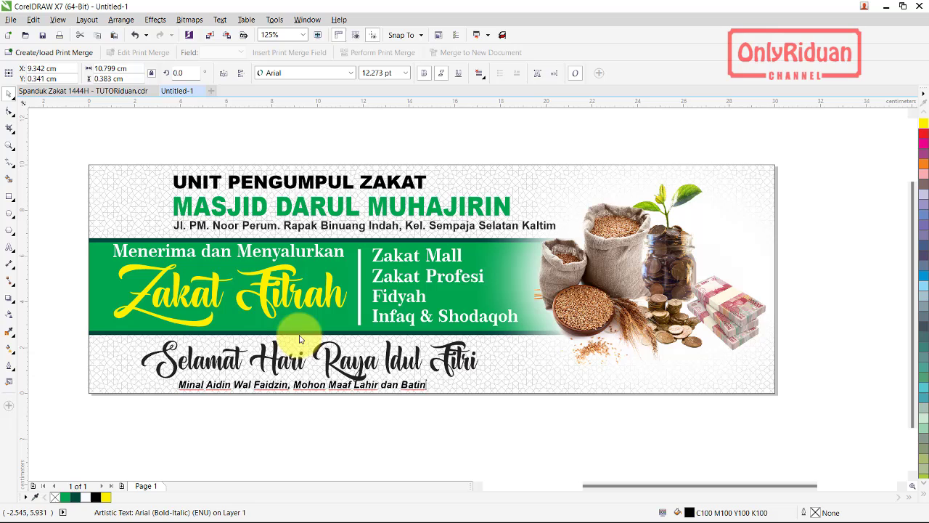
{"action": "left_click", "coordinate": [504, 356]}
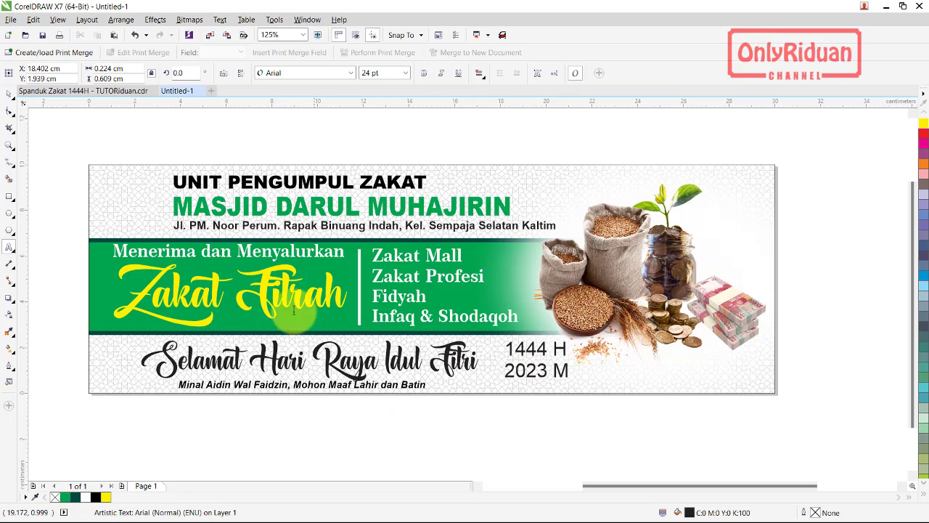
- Set '1444 H / 2023 M' in bold Century751 No2 BT, beside the greeting, shrunk to 22.755 pt
{"action": "key", "text": "Escape"}
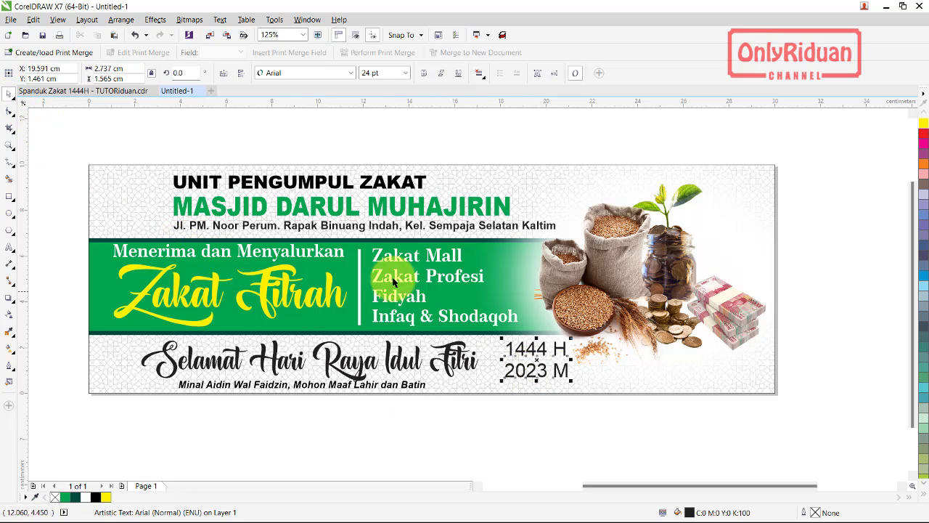
{"action": "left_click", "coordinate": [351, 73]}
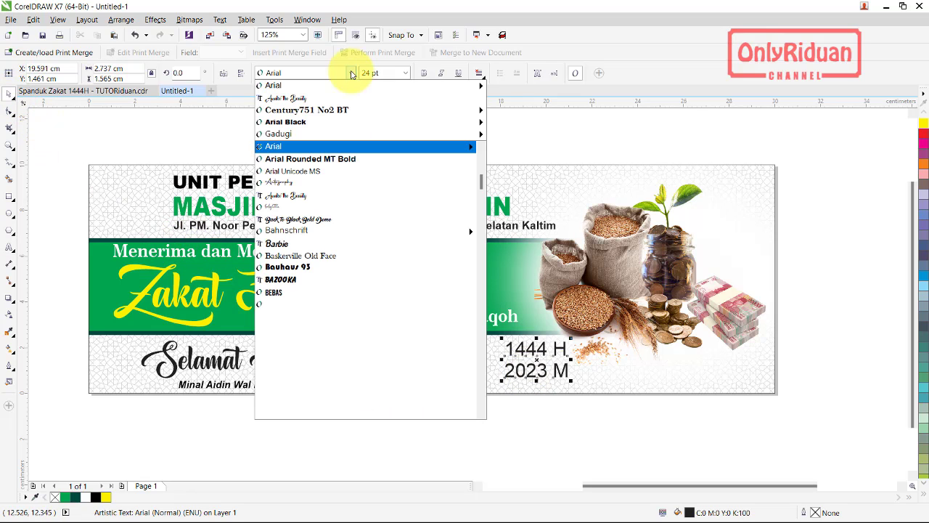
{"action": "left_click", "coordinate": [342, 111]}
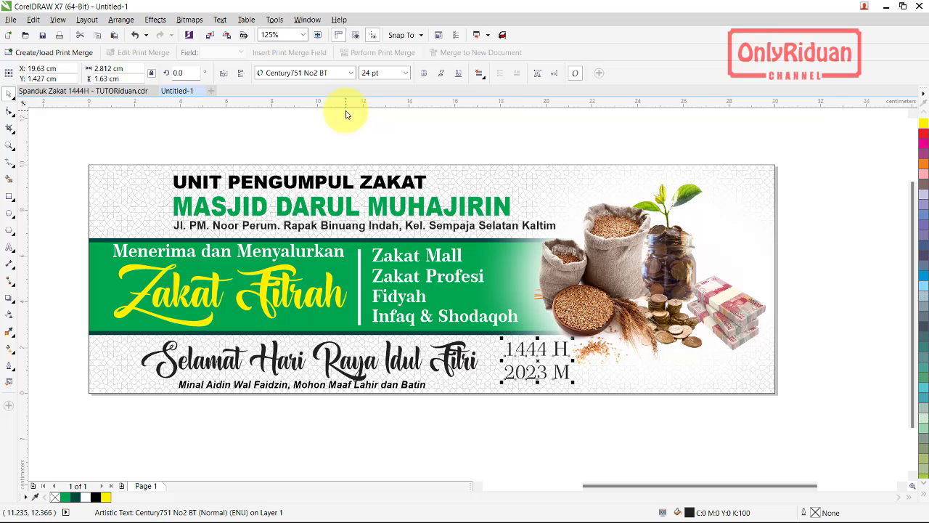
{"action": "left_click", "coordinate": [424, 74]}
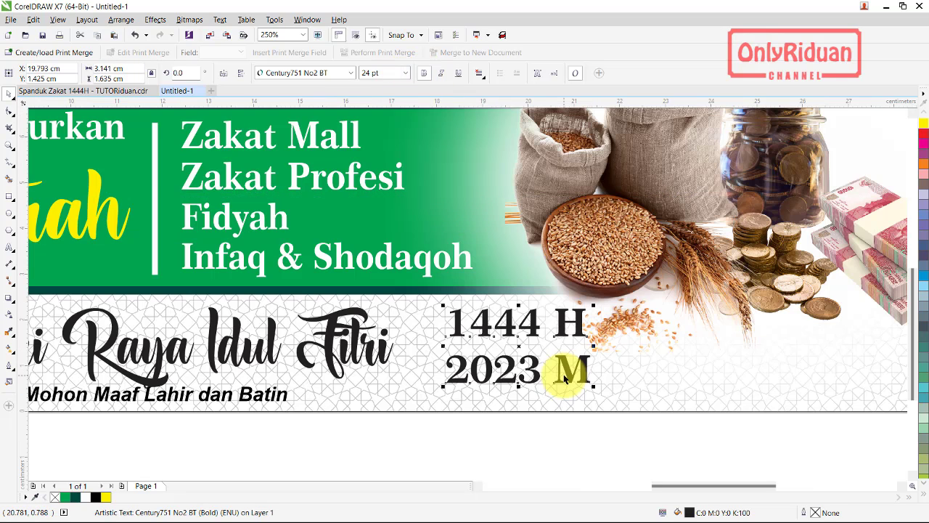
{"action": "scroll", "coordinate": [565, 379], "scroll_direction": "up", "scroll_amount": 1}
{"action": "left_click_drag", "start_coordinate": [519, 357], "coordinate": [497, 356]}
{"action": "left_click_drag", "start_coordinate": [571, 317], "coordinate": [567, 318]}
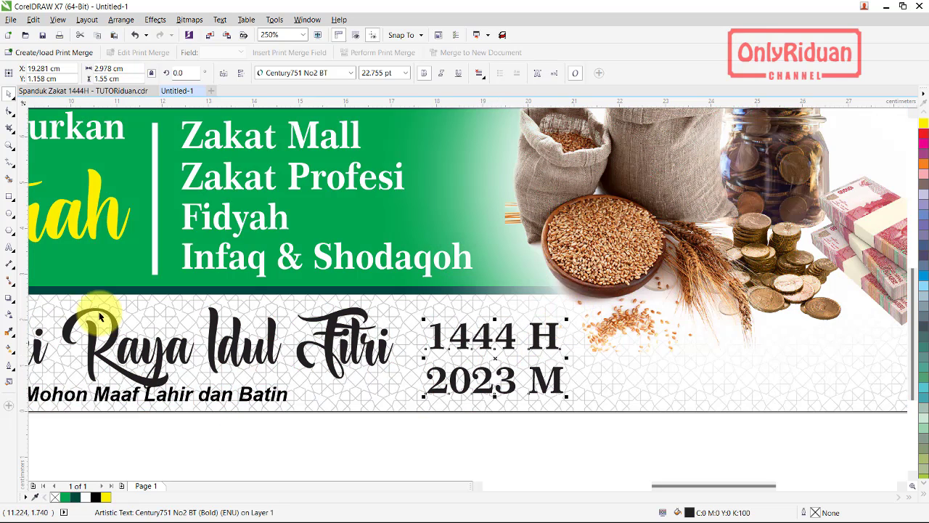
{"action": "left_click", "coordinate": [10, 198]}
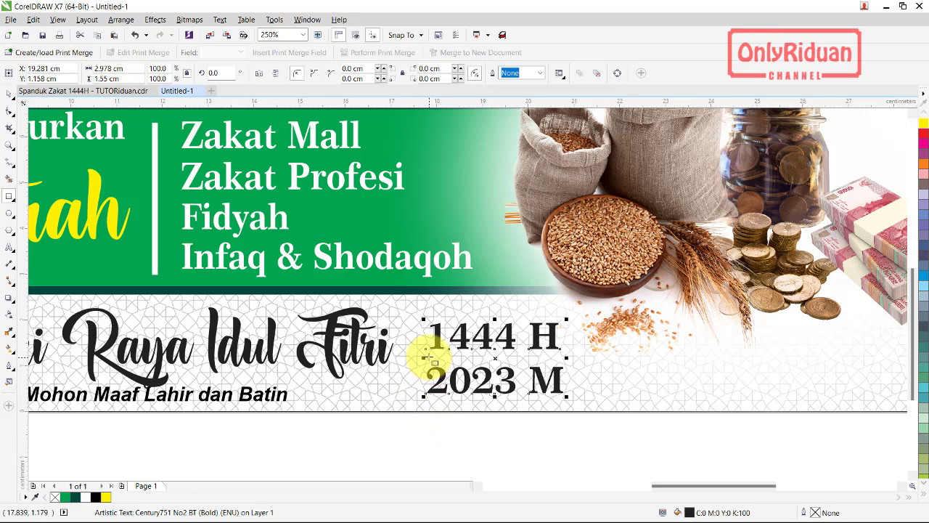
- Draw a thin outline-free rule between 1444 H and 2023 M
{"action": "left_click_drag", "start_coordinate": [429, 356], "coordinate": [563, 360]}
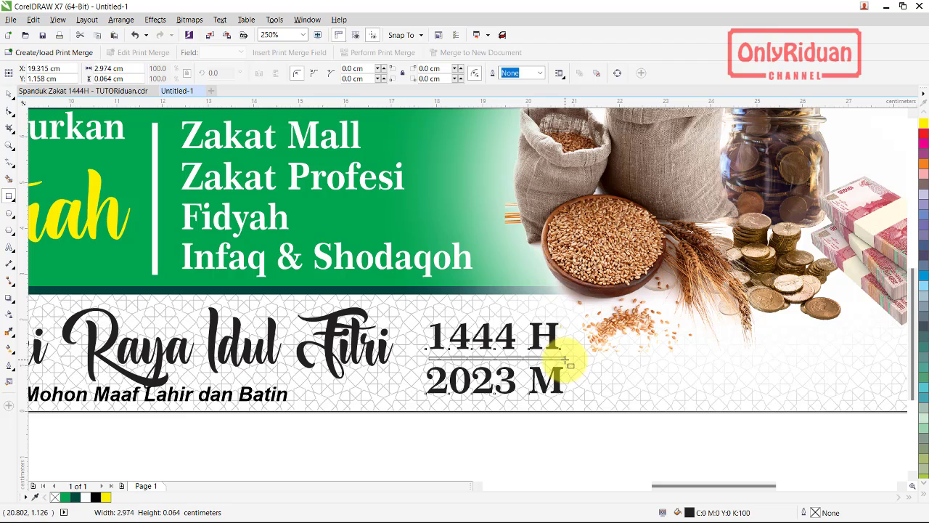
{"action": "left_click_drag", "start_coordinate": [568, 360], "coordinate": [568, 361]}
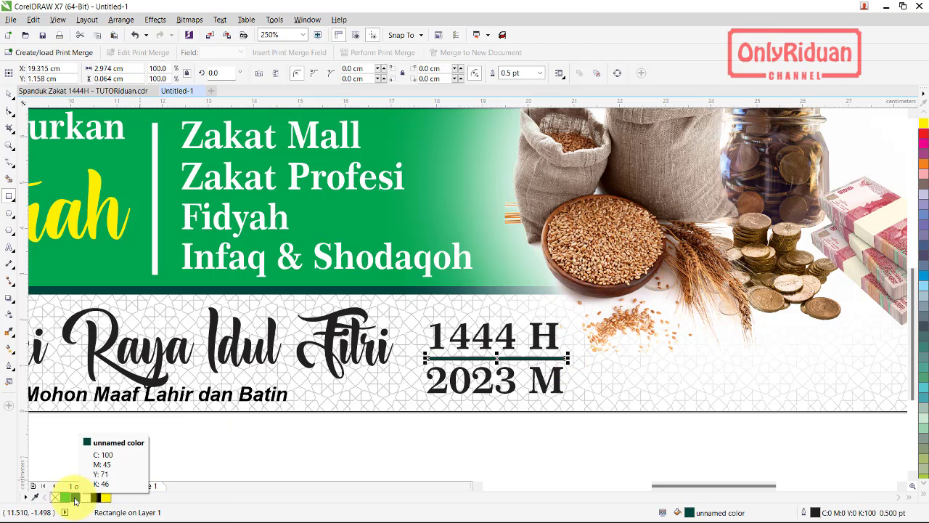
{"action": "right_click", "coordinate": [55, 497]}
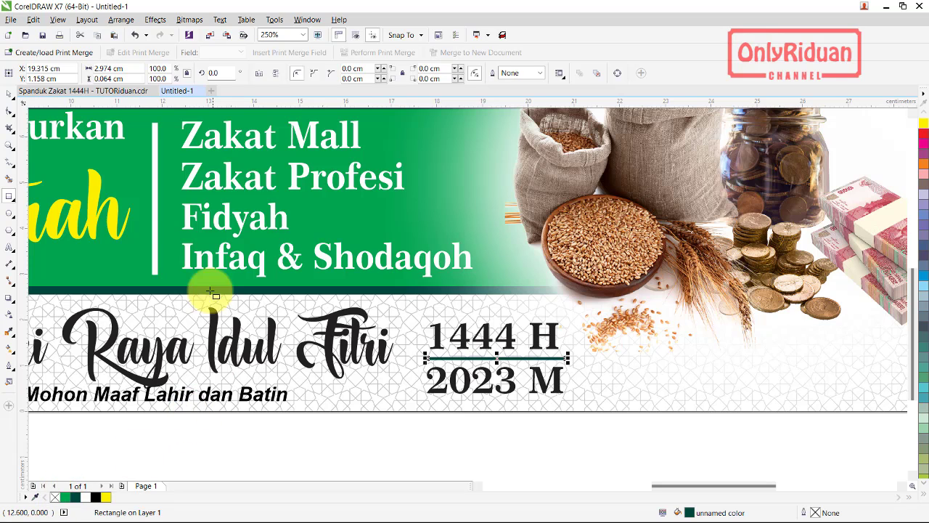
{"action": "left_click", "coordinate": [12, 95]}
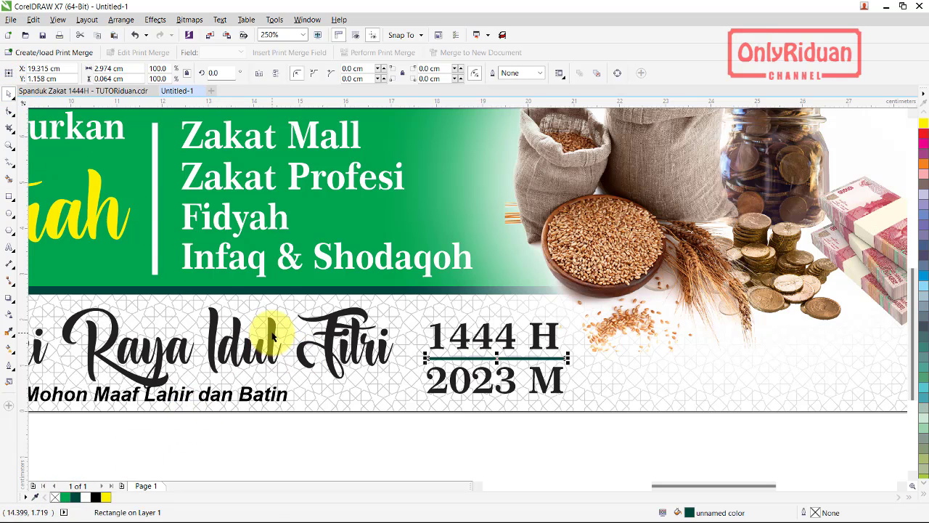
- Colour the Idul Fitri greeting and the year text dark teal
{"action": "left_click", "coordinate": [273, 336]}
{"action": "left_click", "coordinate": [74, 497]}
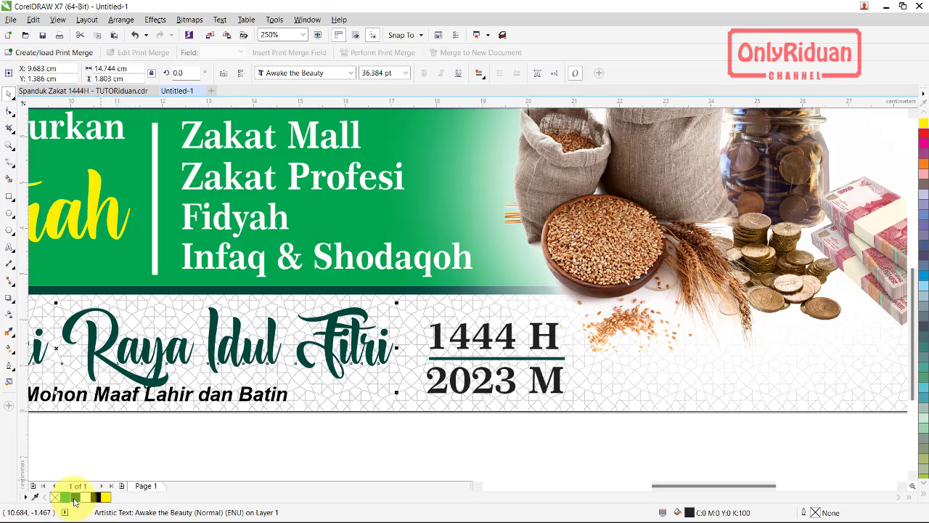
{"action": "left_click", "coordinate": [585, 445]}
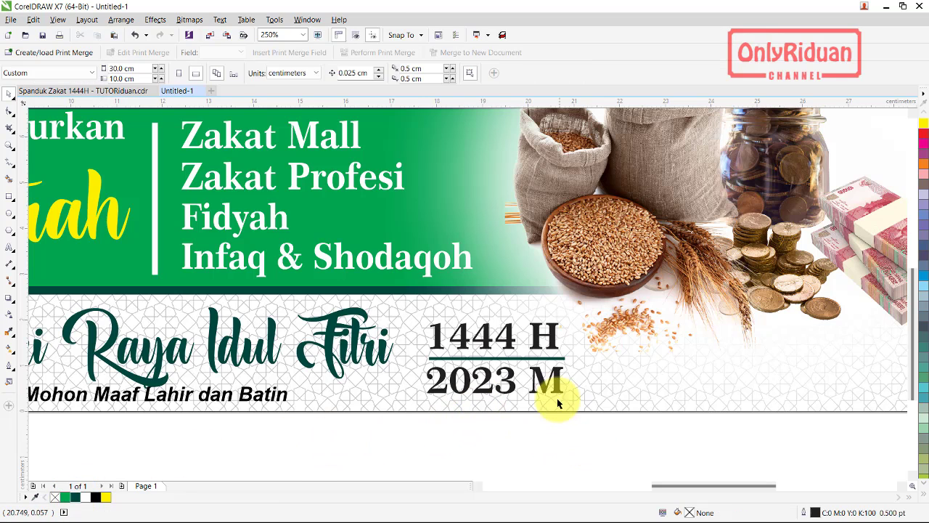
{"action": "left_click", "coordinate": [558, 385]}
{"action": "left_click", "coordinate": [74, 497]}
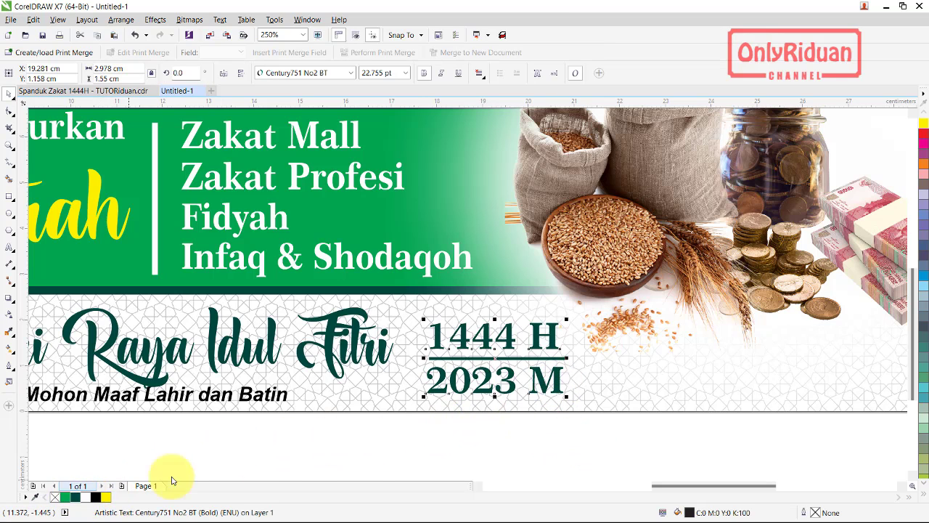
{"action": "left_click", "coordinate": [508, 427]}
{"action": "left_click_drag", "start_coordinate": [584, 436], "coordinate": [406, 290]}
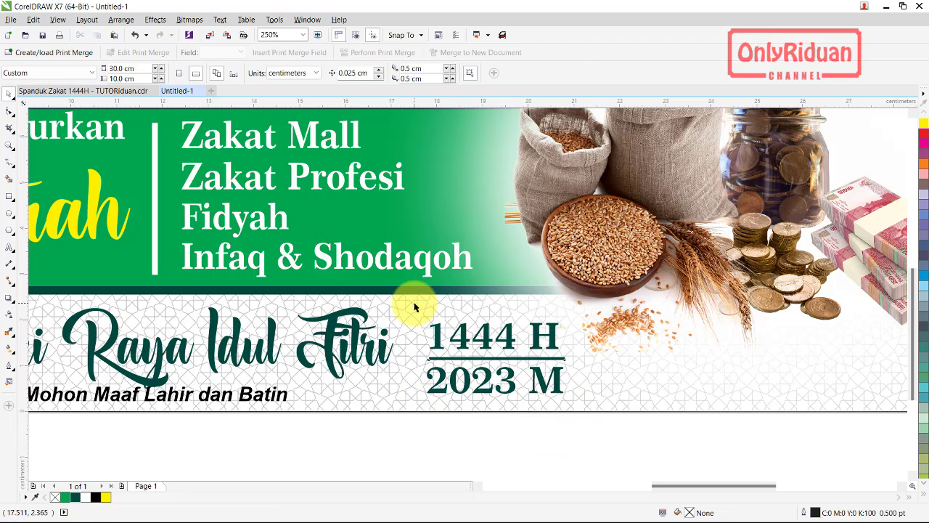
{"action": "scroll", "coordinate": [473, 307], "scroll_direction": "down", "scroll_amount": 2}
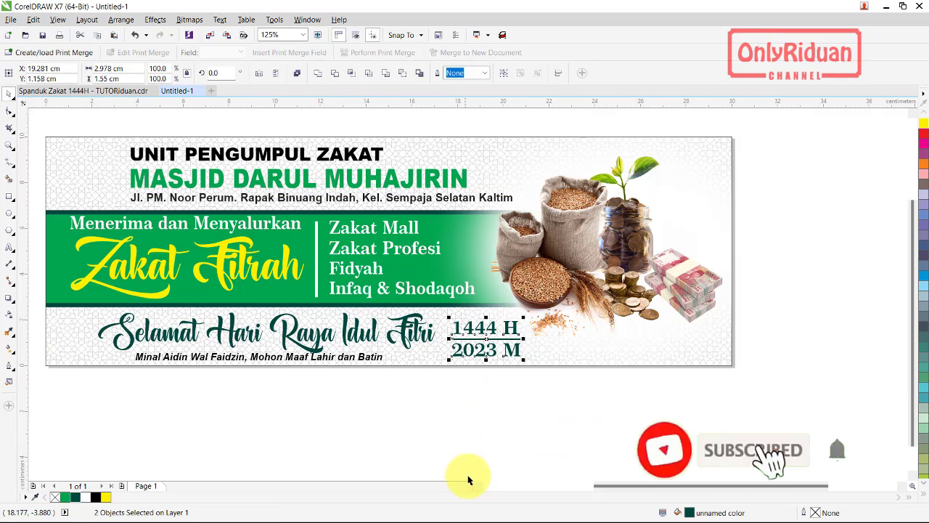
- Import the Ketupat image left of the greeting, then view the Spanduk Zakat 1444H reference
{"action": "scroll", "coordinate": [477, 490], "scroll_direction": "left", "scroll_amount": 2}
{"action": "left_click", "coordinate": [450, 436]}
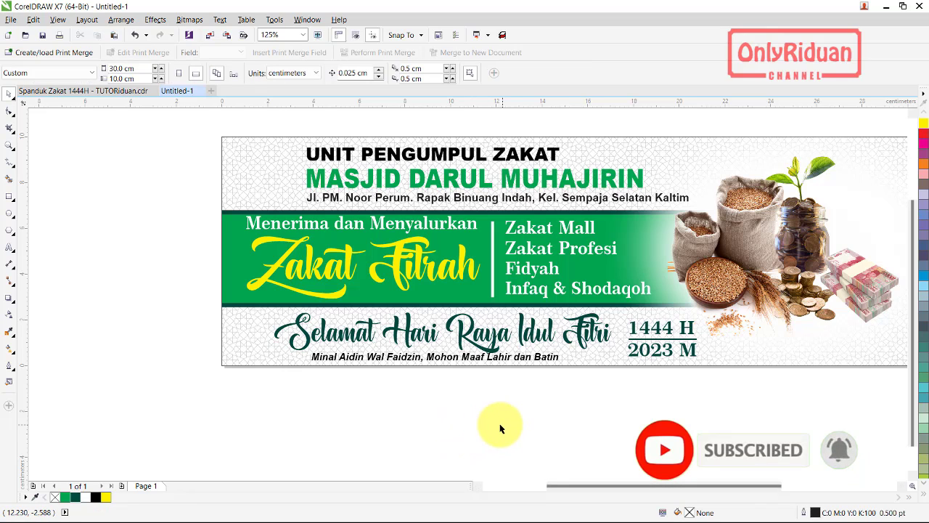
{"action": "left_click", "coordinate": [11, 19]}
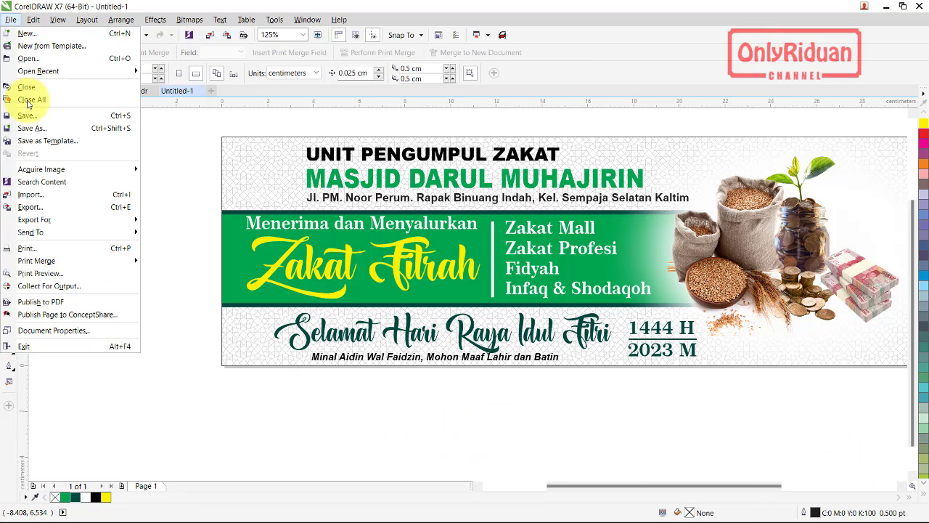
{"action": "left_click", "coordinate": [43, 196]}
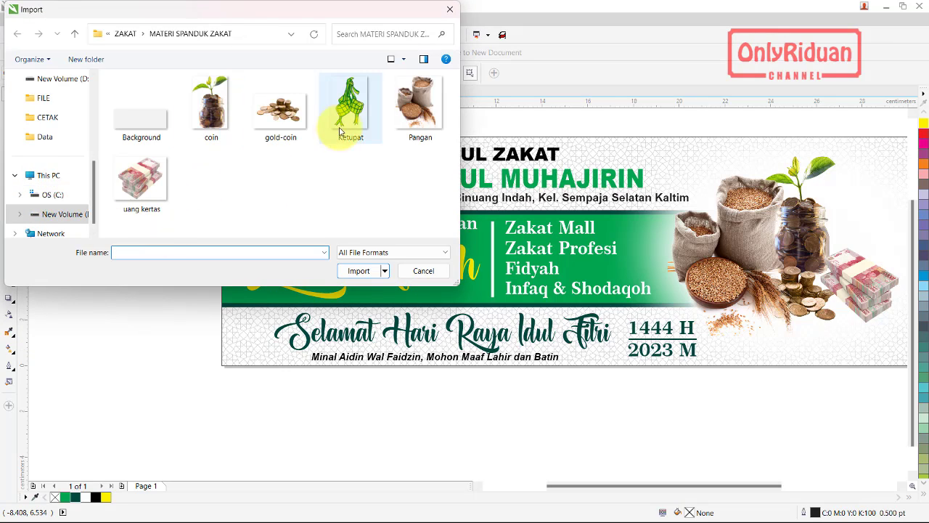
{"action": "left_click", "coordinate": [348, 104]}
{"action": "left_click", "coordinate": [355, 271]}
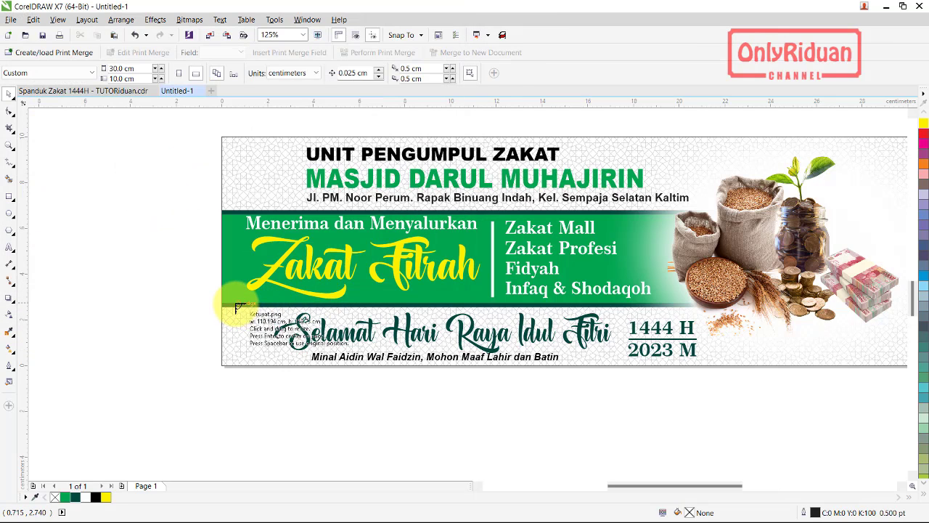
{"action": "left_click_drag", "start_coordinate": [233, 303], "coordinate": [294, 358]}
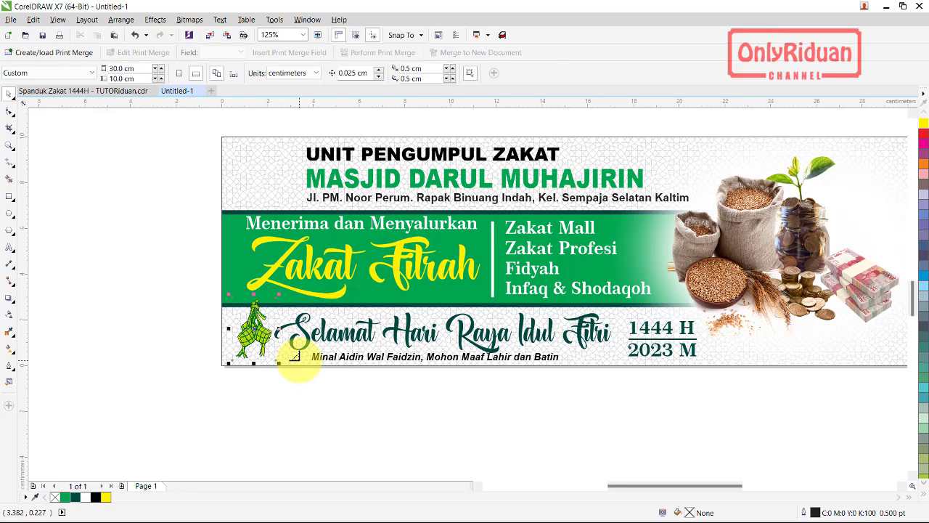
{"action": "key", "text": "Left"}
{"action": "key", "text": "Left"}
{"action": "key", "text": "Left"}
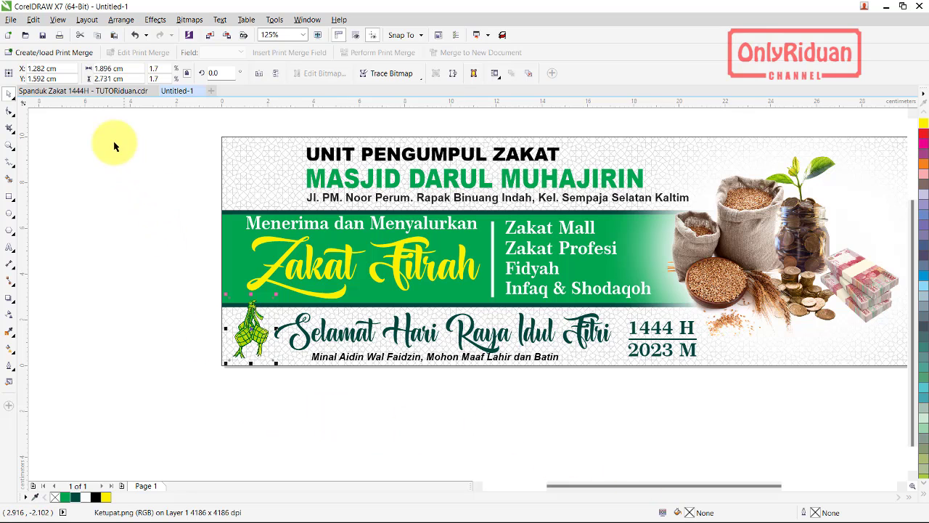
{"action": "left_click", "coordinate": [93, 91]}
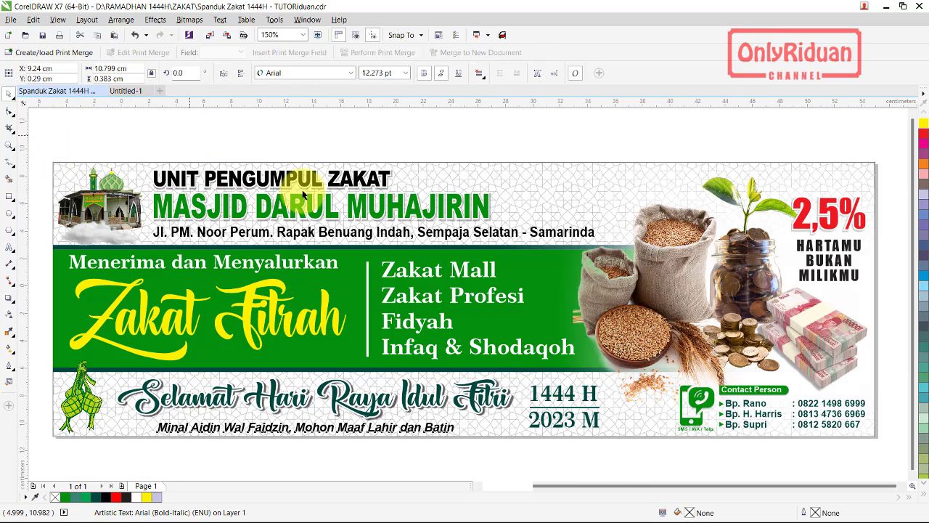
- Copy the Contact Person group from Spanduk Zakat to the lower right of Untitled-1
{"action": "scroll", "coordinate": [186, 145], "scroll_direction": "down", "scroll_amount": 2}
{"action": "scroll", "coordinate": [484, 274], "scroll_direction": "up", "scroll_amount": 1}
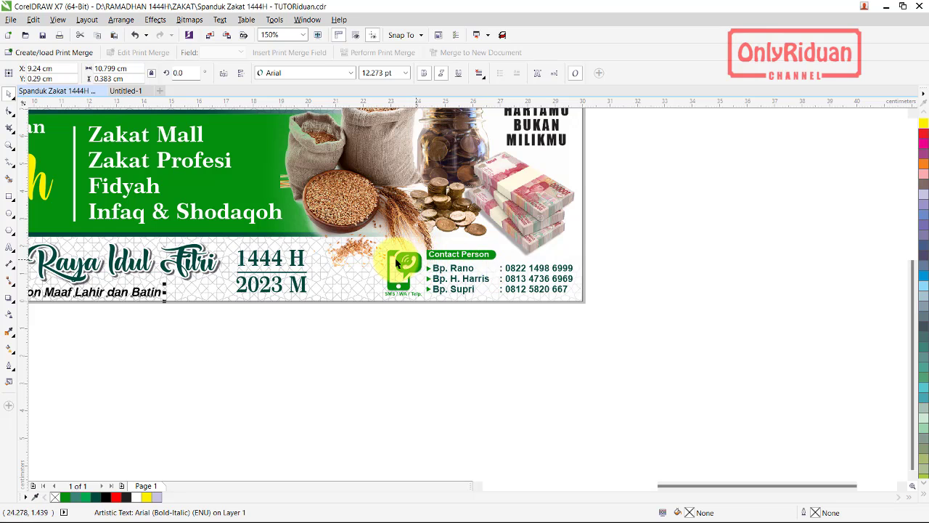
{"action": "scroll", "coordinate": [422, 283], "scroll_direction": "up", "scroll_amount": 1}
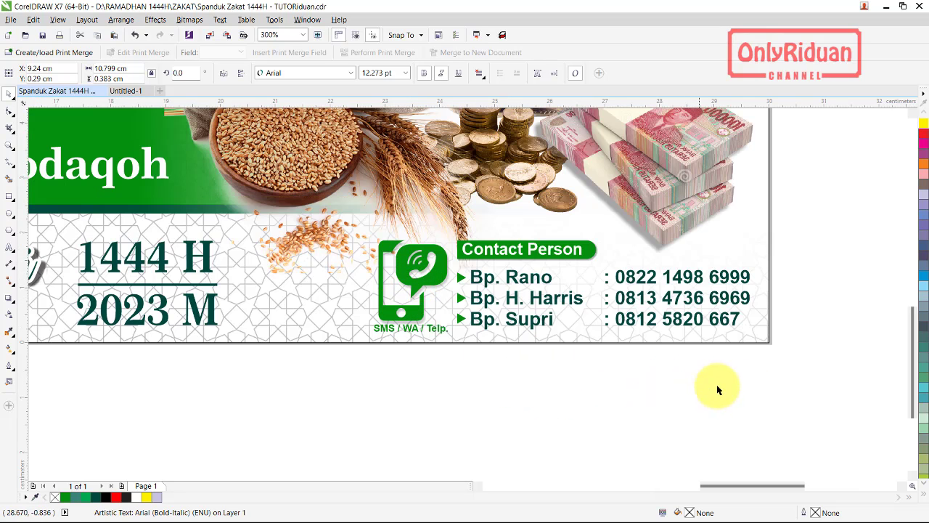
{"action": "left_click_drag", "start_coordinate": [805, 376], "coordinate": [350, 230]}
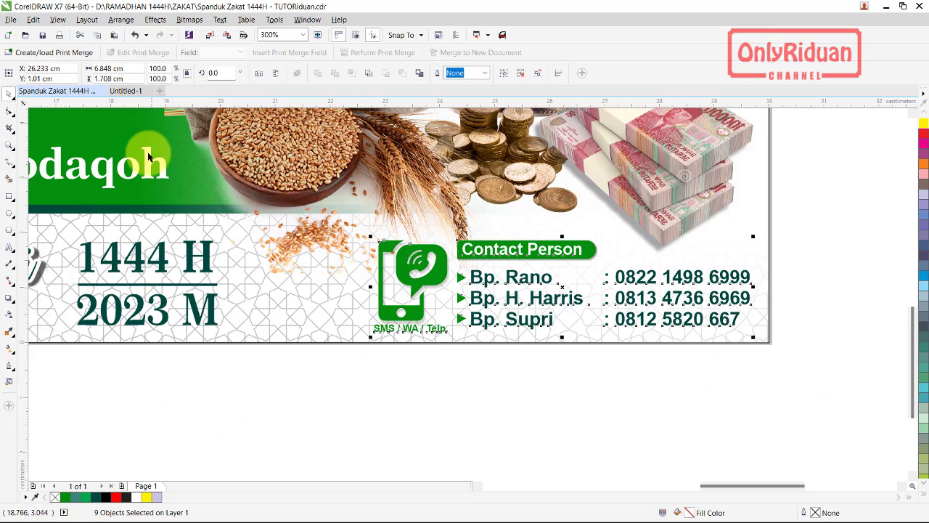
{"action": "left_click", "coordinate": [126, 90]}
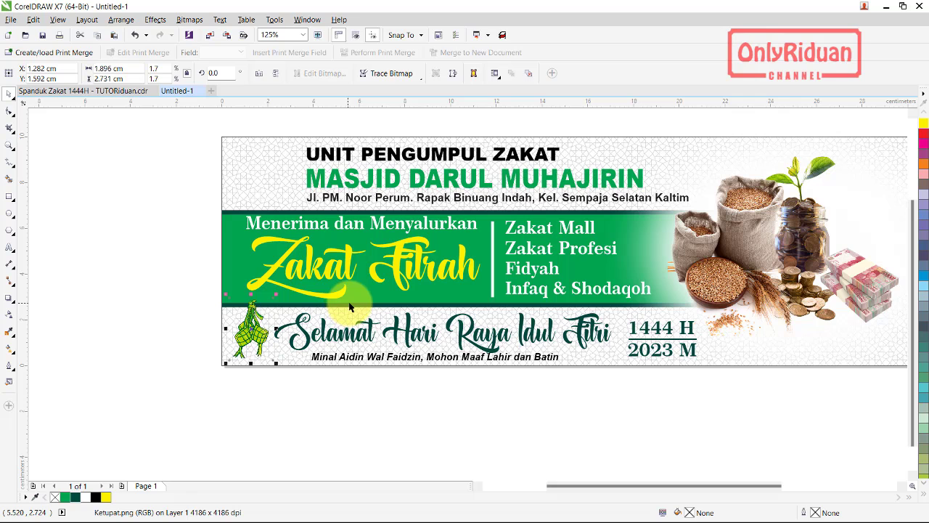
{"action": "key", "text": "ctrl+v"}
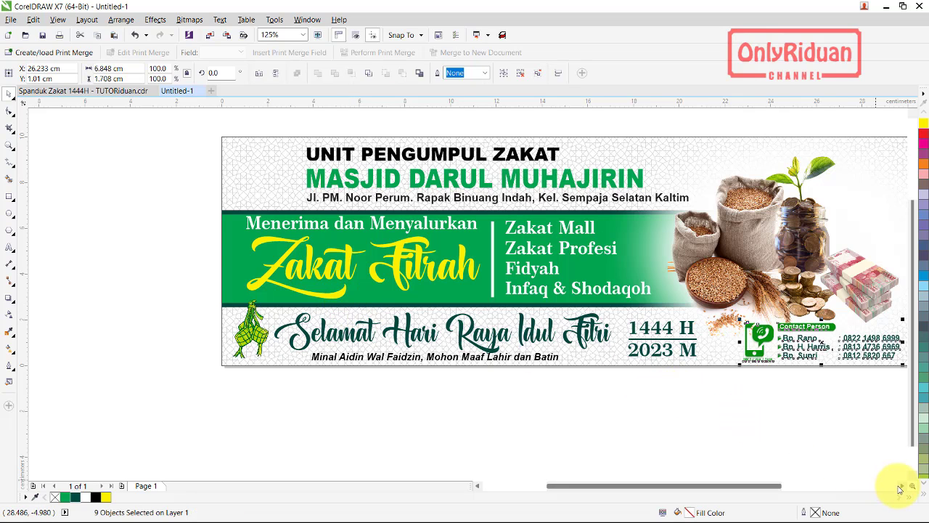
{"action": "left_click", "coordinate": [904, 486]}
{"action": "left_click", "coordinate": [789, 325]}
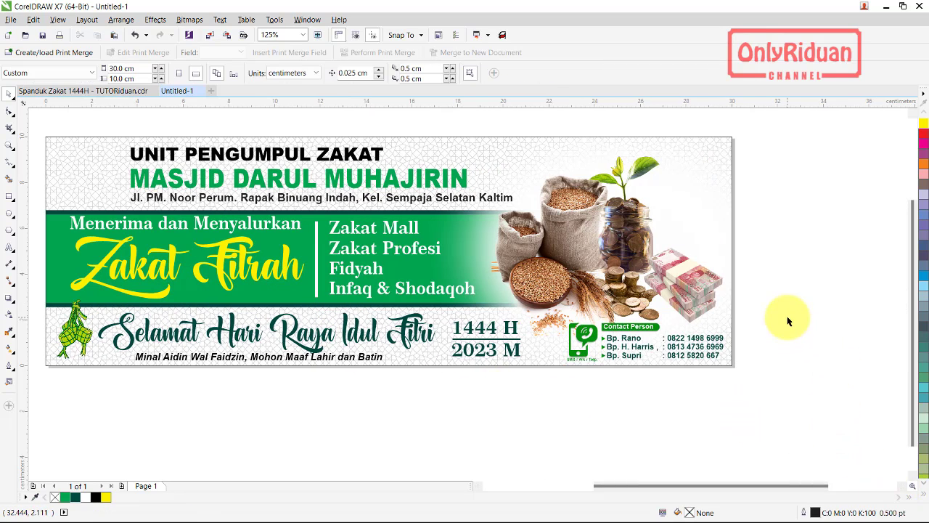
- Copy the red '2,5%' and 'HARTAMU BUKAN MILIKMU' texts from Spanduk Zakat to Untitled-1's top right
{"action": "left_click", "coordinate": [113, 91]}
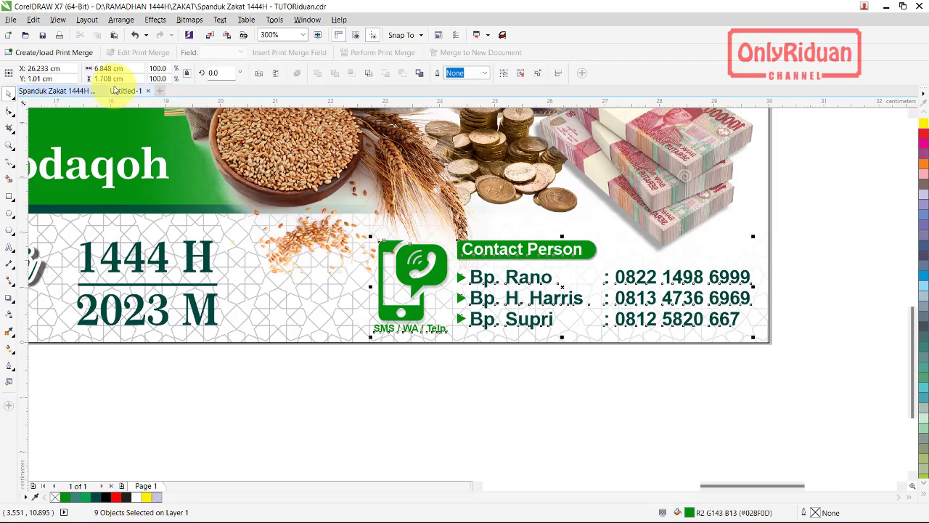
{"action": "left_click", "coordinate": [916, 111]}
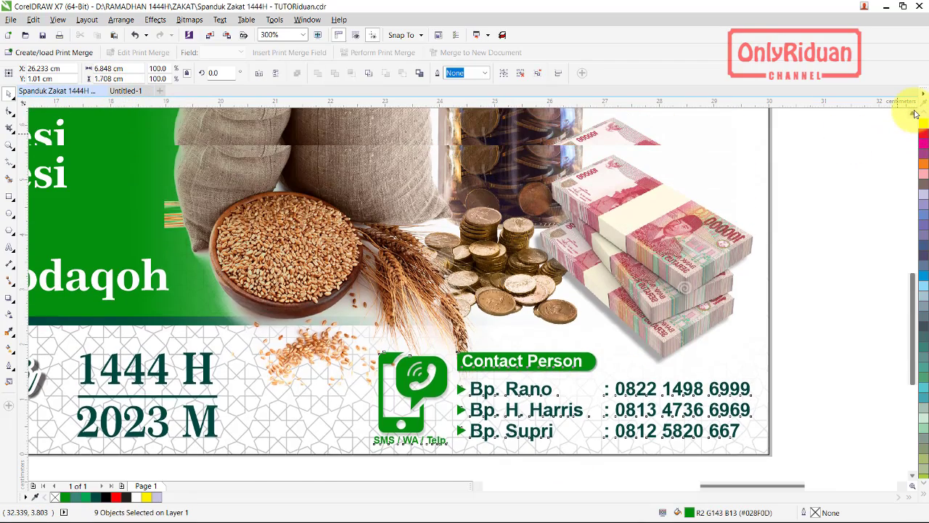
{"action": "left_click", "coordinate": [915, 114]}
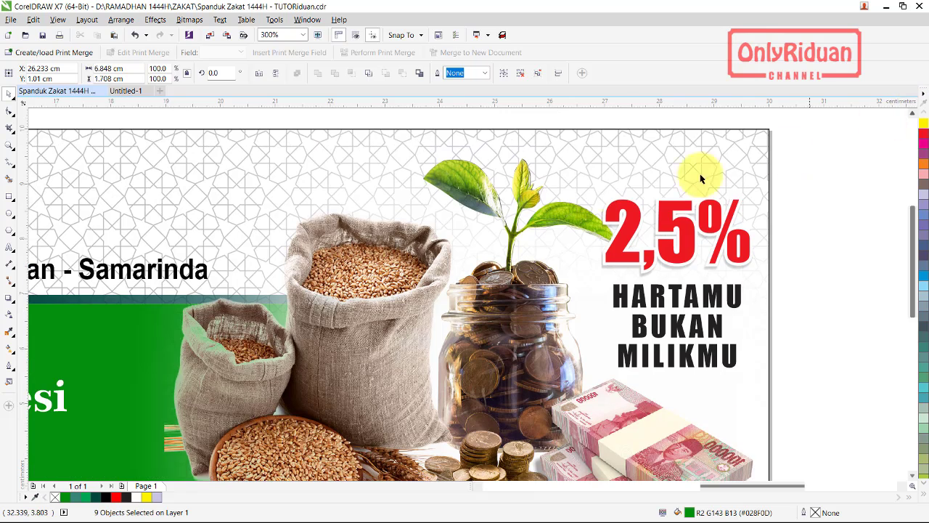
{"action": "left_click_drag", "start_coordinate": [808, 393], "coordinate": [595, 190]}
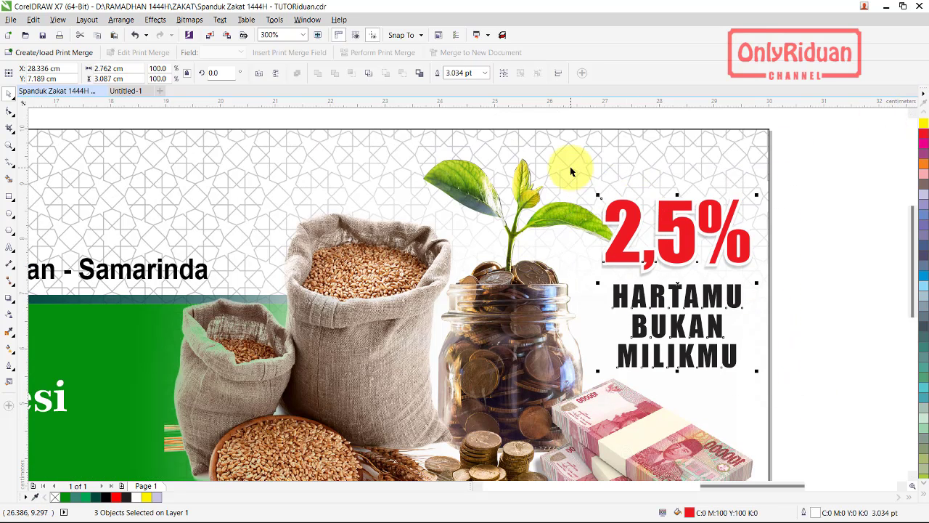
{"action": "mouse_move", "coordinate": [126, 91]}
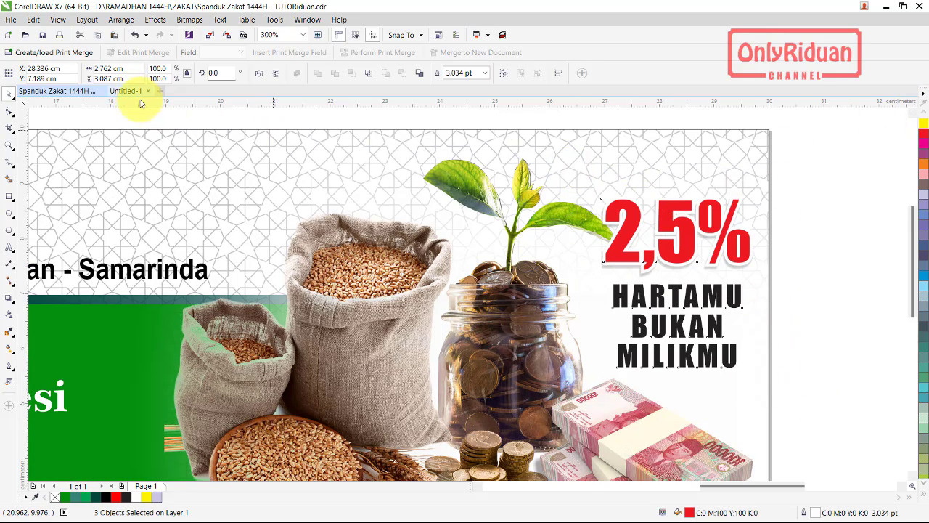
{"action": "left_click", "coordinate": [141, 99]}
{"action": "key", "text": "ctrl+v"}
{"action": "left_click", "coordinate": [771, 216]}
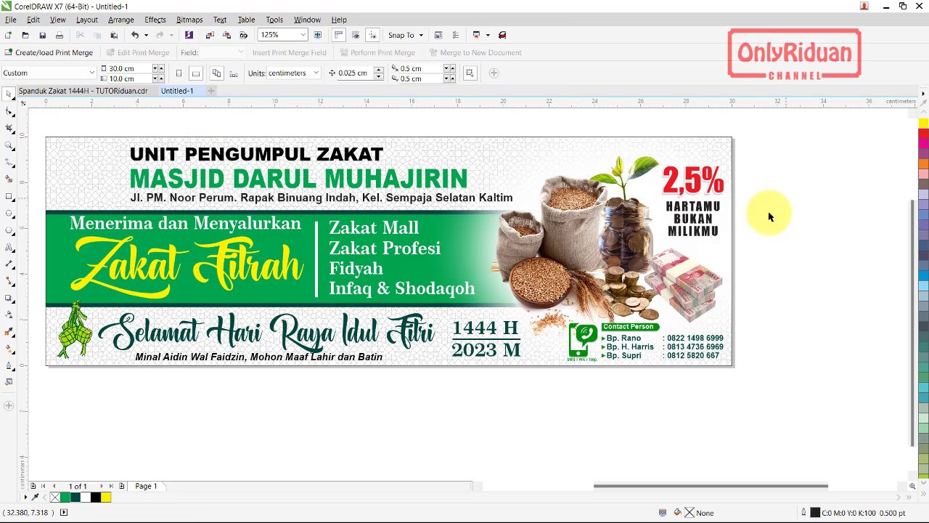
{"action": "scroll", "coordinate": [477, 487], "scroll_direction": "left", "scroll_amount": 1}
{"action": "scroll", "coordinate": [477, 487], "scroll_direction": "left", "scroll_amount": 1}
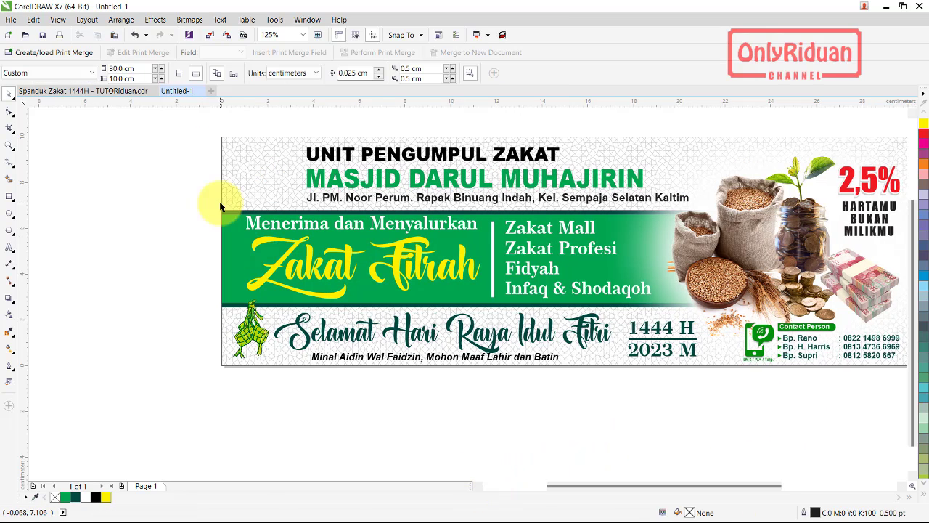
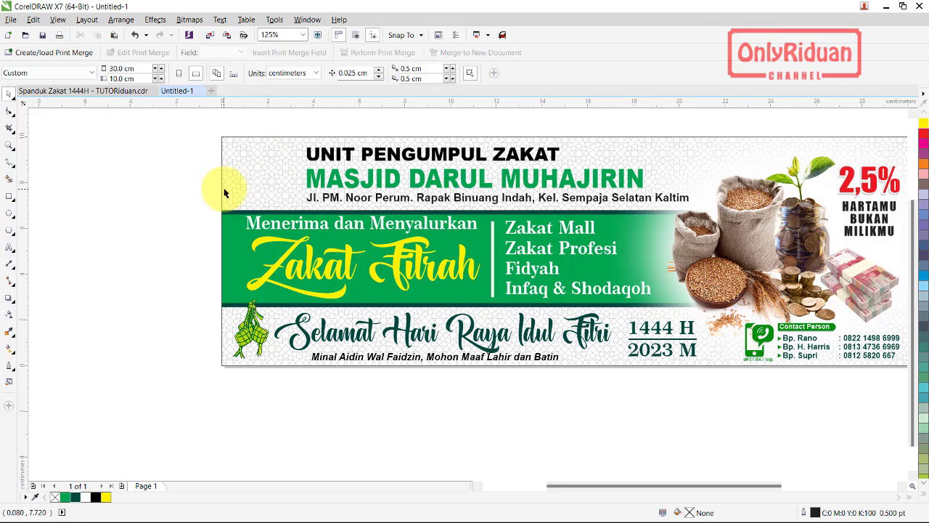
- Copy the mosque image from the Spanduk Zakat design and paste it into Untitled-1
{"action": "left_click", "coordinate": [94, 90]}
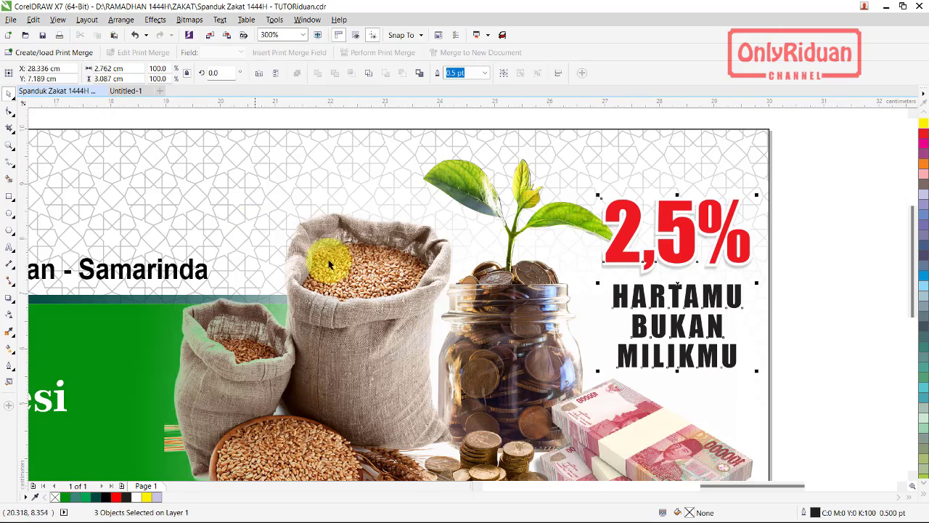
{"action": "scroll", "coordinate": [479, 486], "scroll_direction": "left", "scroll_amount": 2}
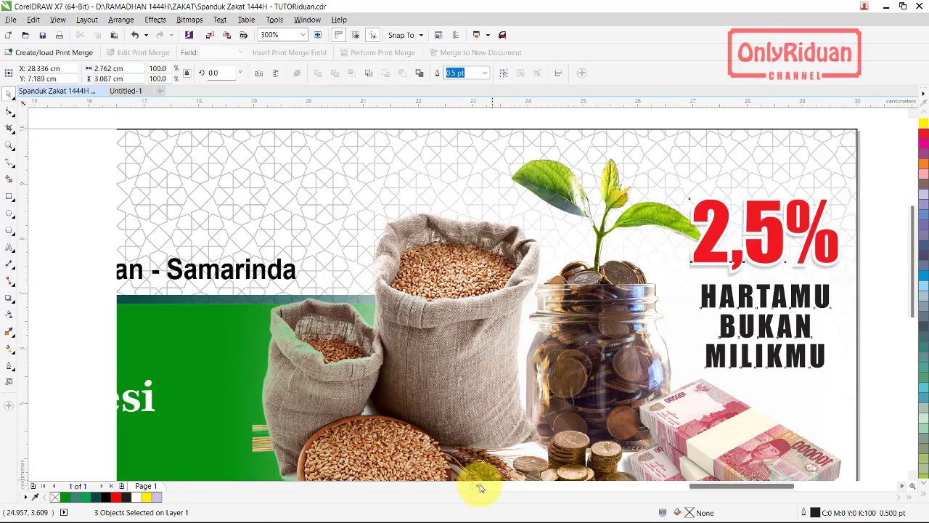
{"action": "scroll", "coordinate": [479, 486], "scroll_direction": "left", "scroll_amount": 2}
{"action": "scroll", "coordinate": [479, 485], "scroll_direction": "left", "scroll_amount": 2}
{"action": "left_click", "coordinate": [479, 486]}
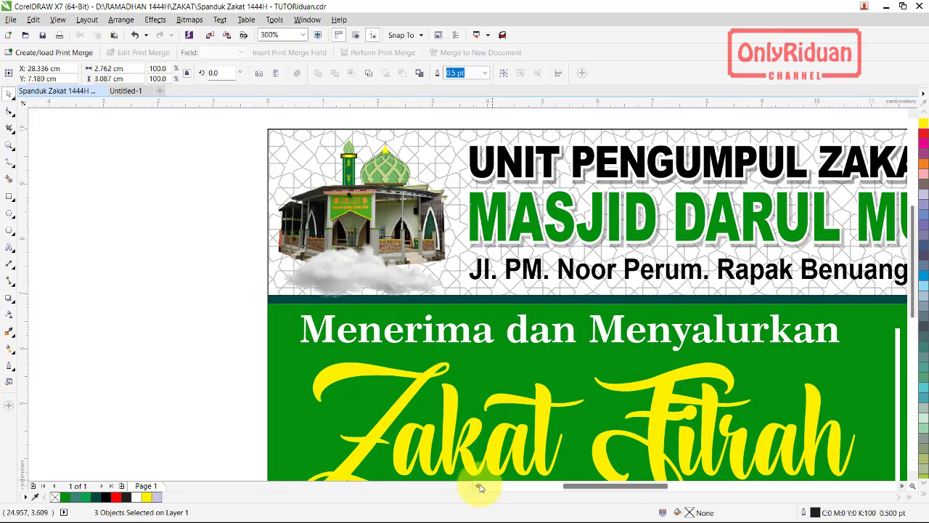
{"action": "left_click_drag", "start_coordinate": [251, 113], "coordinate": [477, 315]}
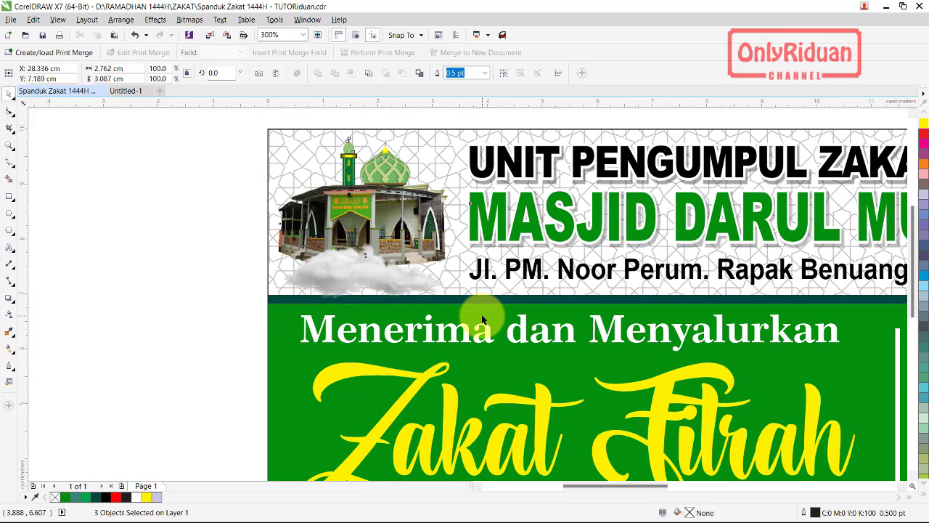
{"action": "left_click", "coordinate": [122, 92]}
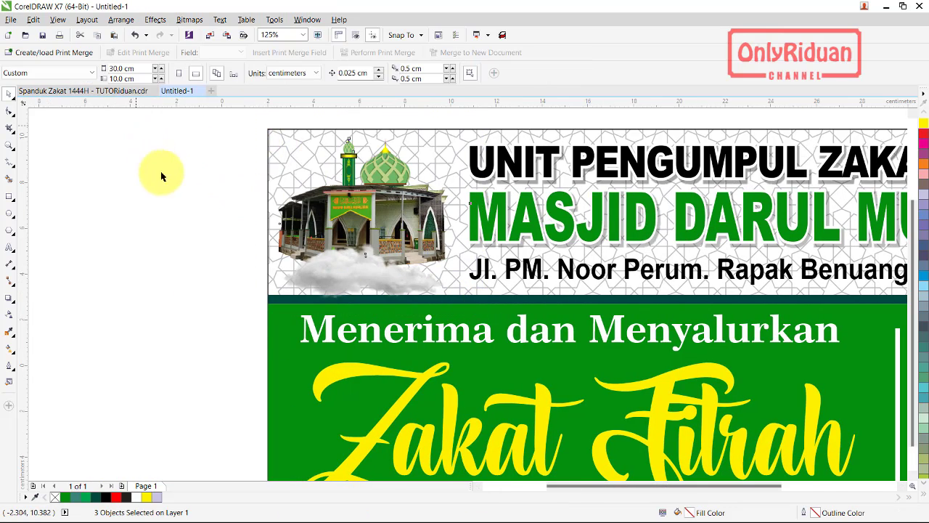
{"action": "key", "text": "ctrl+v"}
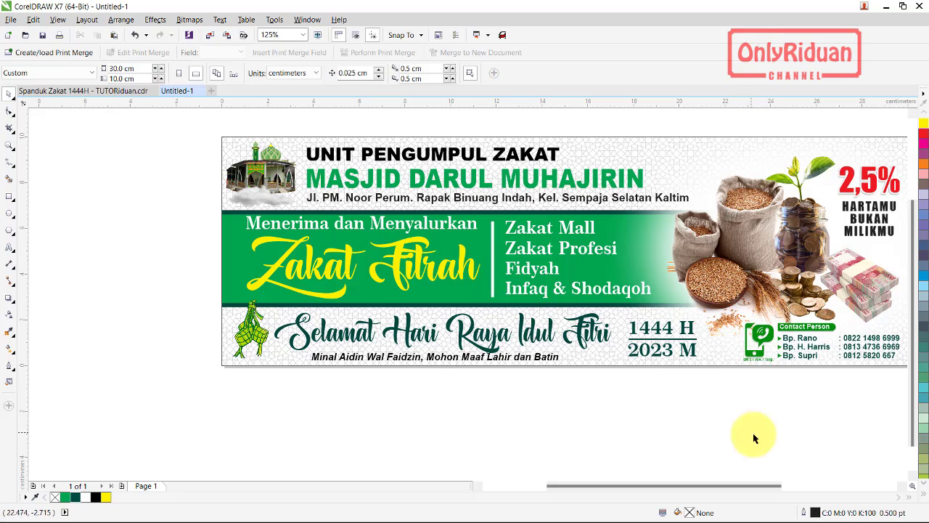
- Zoom in on the banner's title area and select the UNIT PENGUMPUL ZAKAT heading
{"action": "scroll", "coordinate": [903, 488], "scroll_direction": "right", "scroll_amount": 3}
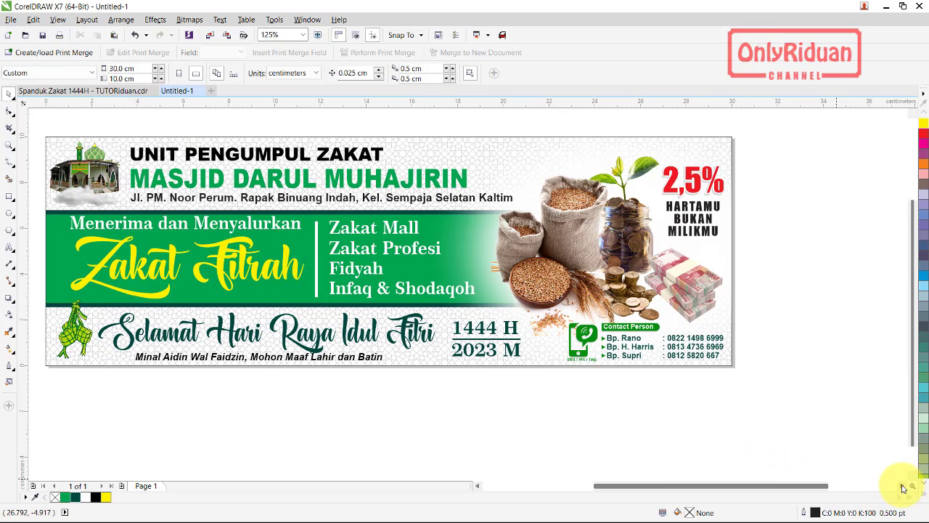
{"action": "left_click", "coordinate": [9, 145]}
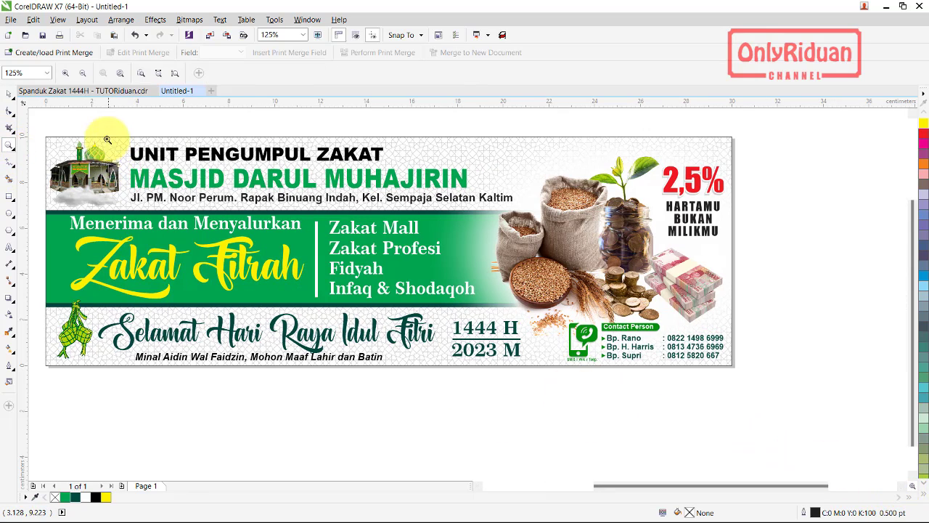
{"action": "left_click_drag", "start_coordinate": [102, 136], "coordinate": [523, 237]}
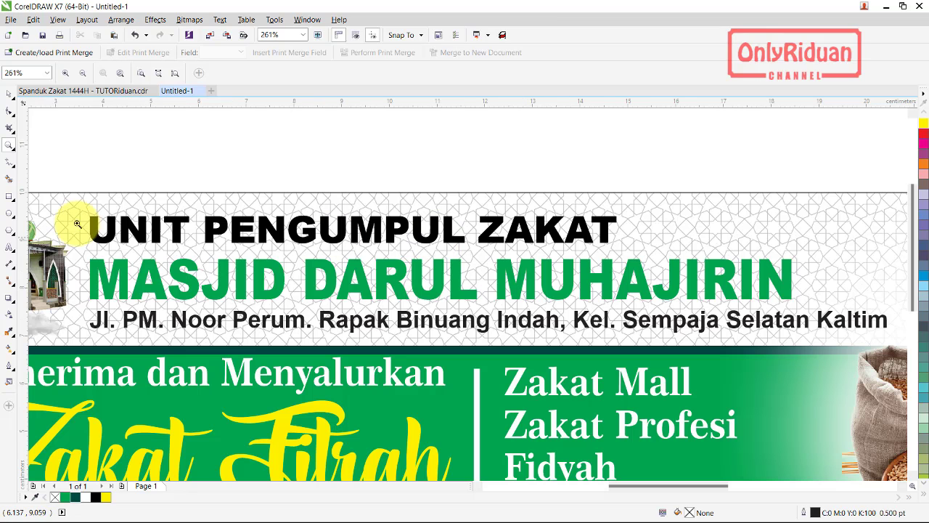
{"action": "left_click", "coordinate": [9, 94]}
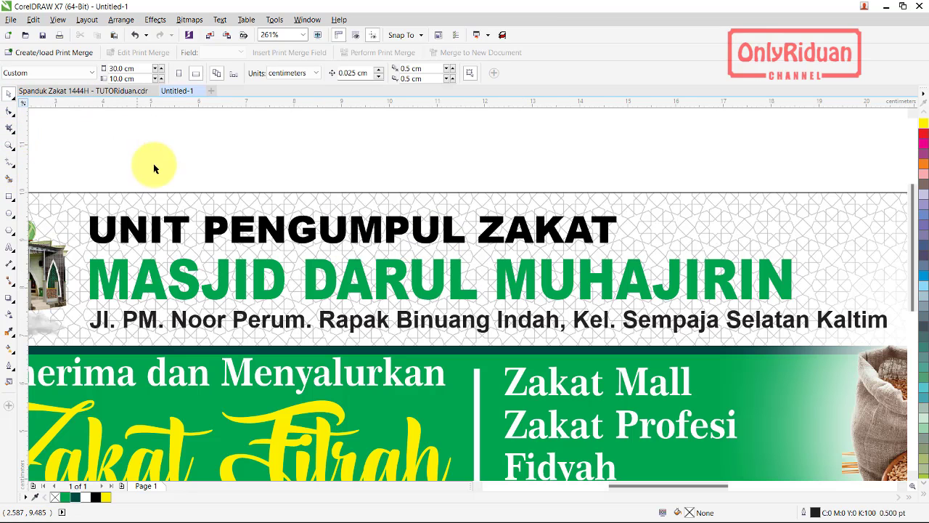
{"action": "left_click", "coordinate": [154, 230]}
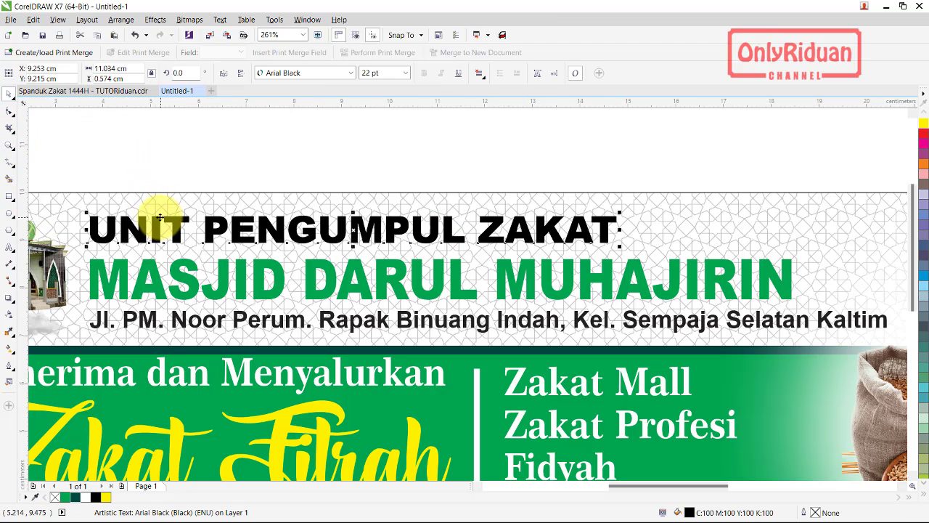
{"action": "double_click", "coordinate": [813, 512]}
{"action": "left_click", "coordinate": [578, 124]}
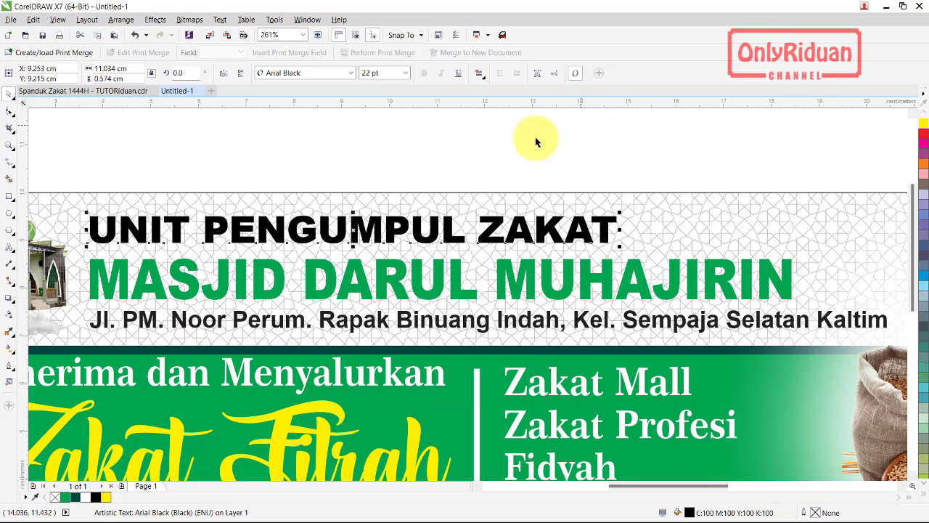
{"action": "left_click", "coordinate": [617, 166]}
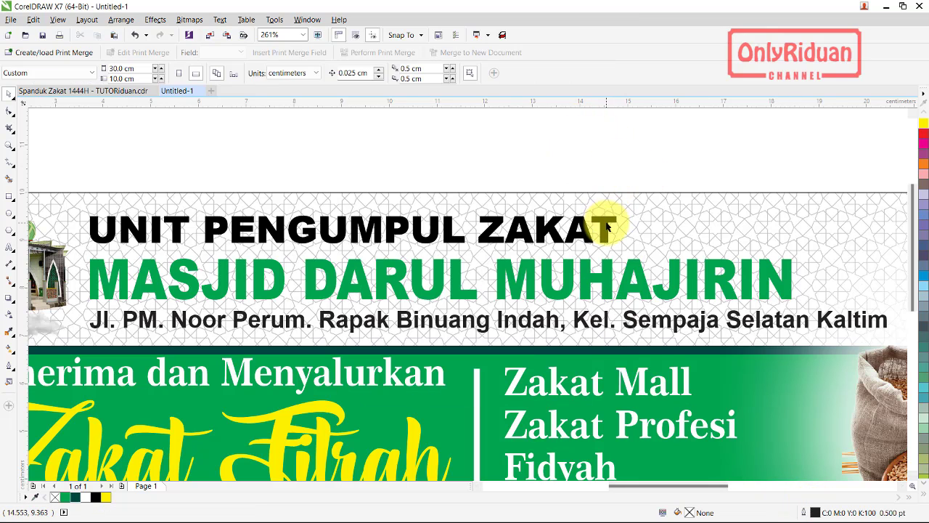
- Give UNIT PENGUMPUL ZAKAT a 3.0 pt white outline
{"action": "left_click", "coordinate": [602, 218]}
{"action": "double_click", "coordinate": [814, 511]}
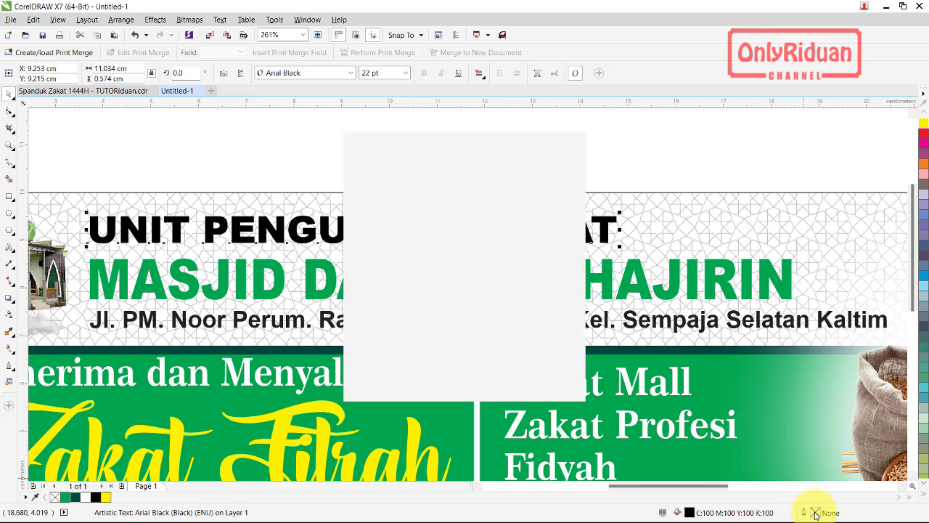
{"action": "left_click", "coordinate": [394, 180]}
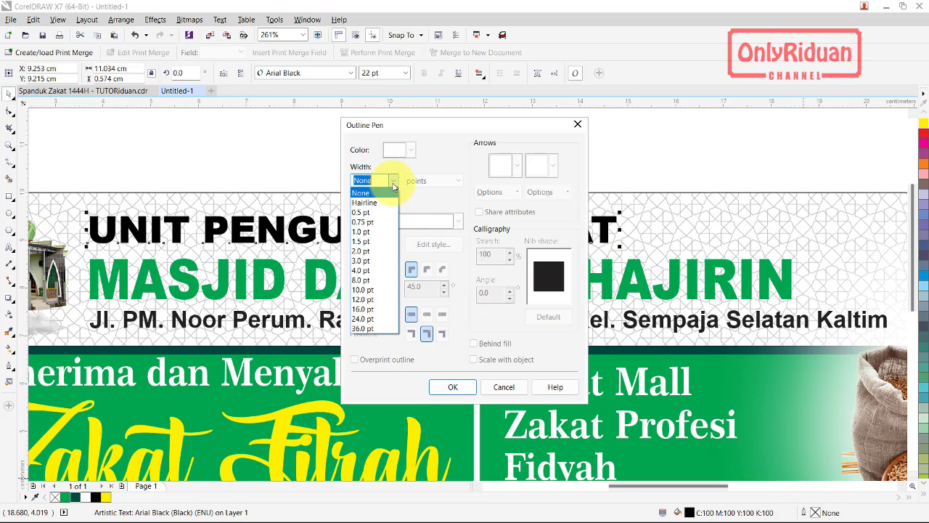
{"action": "left_click", "coordinate": [376, 257]}
{"action": "left_click", "coordinate": [410, 150]}
{"action": "left_click", "coordinate": [426, 181]}
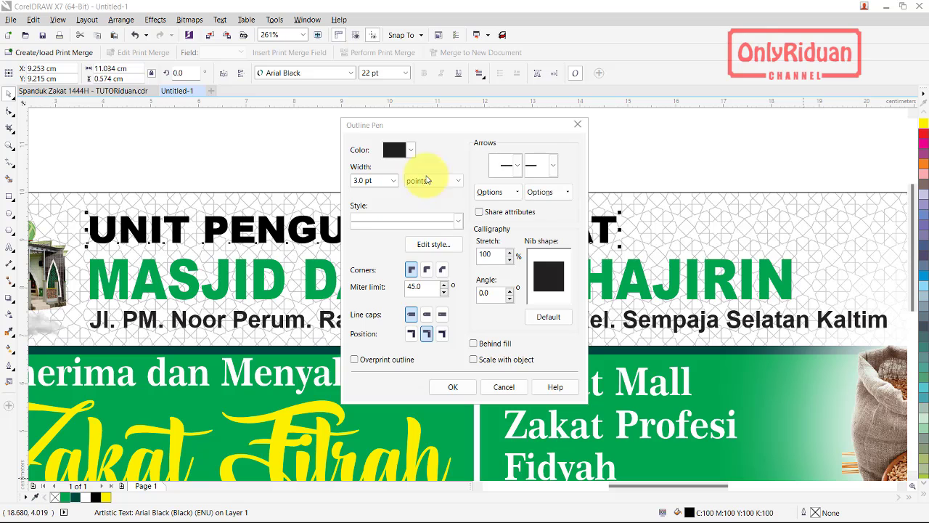
{"action": "left_click", "coordinate": [472, 381]}
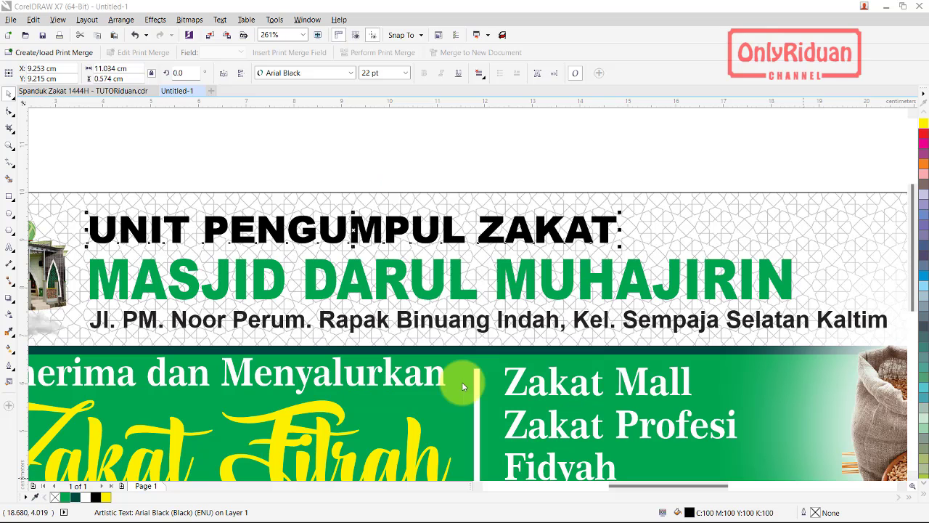
- Give MASJID DARUL MUHAJIRIN a 3.0 pt white outline, behind fill and scaling with the text
{"action": "left_click", "coordinate": [499, 269]}
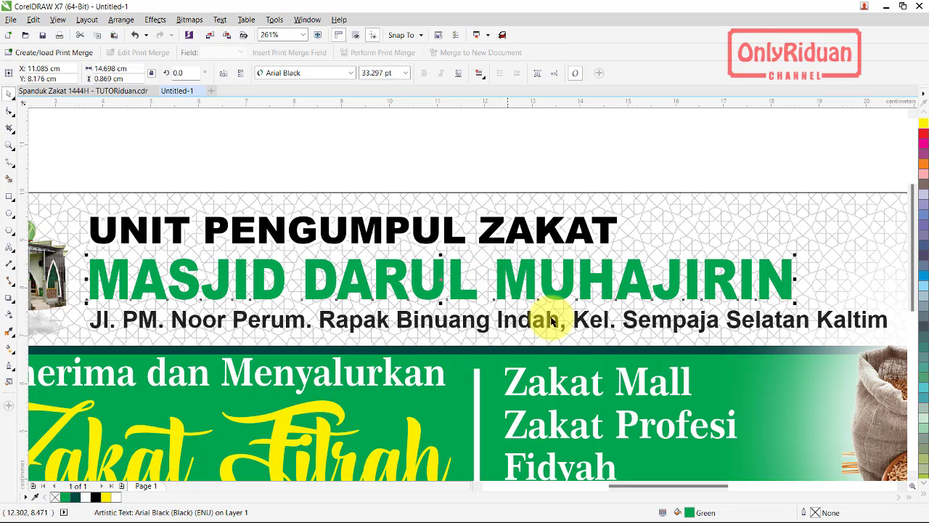
{"action": "double_click", "coordinate": [816, 512]}
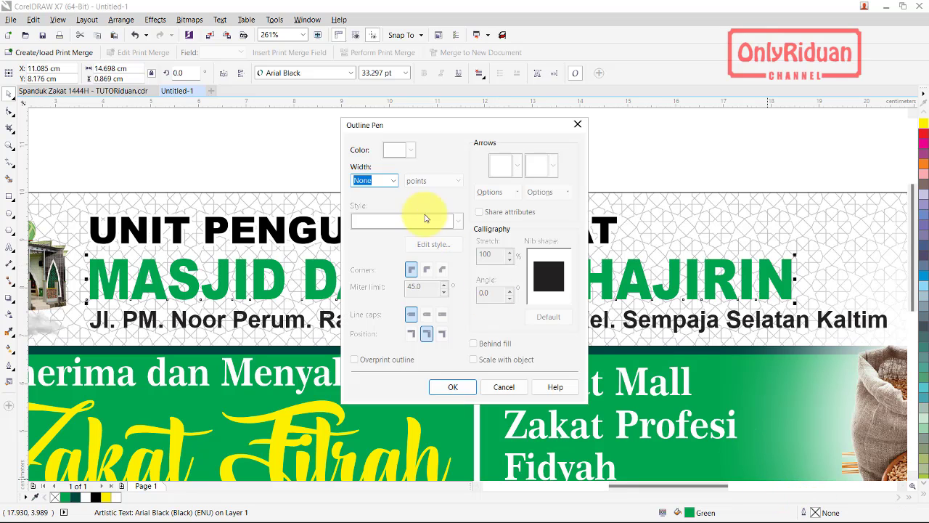
{"action": "left_click", "coordinate": [393, 181]}
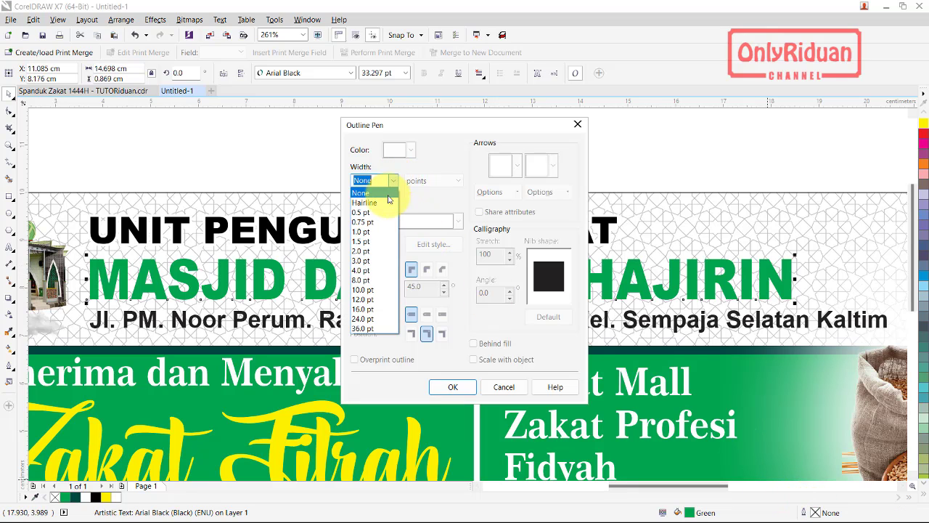
{"action": "left_click", "coordinate": [374, 262]}
{"action": "left_click", "coordinate": [411, 150]}
{"action": "left_click", "coordinate": [386, 161]}
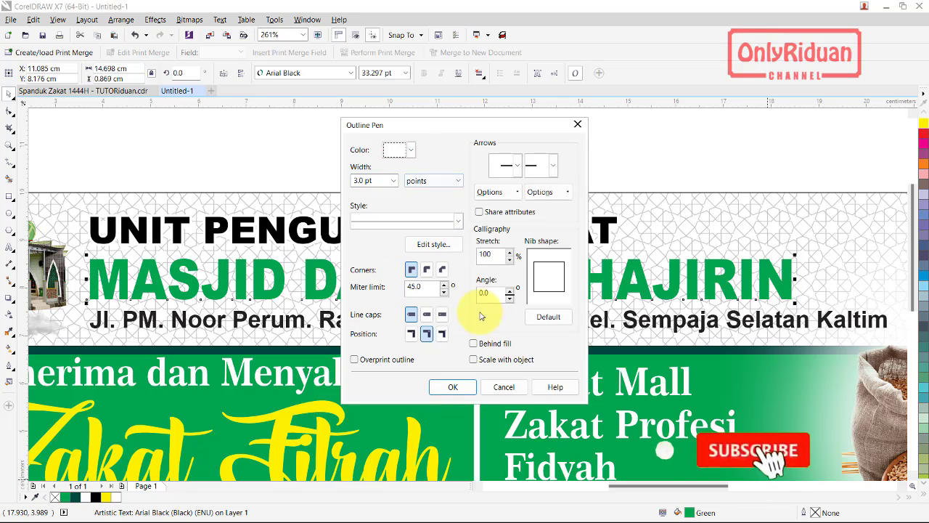
{"action": "left_click", "coordinate": [474, 343]}
{"action": "left_click", "coordinate": [474, 359]}
{"action": "left_click", "coordinate": [453, 387]}
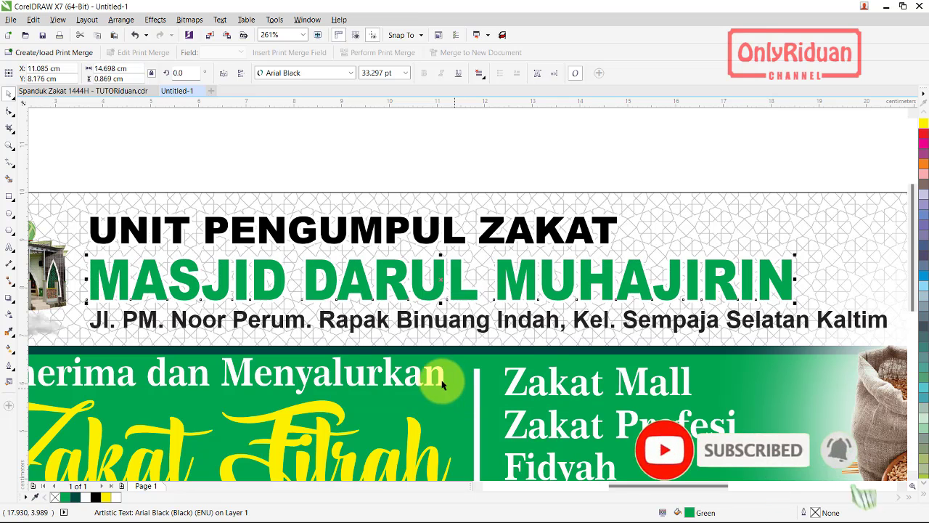
- Add a Flat Bottom Right drop shadow to UNIT PENGUMPUL ZAKAT, pulled close, feather 50
{"action": "left_click", "coordinate": [301, 168]}
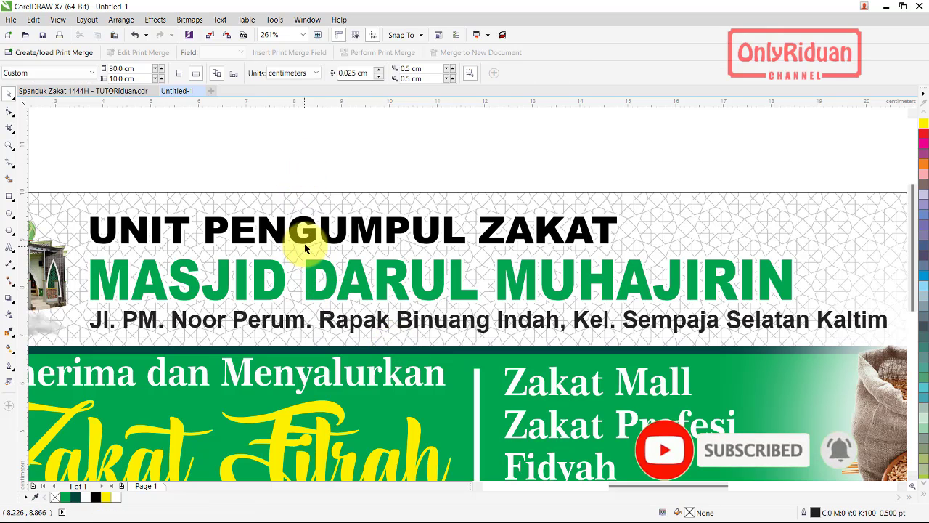
{"action": "left_click", "coordinate": [305, 248]}
{"action": "left_click", "coordinate": [9, 297]}
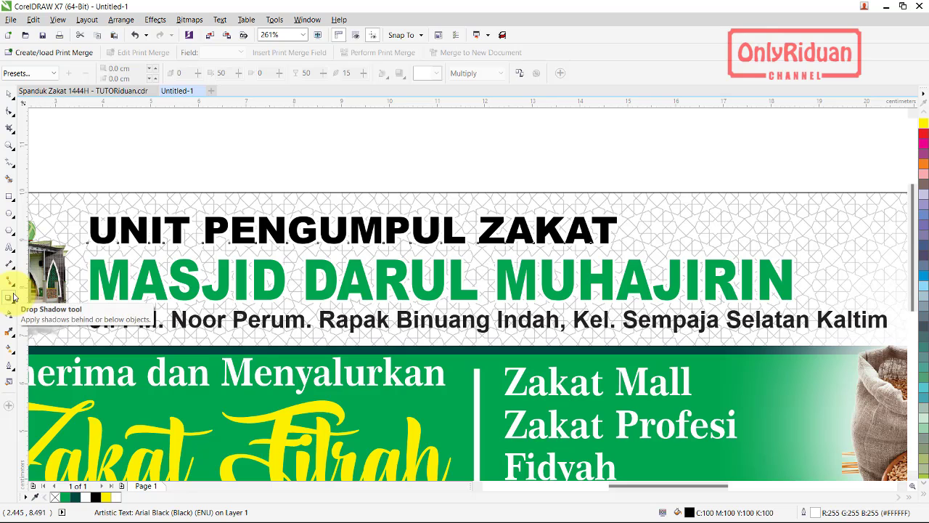
{"action": "left_click", "coordinate": [36, 73]}
{"action": "mouse_move", "coordinate": [32, 96]}
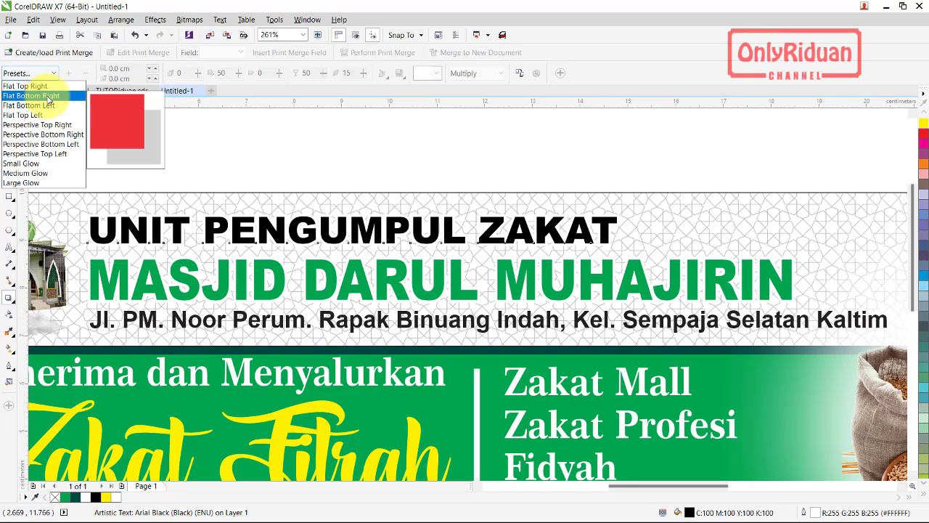
{"action": "left_click", "coordinate": [48, 97]}
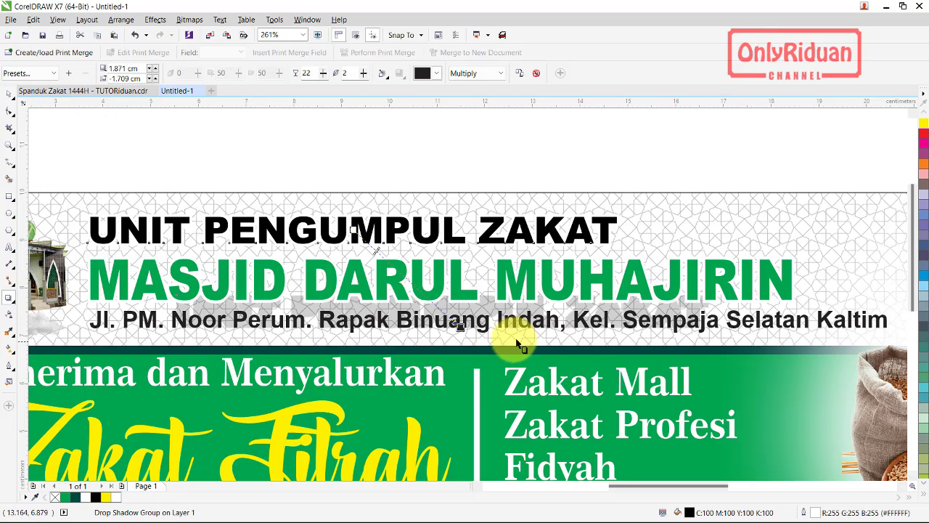
{"action": "left_click_drag", "start_coordinate": [461, 326], "coordinate": [370, 250]}
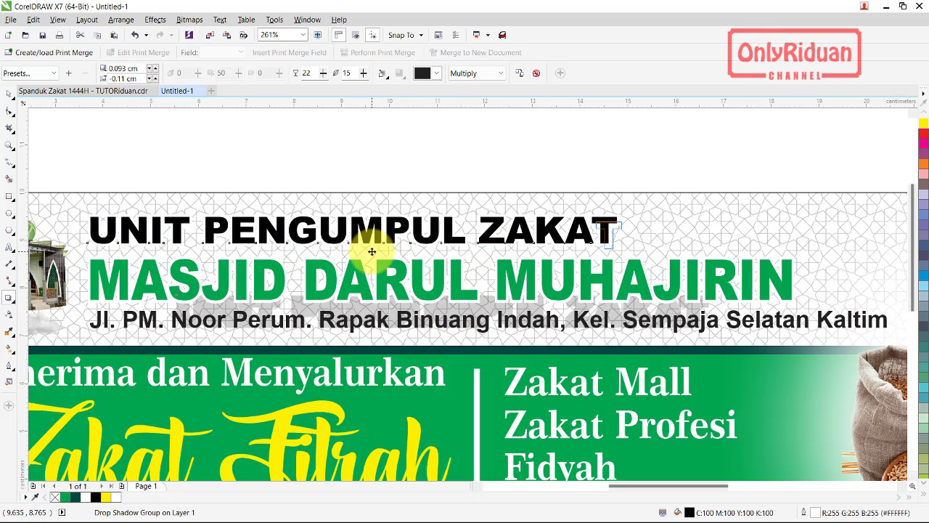
{"action": "scroll", "coordinate": [367, 267], "scroll_direction": "up", "scroll_amount": 2}
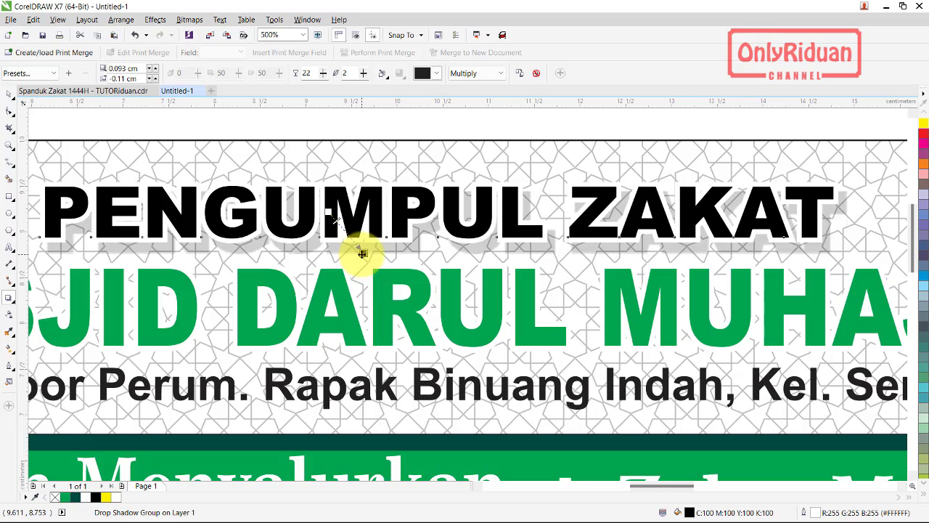
{"action": "left_click_drag", "start_coordinate": [362, 252], "coordinate": [357, 246]}
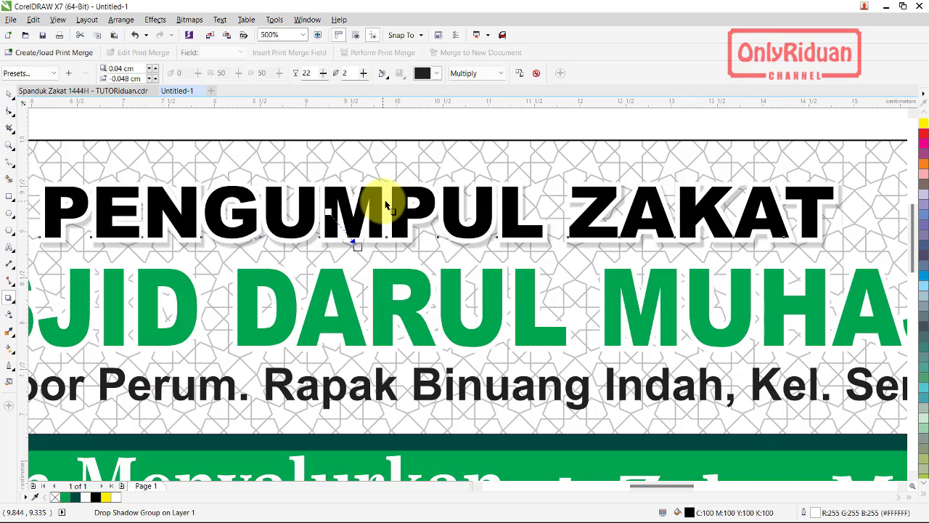
{"action": "scroll", "coordinate": [385, 206], "scroll_direction": "down", "scroll_amount": 2}
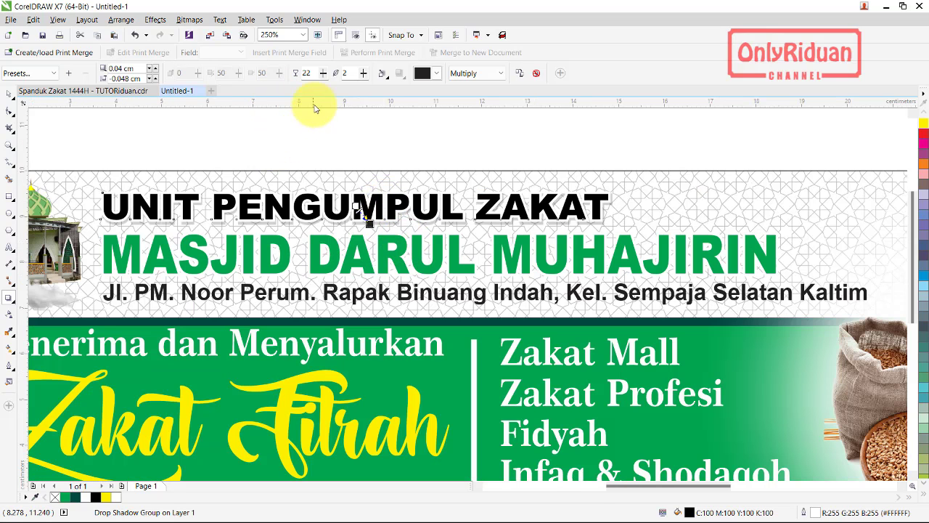
{"action": "double_click", "coordinate": [304, 72]}
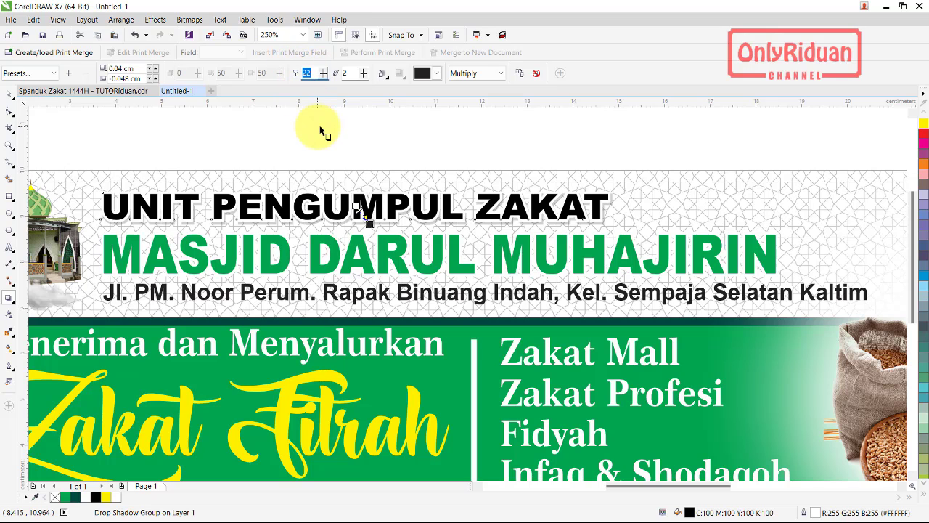
{"action": "type", "text": "50"}
{"action": "key", "text": "Return"}
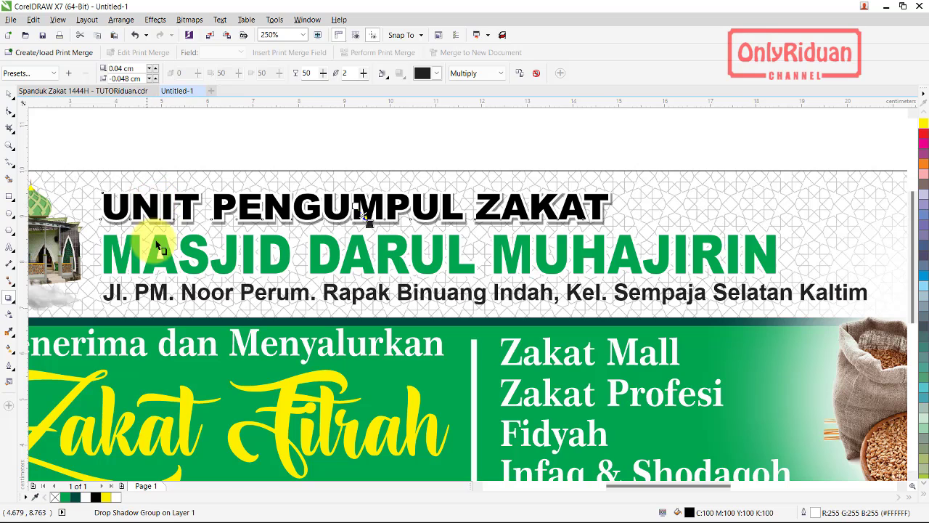
- Copy the same shadow properties onto the MASJID DARUL MUHAJIRIN heading
{"action": "left_click", "coordinate": [229, 278]}
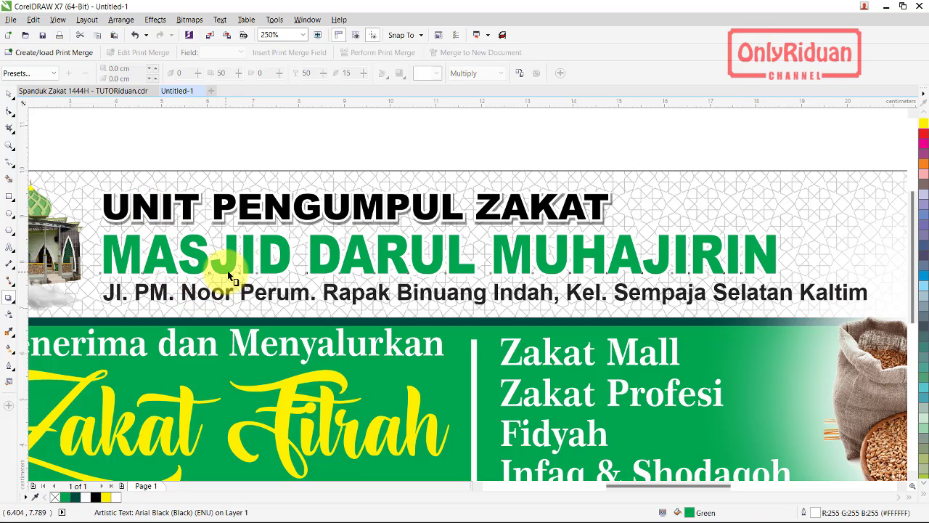
{"action": "left_click", "coordinate": [517, 75]}
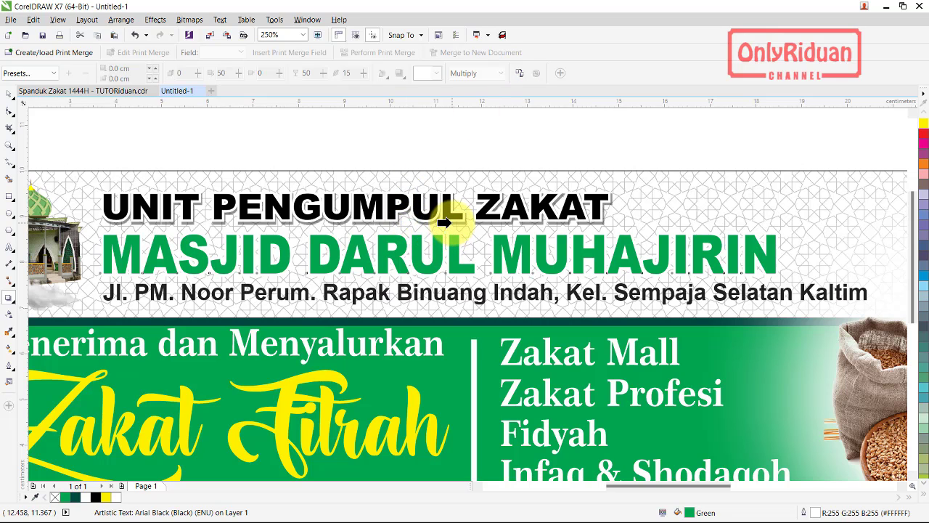
{"action": "left_click", "coordinate": [445, 223]}
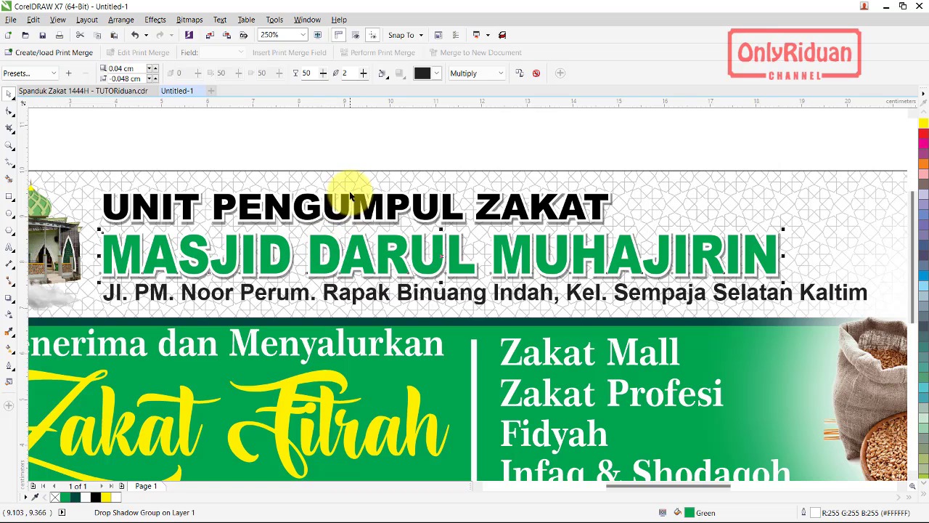
{"action": "scroll", "coordinate": [348, 188], "scroll_direction": "down", "scroll_amount": 3}
{"action": "scroll", "coordinate": [353, 182], "scroll_direction": "down", "scroll_amount": 1}
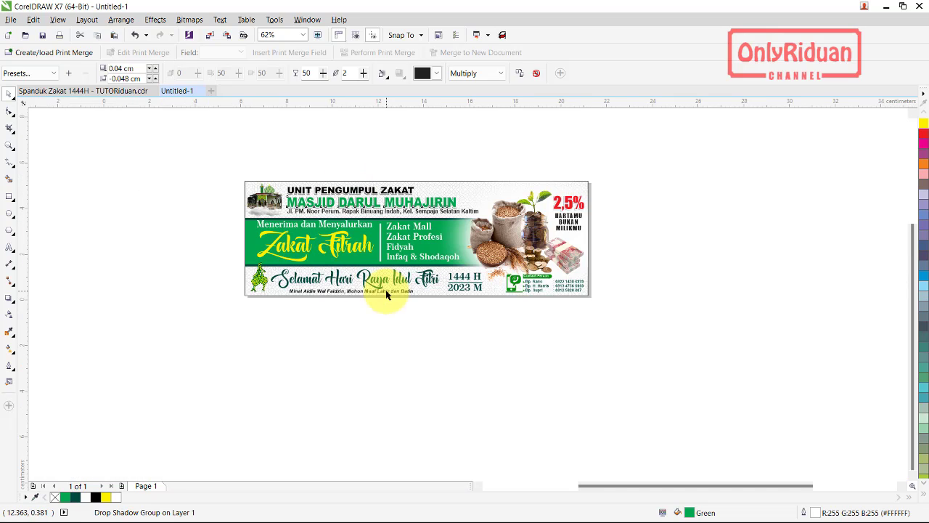
{"action": "scroll", "coordinate": [380, 290], "scroll_direction": "up", "scroll_amount": 2}
{"action": "scroll", "coordinate": [347, 270], "scroll_direction": "up", "scroll_amount": 2}
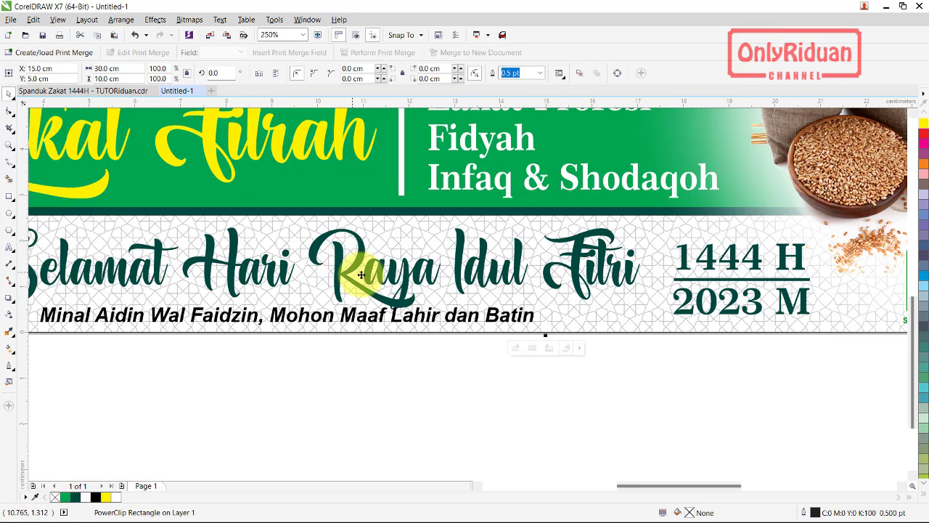
- Outline the Selamat Hari Raya Idul Fitri greeting in 3.0 pt white, scaling with the text
{"action": "left_click", "coordinate": [471, 358]}
{"action": "left_click", "coordinate": [482, 282]}
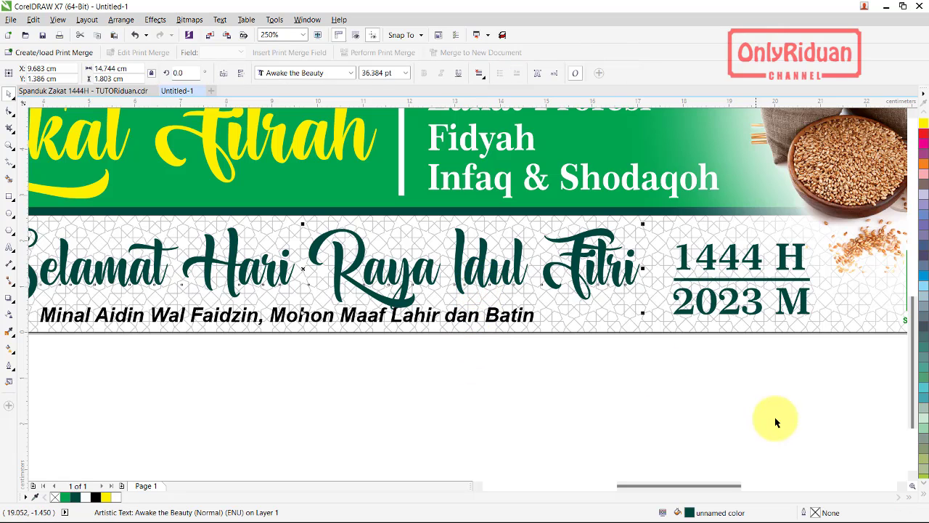
{"action": "double_click", "coordinate": [817, 513]}
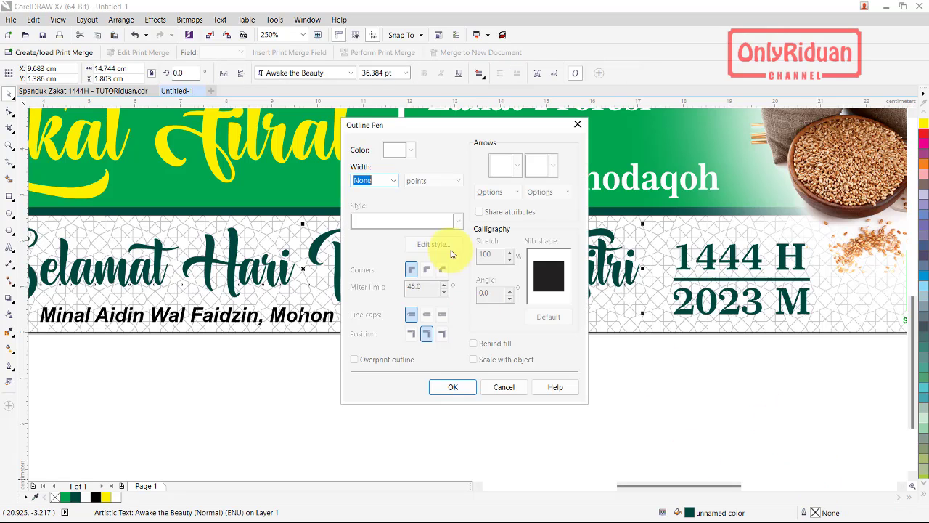
{"action": "left_click", "coordinate": [393, 181]}
{"action": "left_click", "coordinate": [375, 261]}
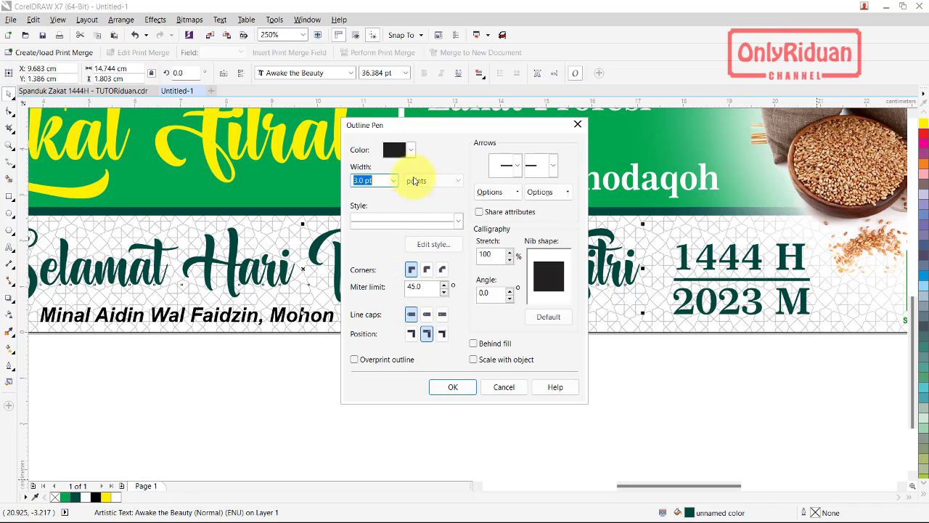
{"action": "left_click", "coordinate": [410, 150]}
{"action": "left_click", "coordinate": [428, 178]}
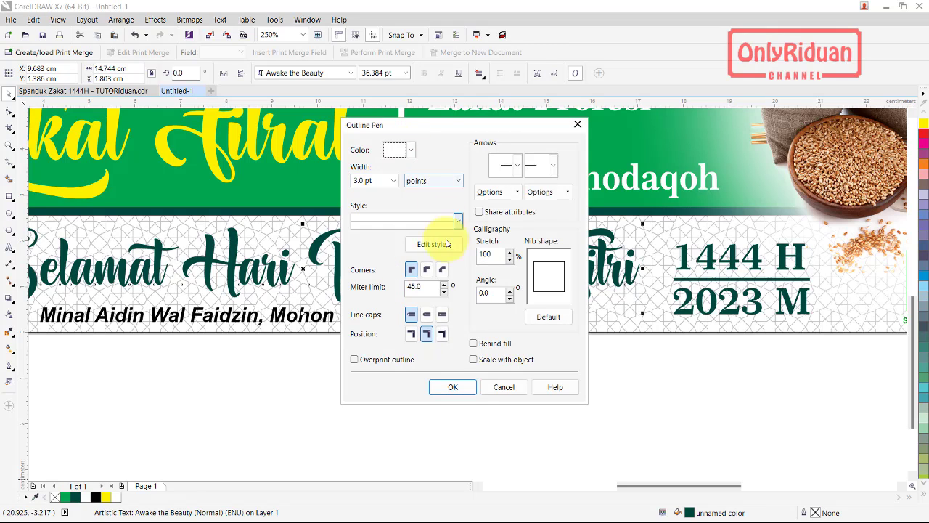
{"action": "left_click", "coordinate": [480, 361]}
{"action": "left_click", "coordinate": [452, 387]}
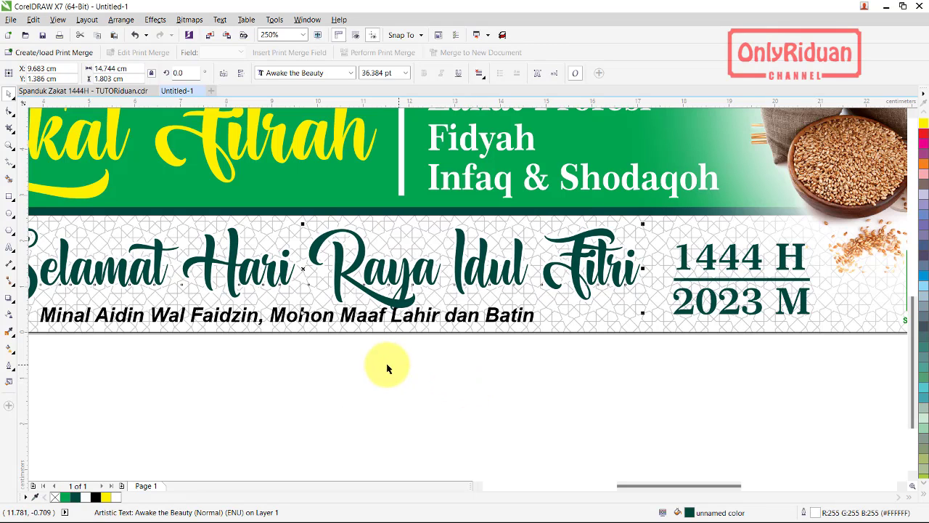
{"action": "scroll", "coordinate": [322, 295], "scroll_direction": "down", "scroll_amount": 2}
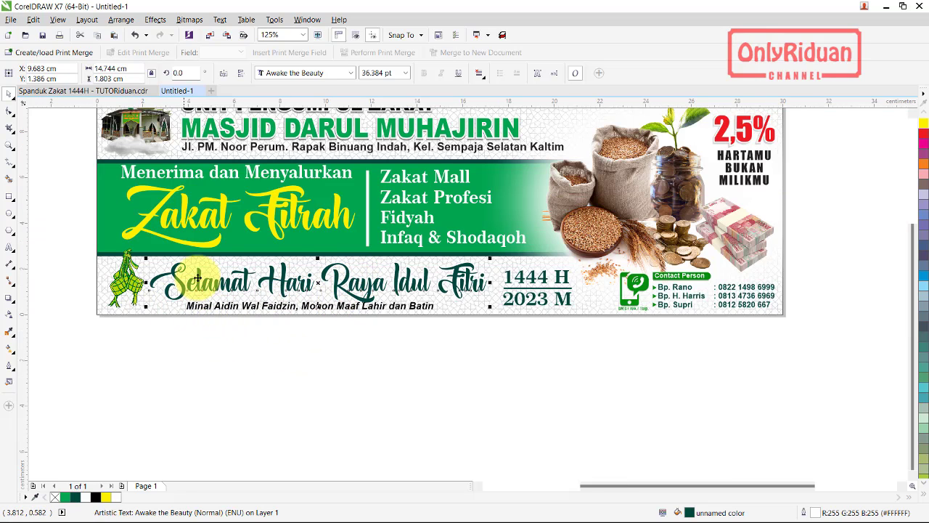
{"action": "left_click", "coordinate": [9, 297]}
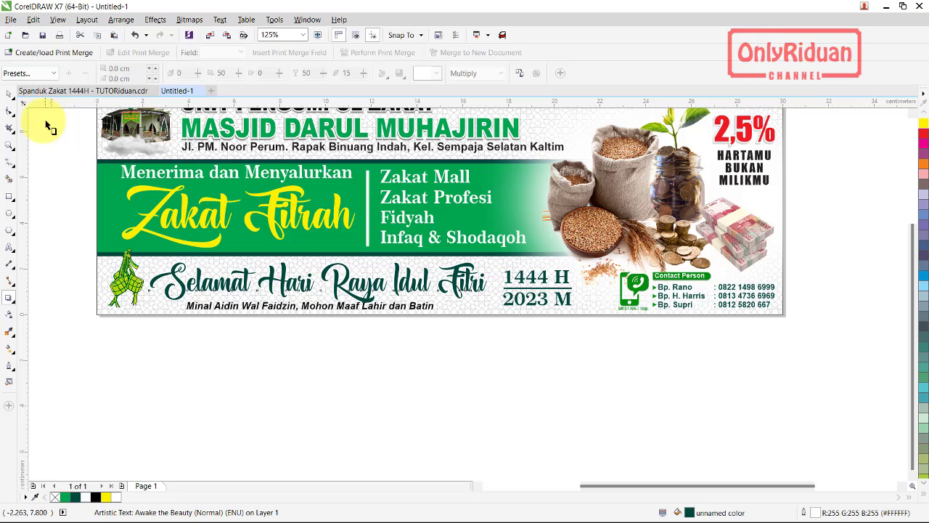
{"action": "left_click", "coordinate": [45, 72]}
{"action": "left_click", "coordinate": [40, 96]}
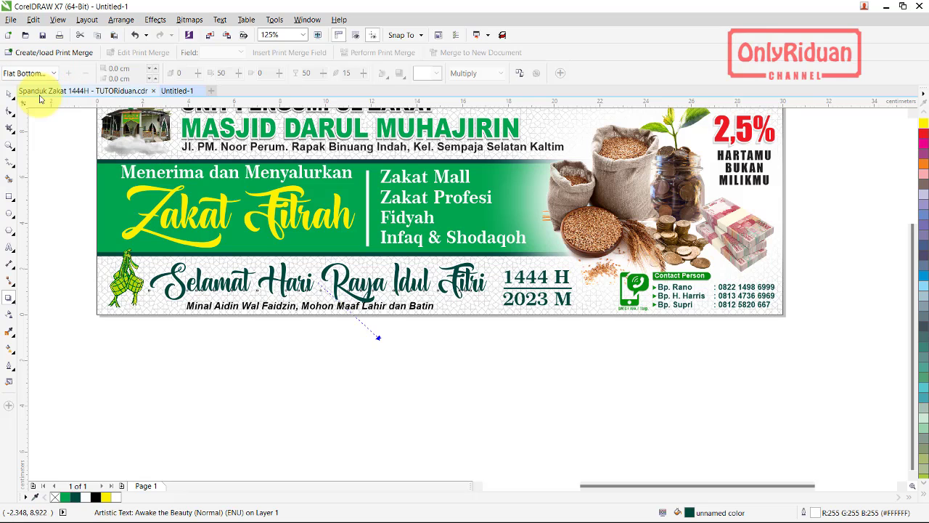
{"action": "scroll", "coordinate": [358, 312], "scroll_direction": "up", "scroll_amount": 2}
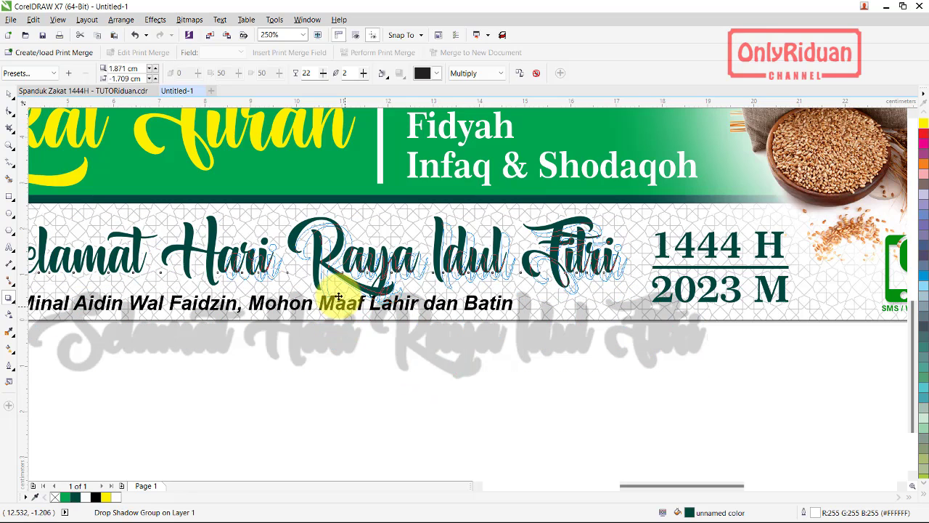
{"action": "scroll", "coordinate": [331, 286], "scroll_direction": "up", "scroll_amount": 2}
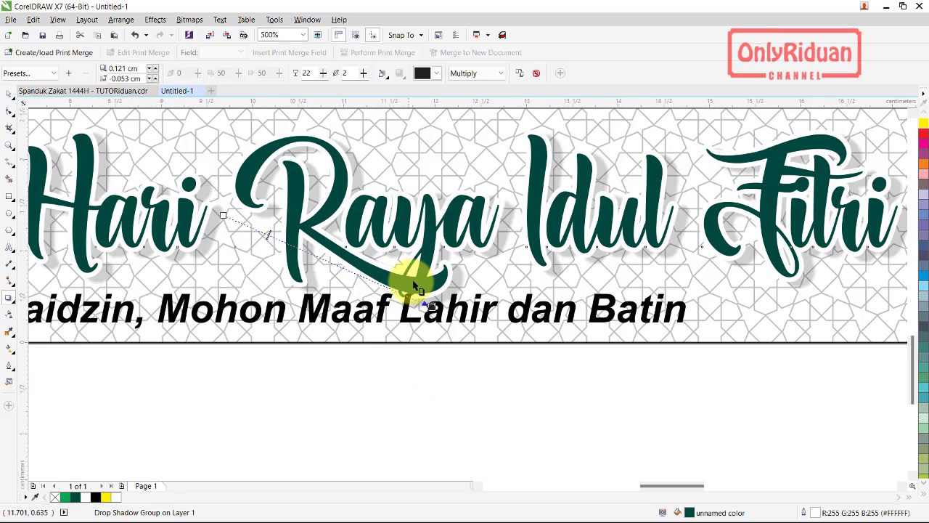
{"action": "scroll", "coordinate": [418, 283], "scroll_direction": "up", "scroll_amount": 2}
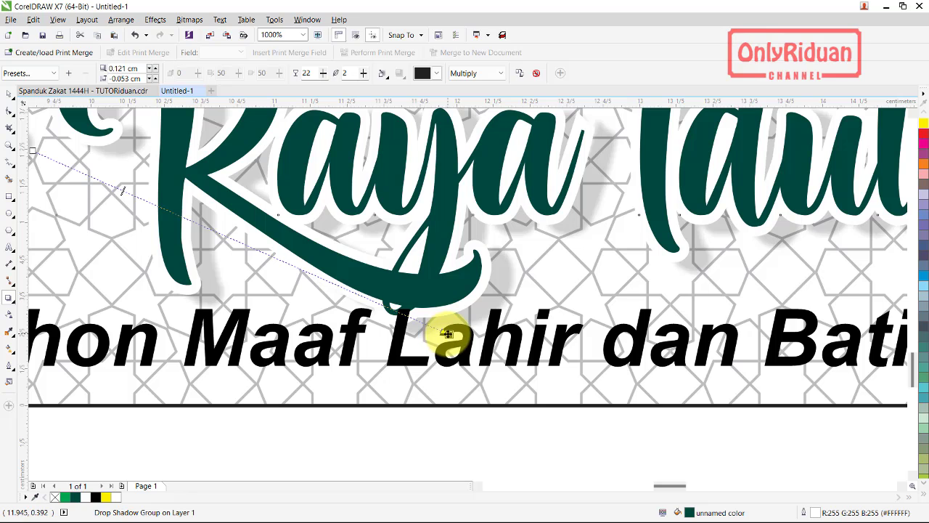
{"action": "left_click_drag", "start_coordinate": [448, 333], "coordinate": [434, 331]}
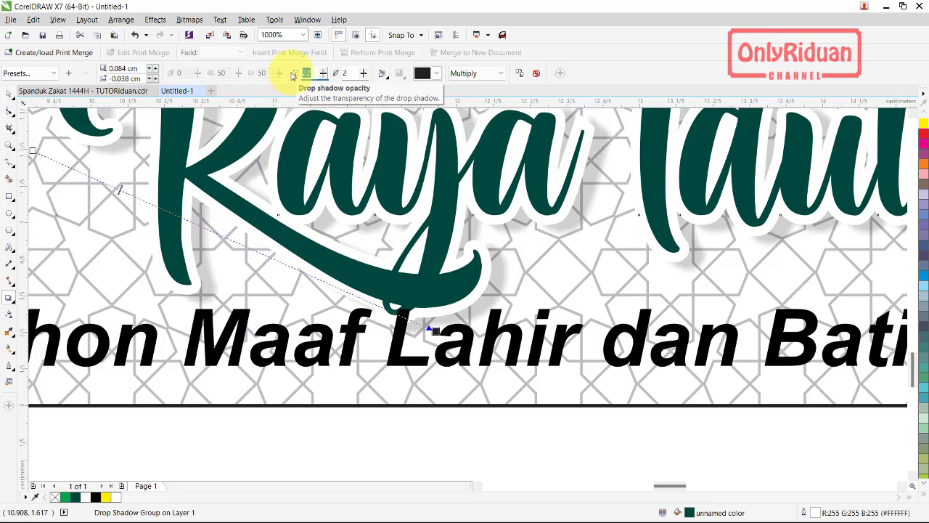
{"action": "scroll", "coordinate": [429, 190], "scroll_direction": "down", "scroll_amount": 3}
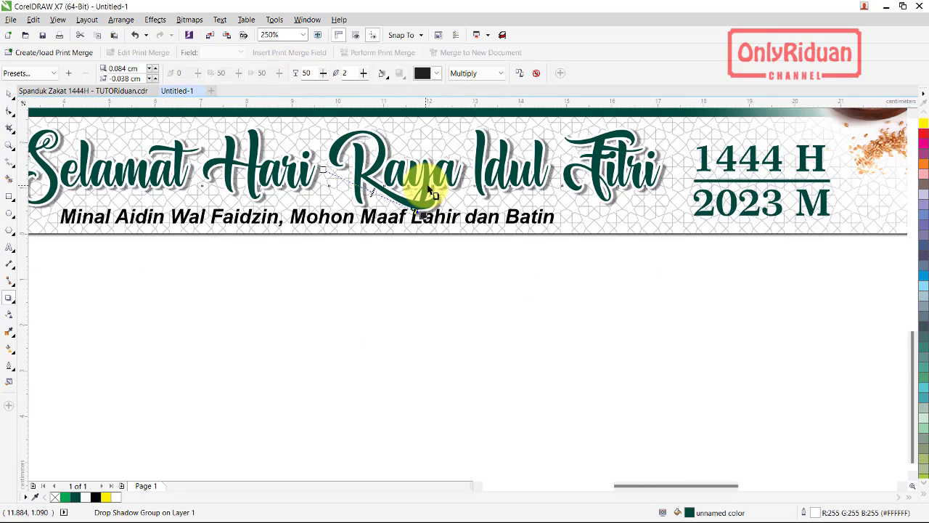
{"action": "scroll", "coordinate": [429, 190], "scroll_direction": "down", "scroll_amount": 2}
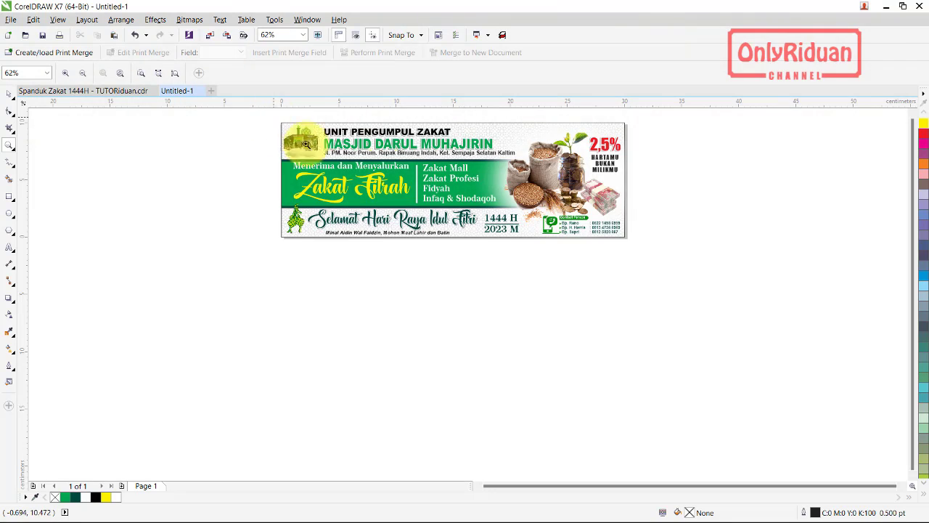
- Zoom in on the banner and marquee-select all 34 of its objects
{"action": "left_click_drag", "start_coordinate": [273, 117], "coordinate": [629, 241]}
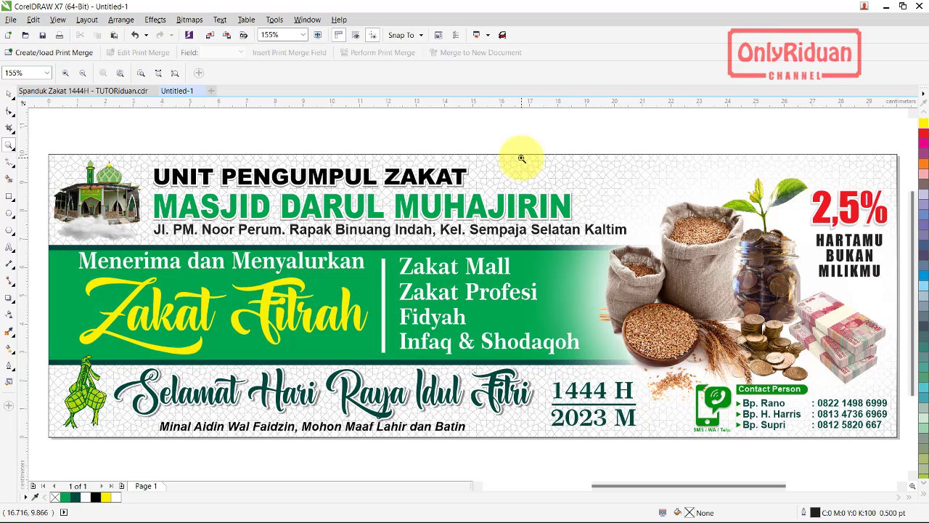
{"action": "key", "text": "space"}
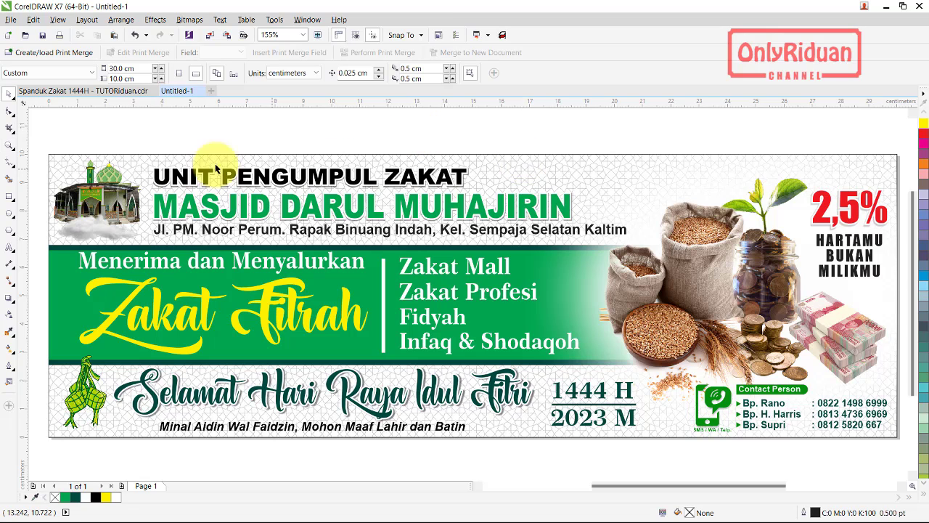
{"action": "left_click_drag", "start_coordinate": [38, 130], "coordinate": [832, 450]}
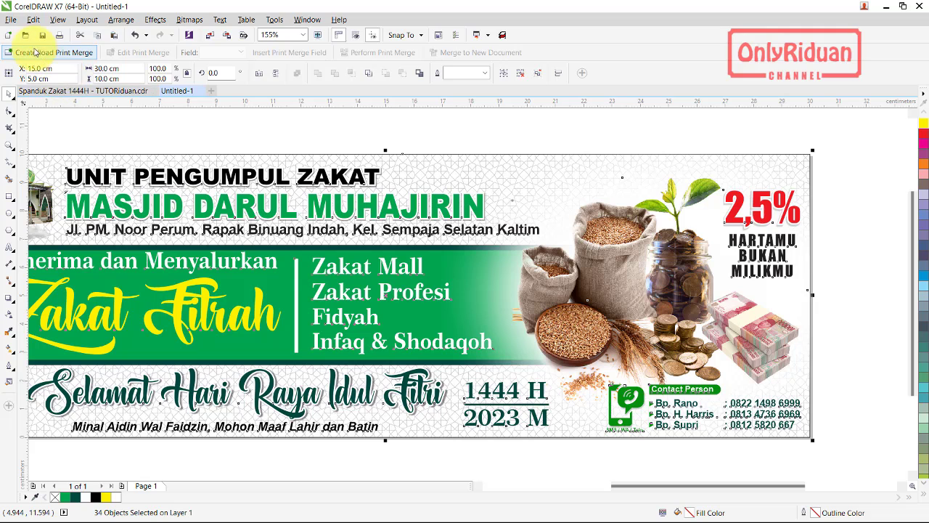
- Start a JPG export into the CETAK folder named Spanduk 1x3M 1 Lembar MA
{"action": "left_click", "coordinate": [11, 19]}
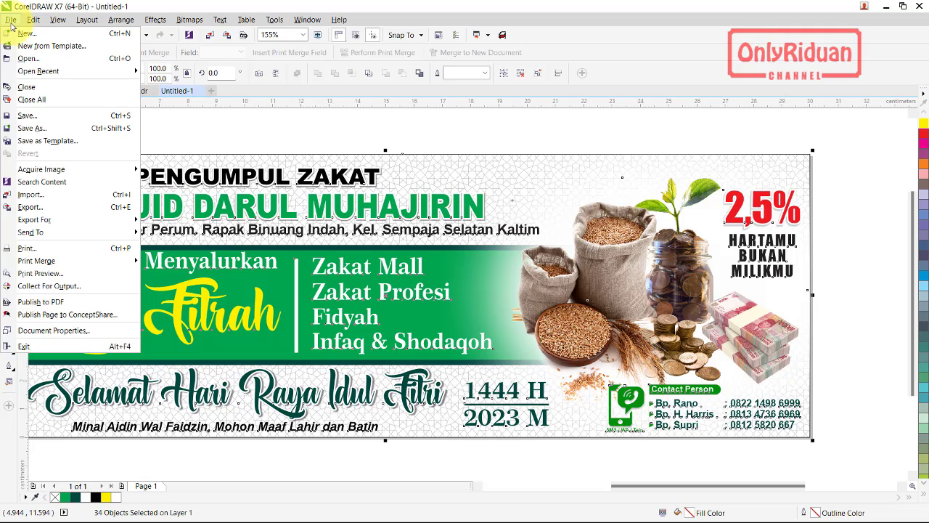
{"action": "left_click", "coordinate": [39, 210]}
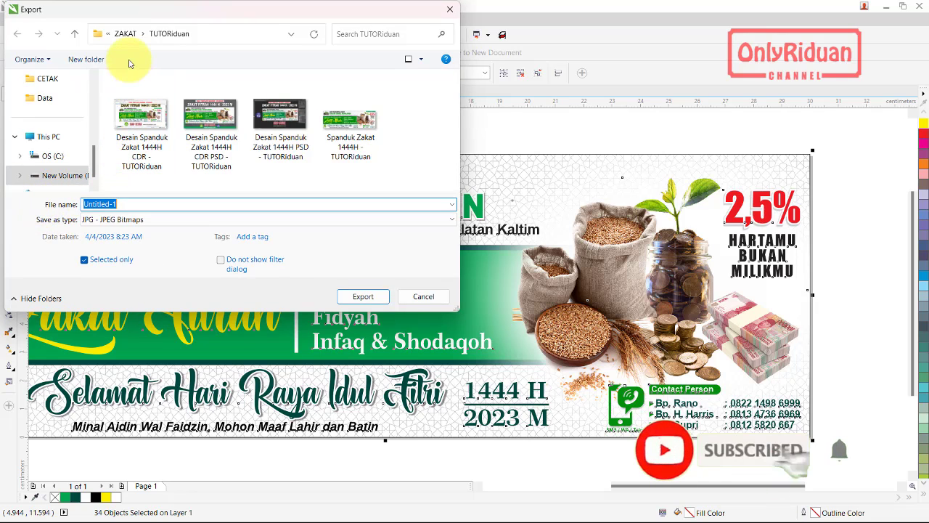
{"action": "left_click", "coordinate": [125, 34]}
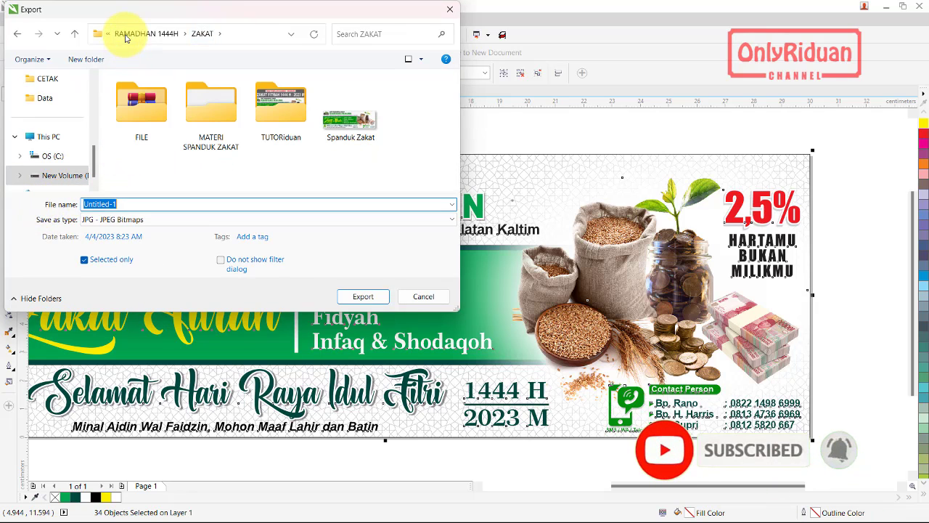
{"action": "left_click", "coordinate": [130, 34]}
{"action": "double_click", "coordinate": [204, 127]}
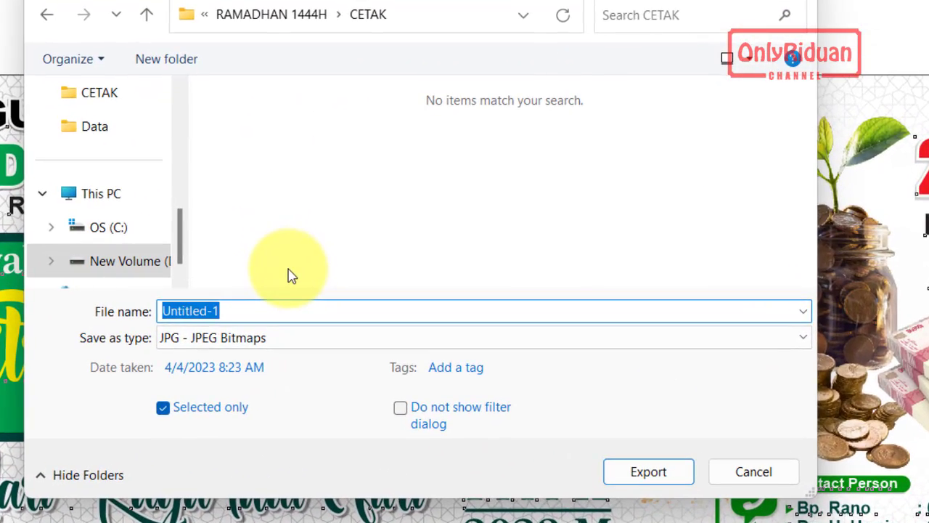
{"action": "type", "text": "Spanduk 1x3M  1 Lembar MA"}
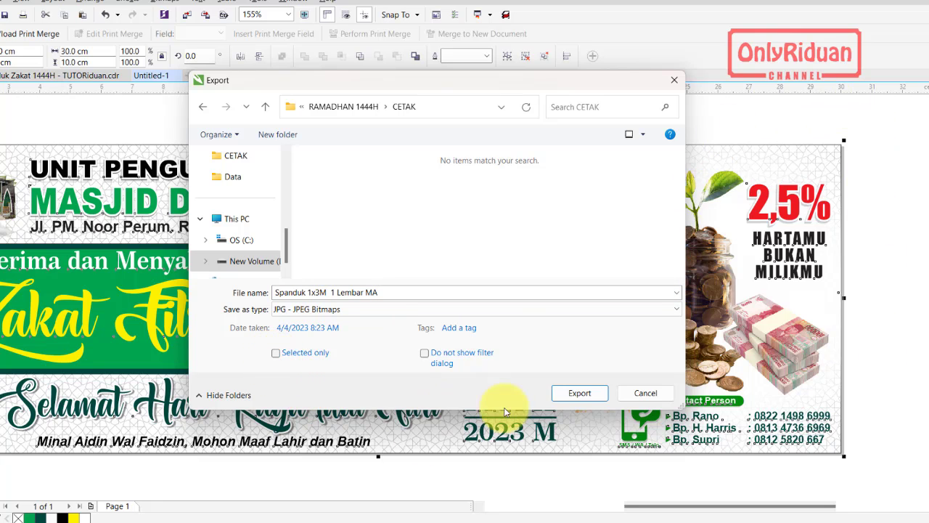
- Confirm the export location and set the JPEG to 96 dpi and 300 cm wide
{"action": "left_click", "coordinate": [578, 394]}
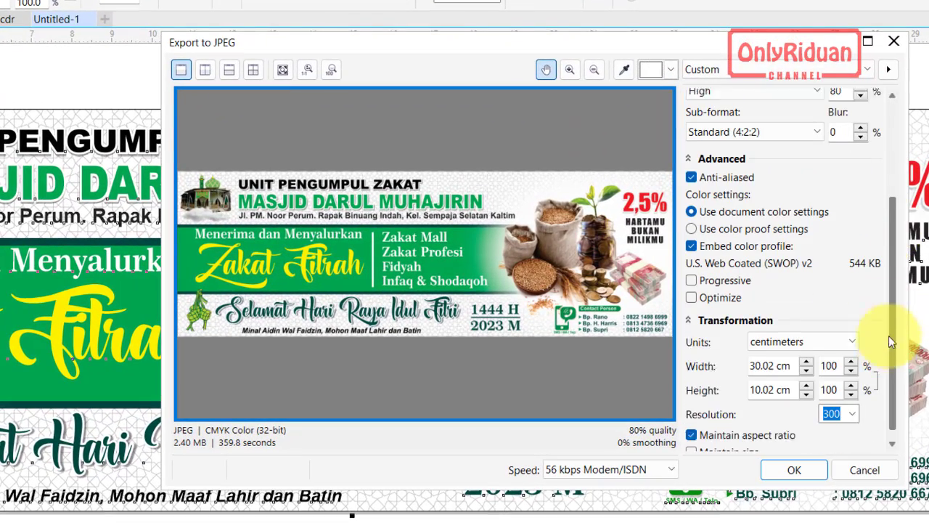
{"action": "left_click_drag", "start_coordinate": [894, 232], "coordinate": [886, 360]}
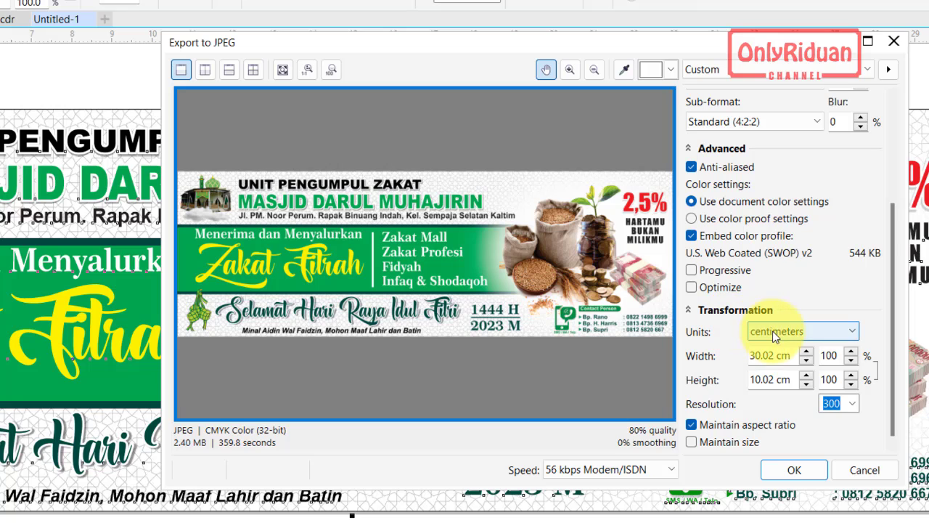
{"action": "left_click", "coordinate": [851, 408]}
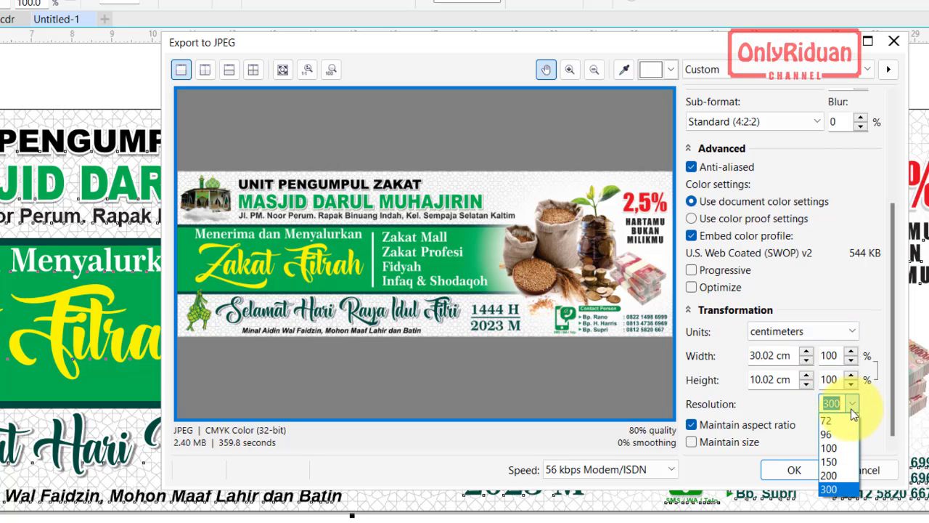
{"action": "left_click", "coordinate": [828, 434]}
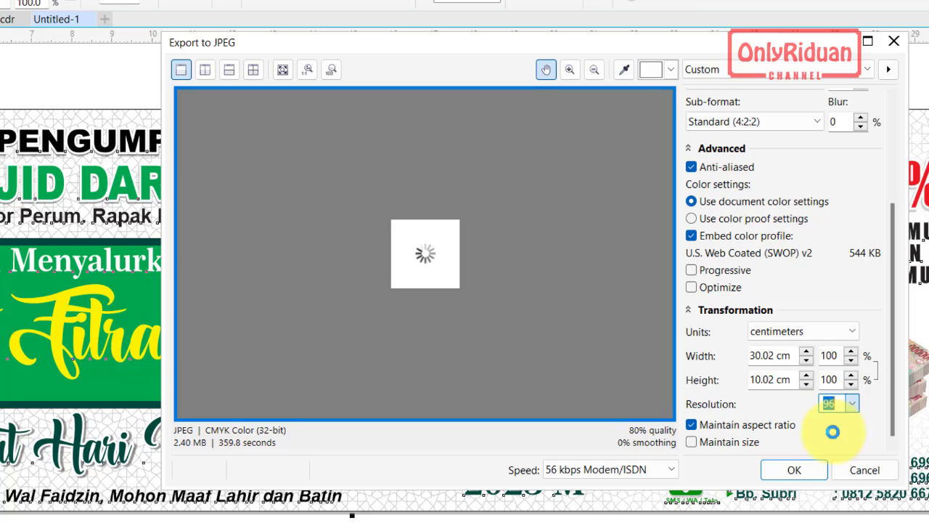
{"action": "left_click", "coordinate": [717, 353]}
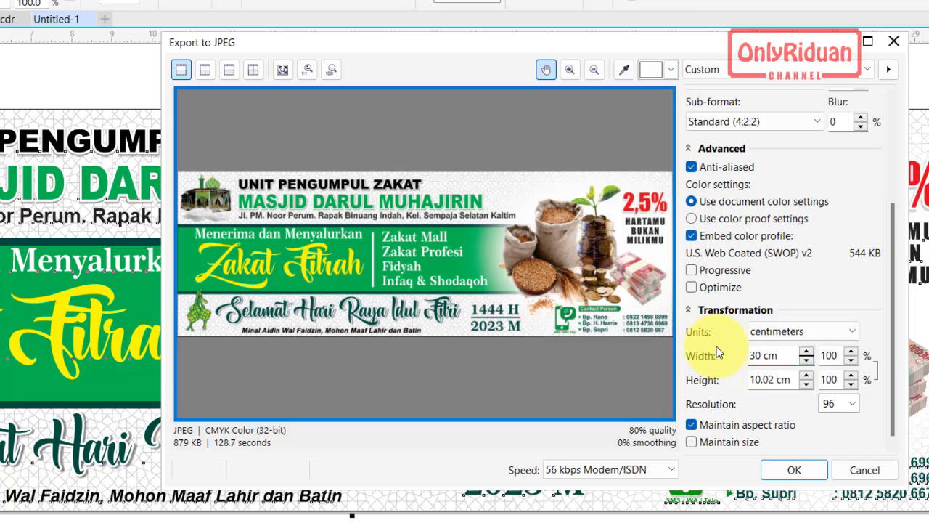
{"action": "type", "text": "0"}
{"action": "left_click", "coordinate": [737, 378]}
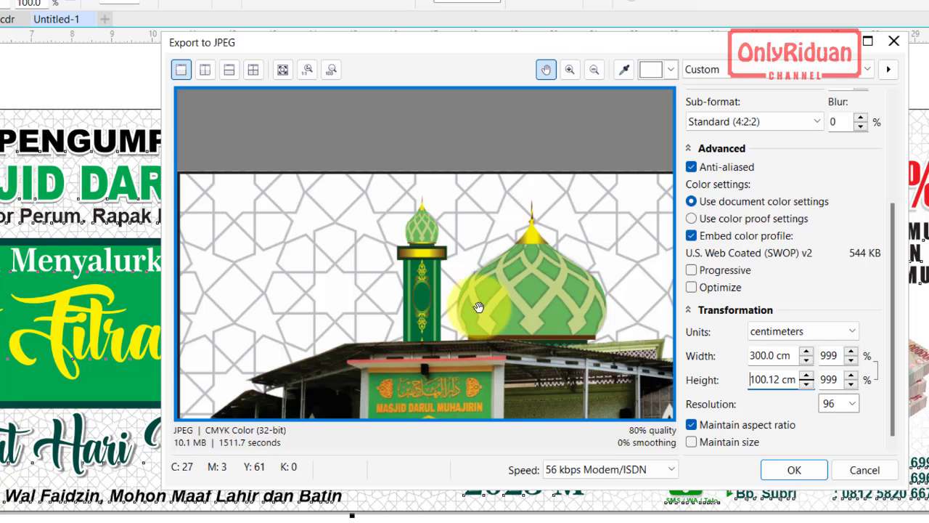
- Inspect the whole banner in the export preview and finish the 300 × 100.12 cm JPEG export
{"action": "scroll", "coordinate": [479, 307], "scroll_direction": "down", "scroll_amount": 1}
{"action": "left_click_drag", "start_coordinate": [478, 307], "coordinate": [457, 250]}
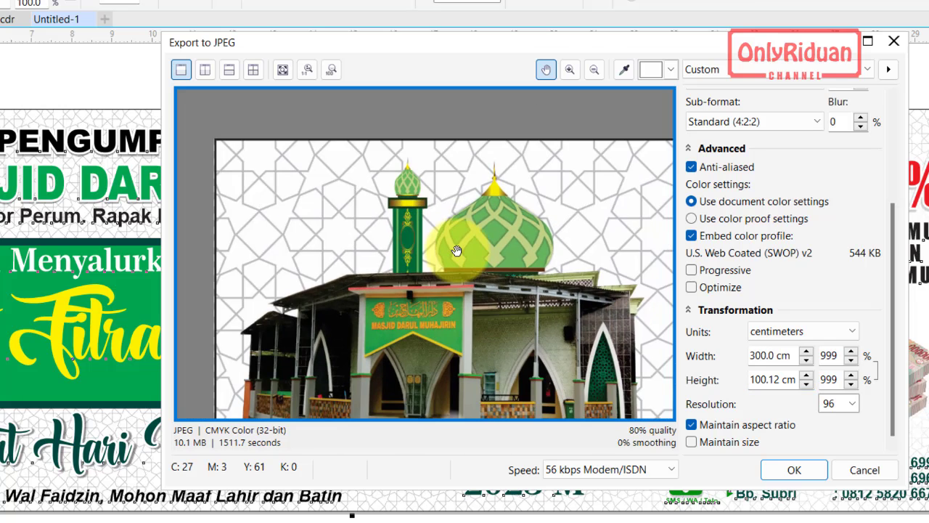
{"action": "scroll", "coordinate": [456, 250], "scroll_direction": "down", "scroll_amount": 1}
{"action": "scroll", "coordinate": [353, 202], "scroll_direction": "down", "scroll_amount": 1}
{"action": "left_click_drag", "start_coordinate": [353, 201], "coordinate": [330, 192]}
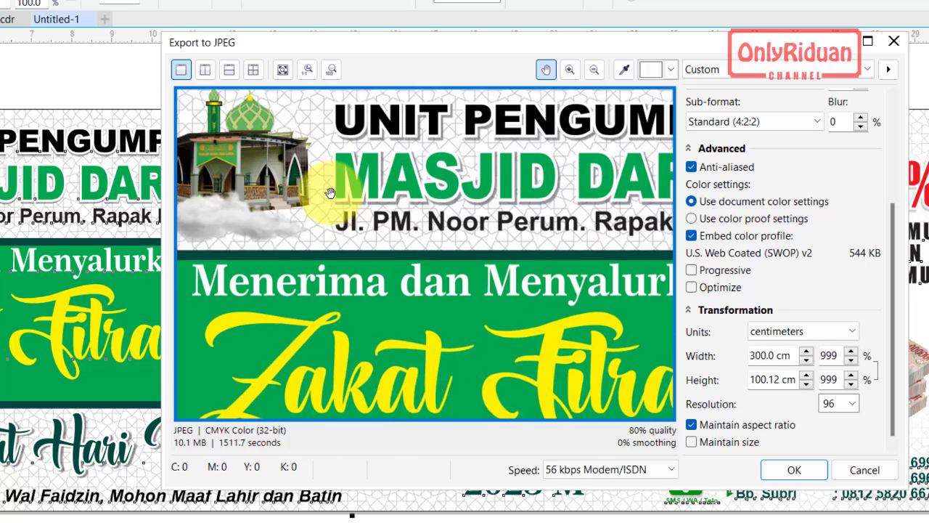
{"action": "mouse_move", "coordinate": [645, 245]}
{"action": "left_mouse_down"}
{"action": "mouse_move", "coordinate": [544, 245]}
{"action": "mouse_move", "coordinate": [460, 284]}
{"action": "left_mouse_up"}
{"action": "left_click_drag", "start_coordinate": [523, 286], "coordinate": [465, 255]}
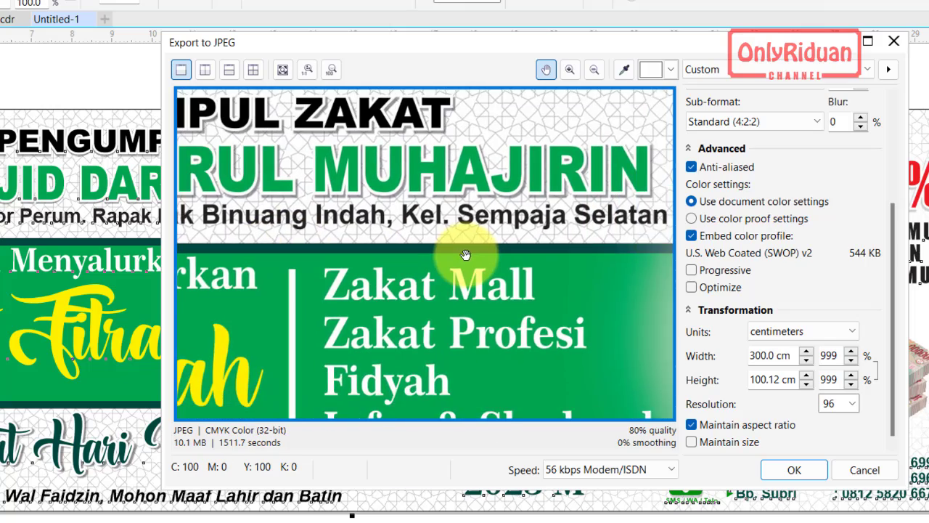
{"action": "scroll", "coordinate": [465, 255], "scroll_direction": "down", "scroll_amount": 1}
{"action": "mouse_move", "coordinate": [576, 312]}
{"action": "left_mouse_down"}
{"action": "mouse_move", "coordinate": [321, 315]}
{"action": "mouse_move", "coordinate": [266, 272]}
{"action": "mouse_move", "coordinate": [286, 236]}
{"action": "mouse_move", "coordinate": [442, 265]}
{"action": "left_mouse_up"}
{"action": "mouse_move", "coordinate": [189, 218]}
{"action": "left_mouse_down"}
{"action": "mouse_move", "coordinate": [284, 263]}
{"action": "mouse_move", "coordinate": [447, 259]}
{"action": "left_mouse_up"}
{"action": "left_click_drag", "start_coordinate": [249, 260], "coordinate": [384, 261]}
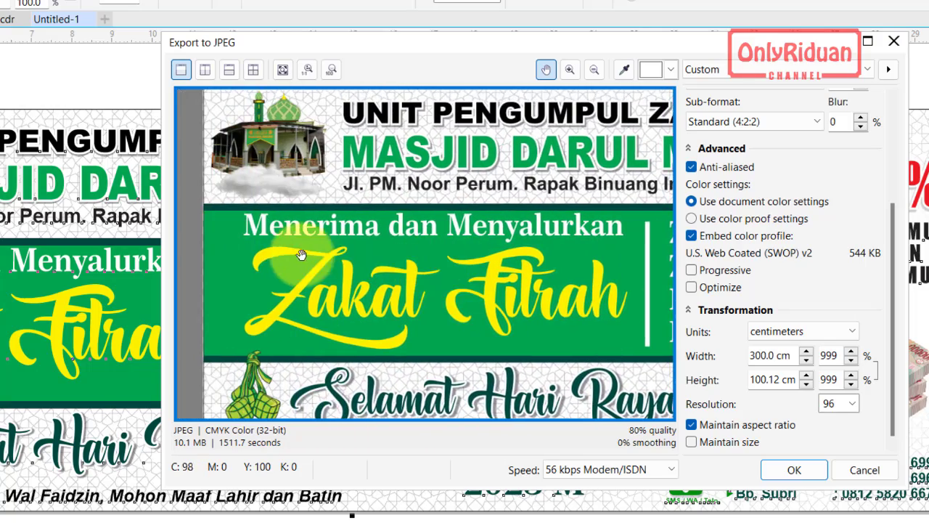
{"action": "mouse_move", "coordinate": [300, 259]}
{"action": "left_mouse_down"}
{"action": "mouse_move", "coordinate": [272, 216]}
{"action": "mouse_move", "coordinate": [279, 184]}
{"action": "left_mouse_up"}
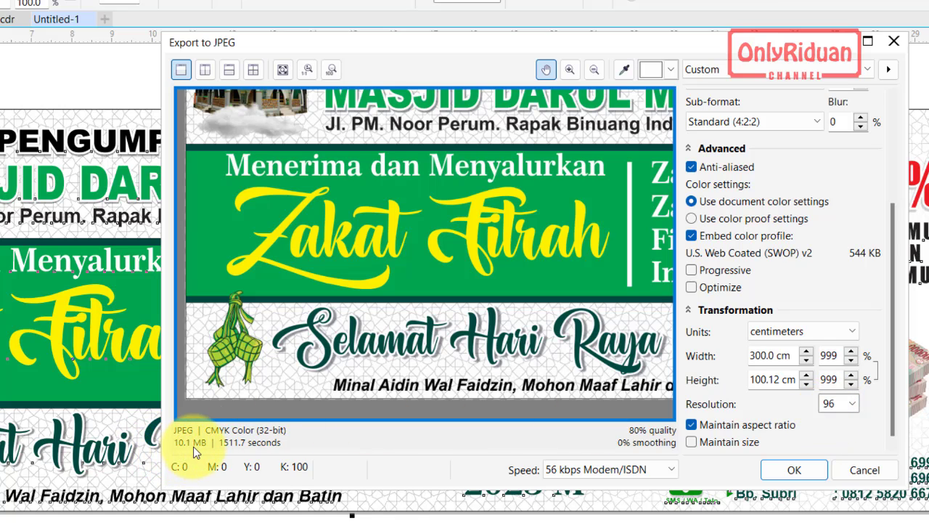
{"action": "left_click", "coordinate": [772, 473]}
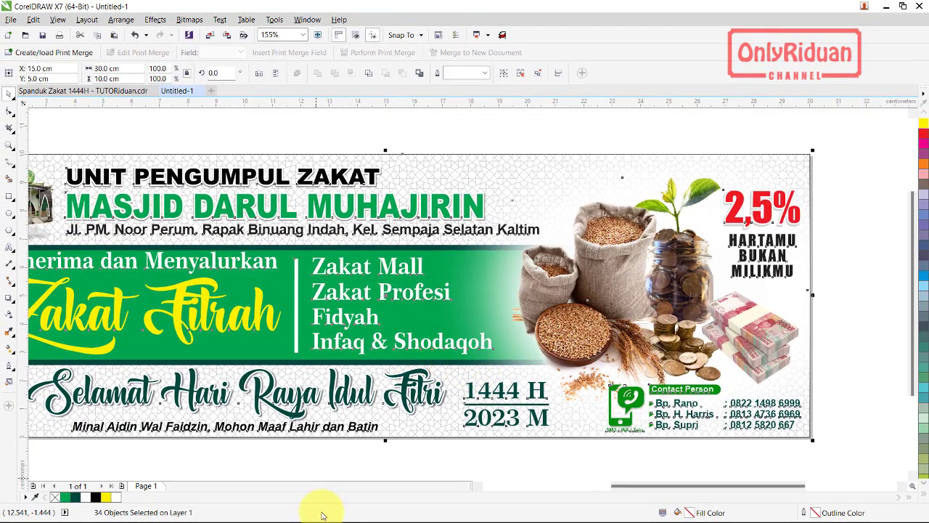
- Verify the 11339 × 3784 banner JPG in CETAK, then return to the design programs
{"action": "left_click", "coordinate": [434, 507]}
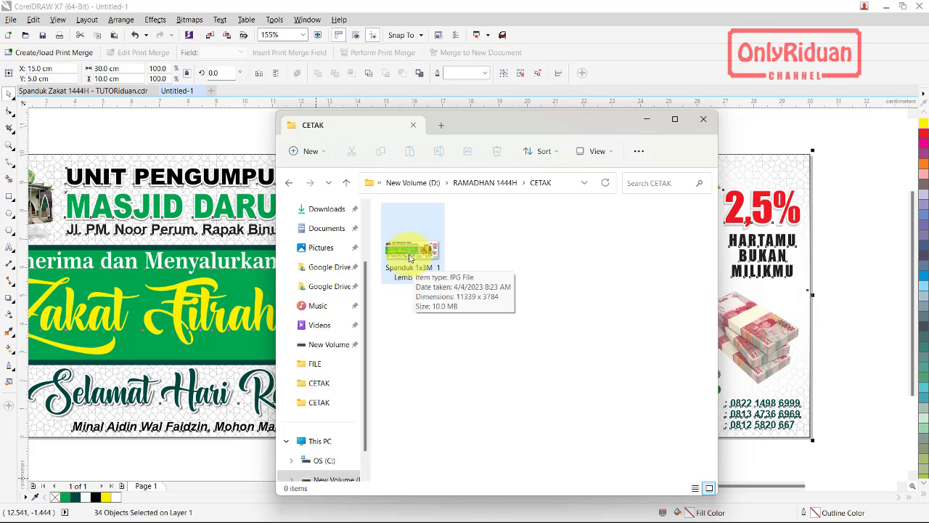
{"action": "left_click", "coordinate": [171, 144]}
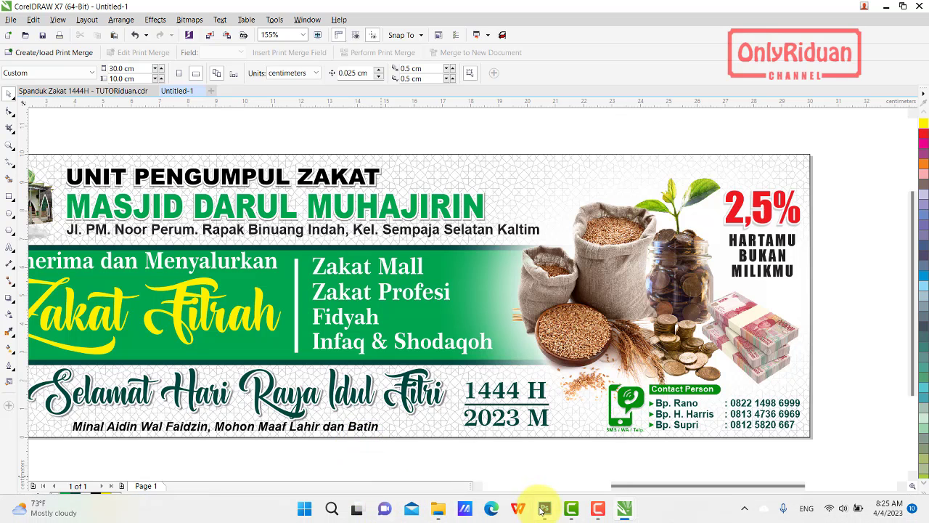
{"action": "left_click", "coordinate": [543, 509]}
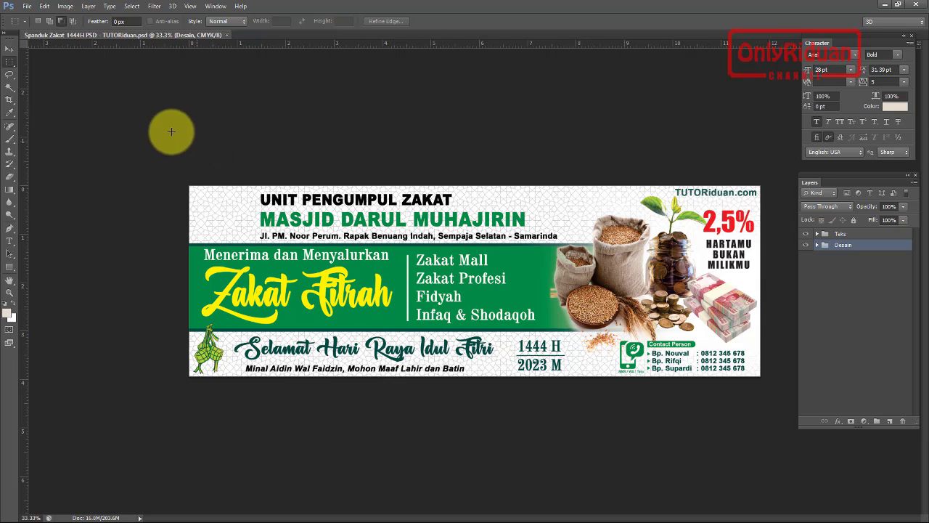
- Resize the Photoshop banner to 300 cm wide at 96 pixels/inch (11339 × 3786 px)
{"action": "left_click", "coordinate": [65, 7]}
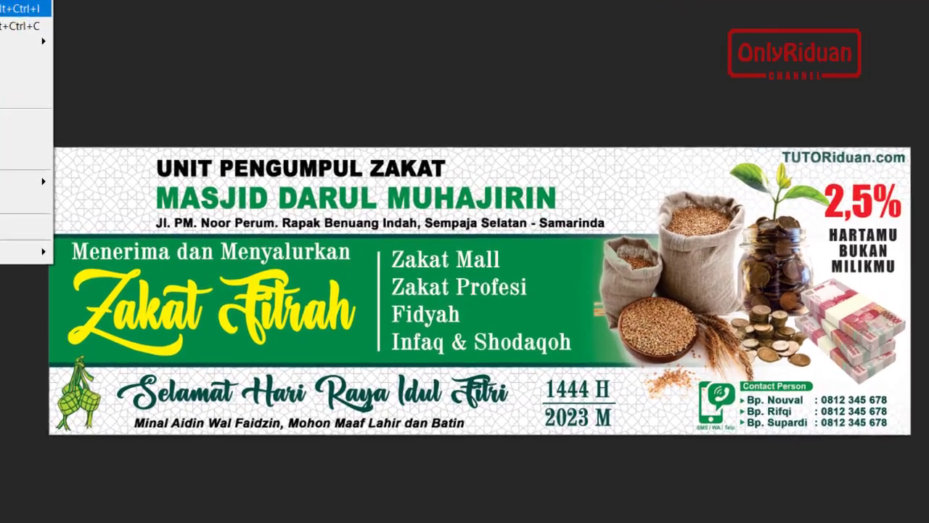
{"action": "left_click", "coordinate": [22, 8]}
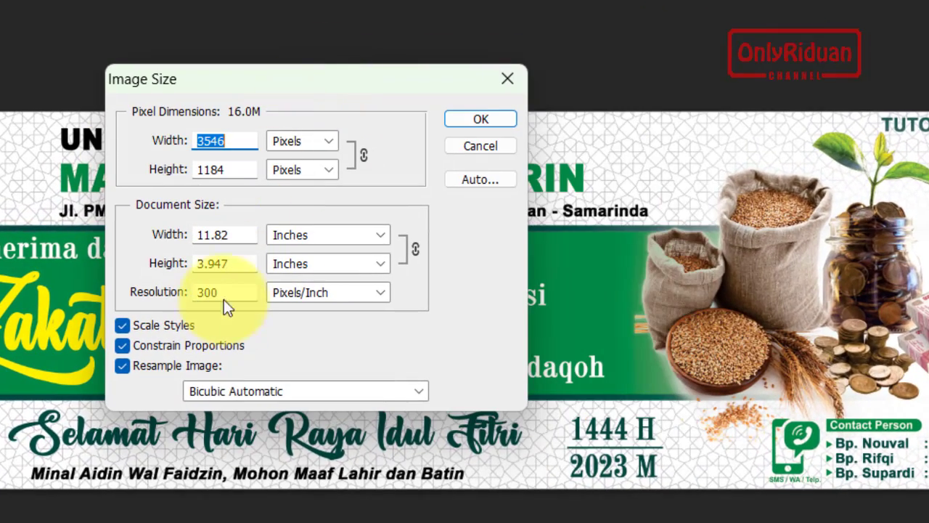
{"action": "double_click", "coordinate": [226, 289]}
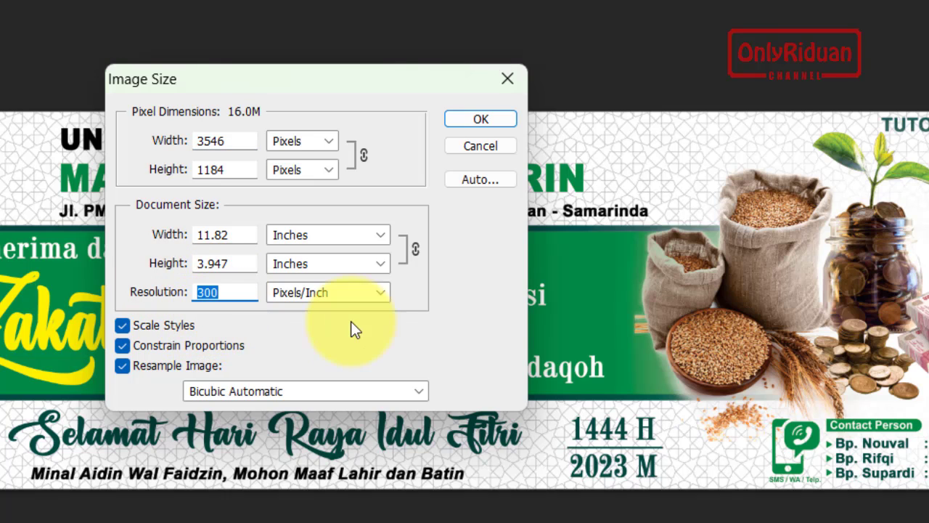
{"action": "type", "text": "96"}
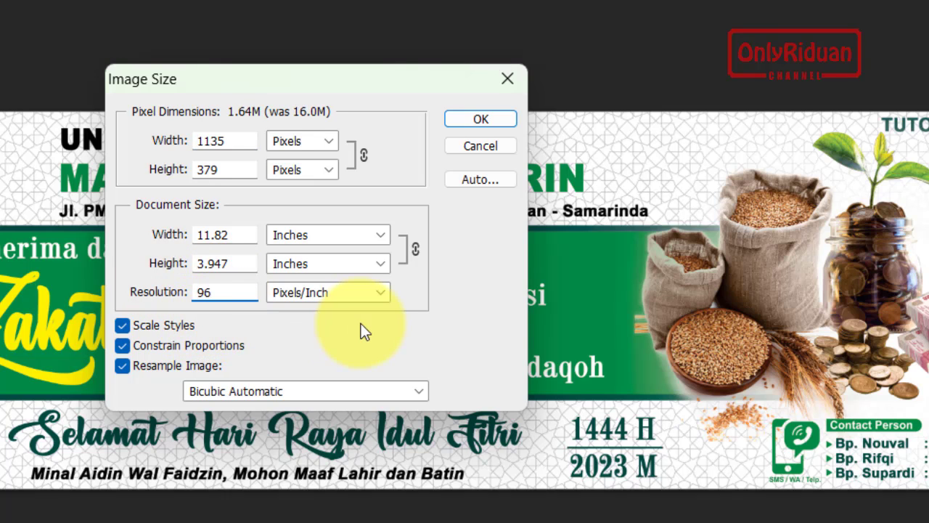
{"action": "left_click", "coordinate": [313, 236]}
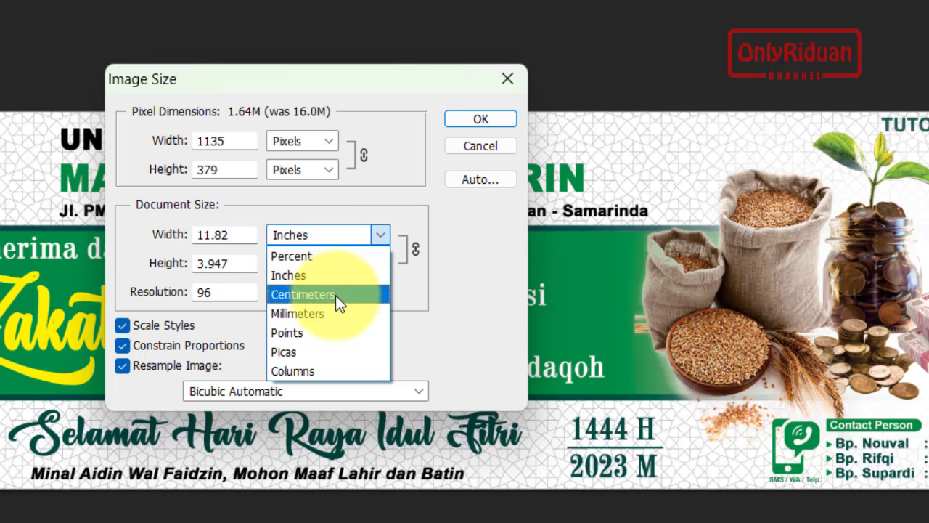
{"action": "left_click", "coordinate": [335, 294]}
{"action": "left_click_drag", "start_coordinate": [236, 234], "coordinate": [170, 235]}
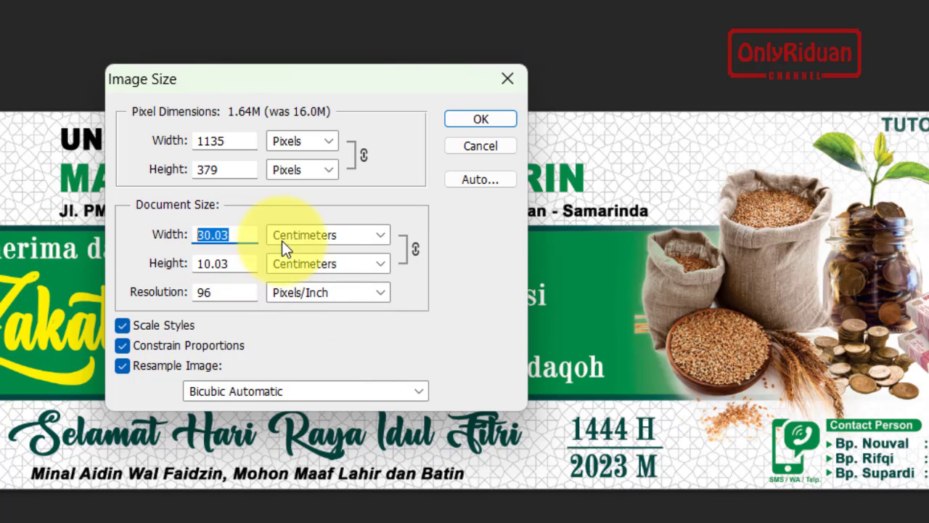
{"action": "type", "text": "300"}
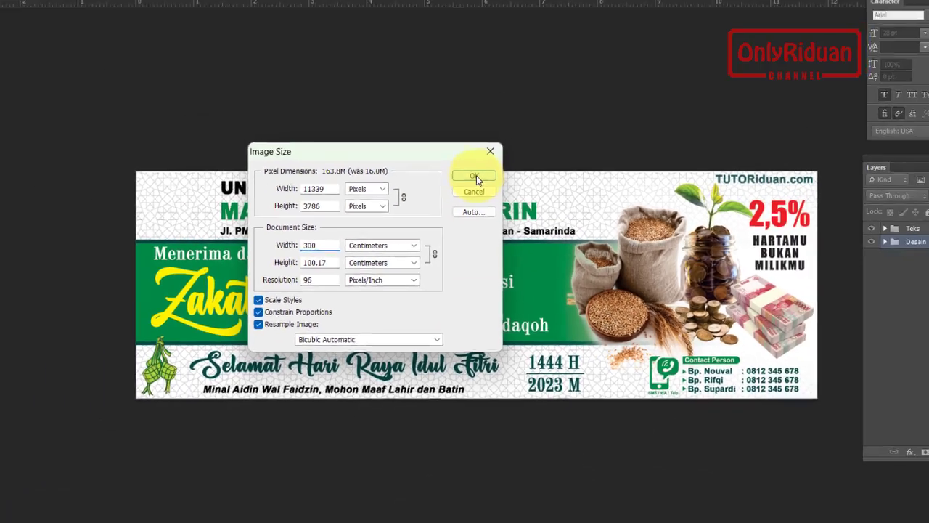
{"action": "left_click", "coordinate": [475, 177]}
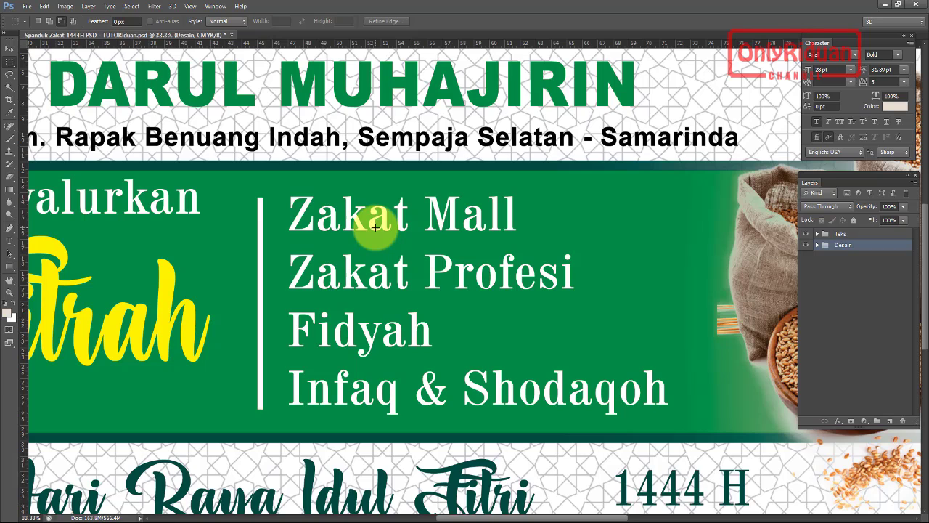
- Start a Save As of the banner into the RAMADHAN 1444H > CETAK folder
{"action": "scroll", "coordinate": [375, 228], "scroll_direction": "down", "scroll_amount": 2}
{"action": "scroll", "coordinate": [374, 227], "scroll_direction": "down", "scroll_amount": 2}
{"action": "scroll", "coordinate": [374, 227], "scroll_direction": "down", "scroll_amount": 2}
{"action": "scroll", "coordinate": [375, 226], "scroll_direction": "down", "scroll_amount": 1}
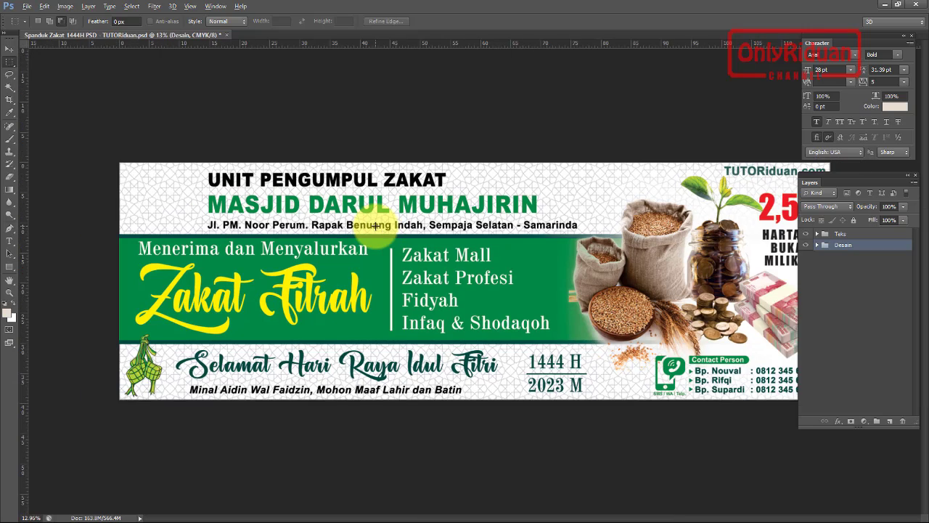
{"action": "scroll", "coordinate": [375, 225], "scroll_direction": "up", "scroll_amount": 1}
{"action": "scroll", "coordinate": [375, 226], "scroll_direction": "up", "scroll_amount": 1}
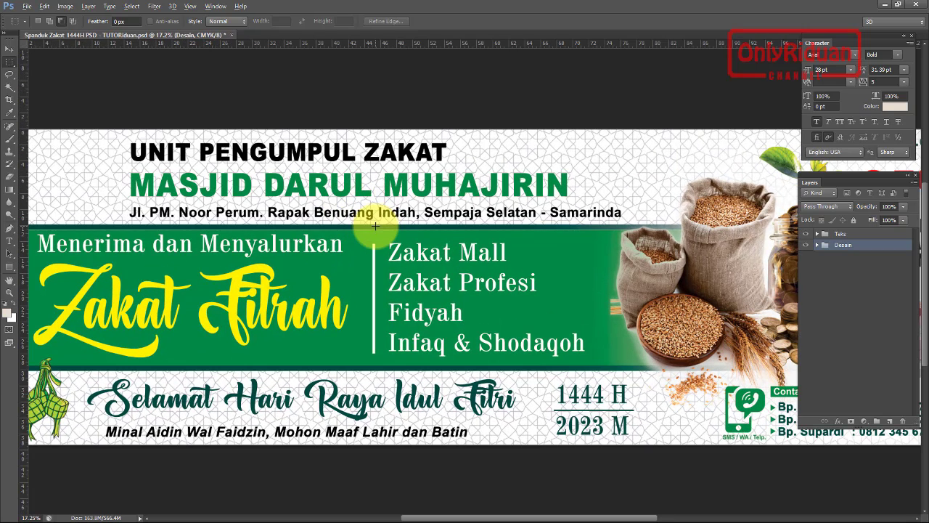
{"action": "left_click", "coordinate": [26, 6]}
{"action": "left_click", "coordinate": [44, 150]}
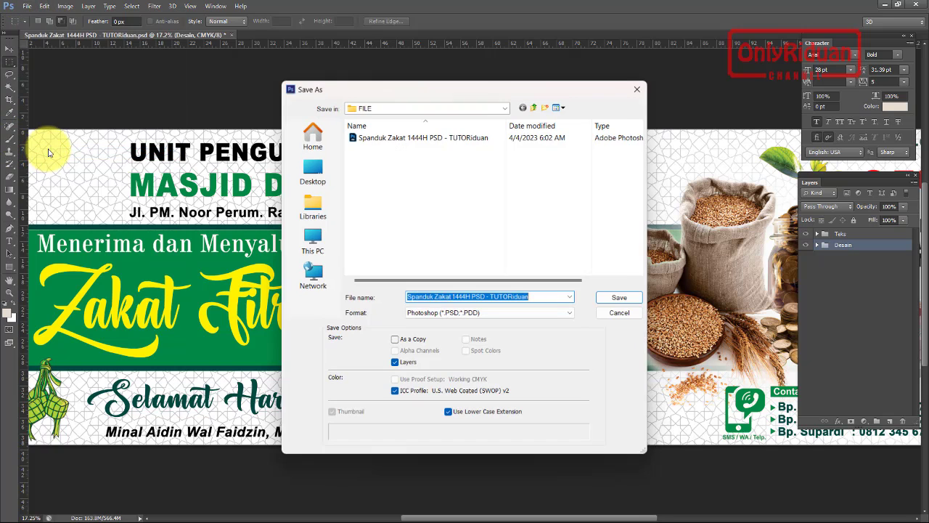
{"action": "left_click", "coordinate": [534, 106]}
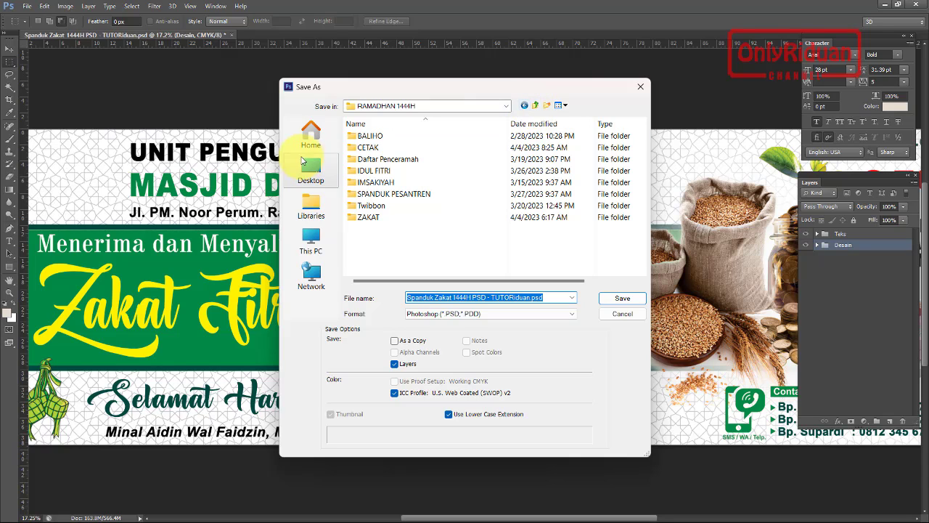
{"action": "double_click", "coordinate": [356, 148]}
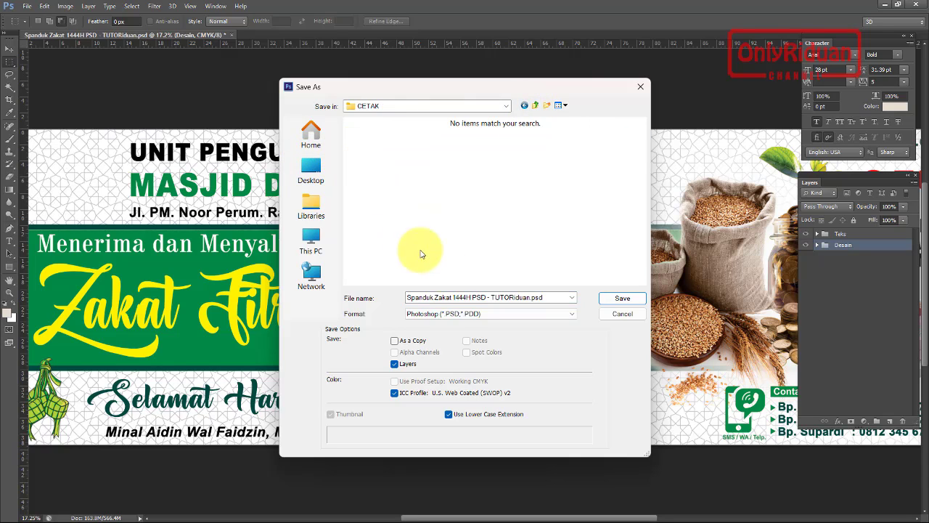
- Save it as a JPEG named Spanduk 1x3M 1 Lembar MA PSD
{"action": "left_click", "coordinate": [486, 317]}
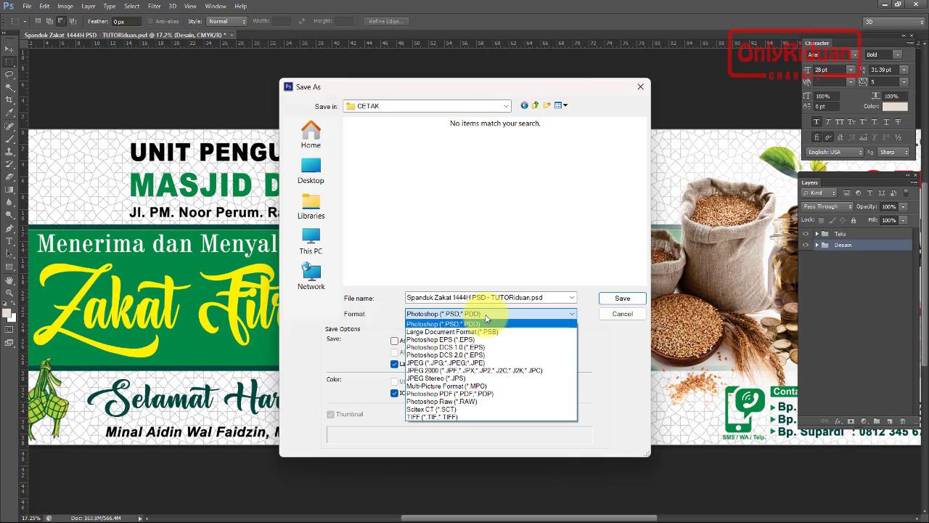
{"action": "left_click", "coordinate": [473, 362]}
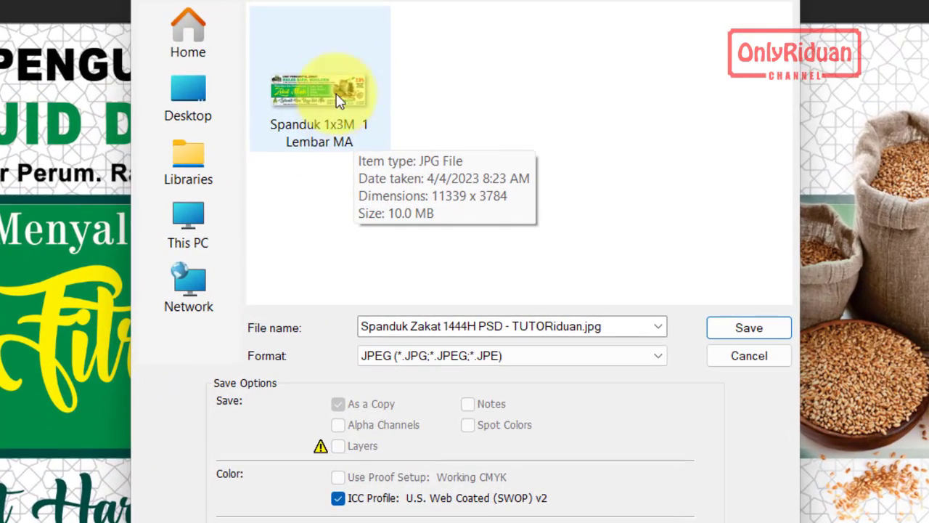
{"action": "left_click", "coordinate": [331, 107]}
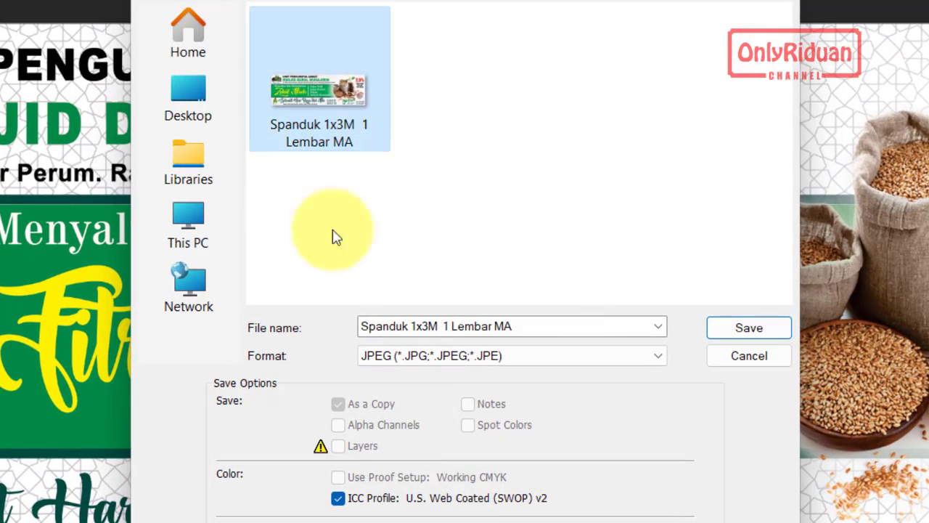
{"action": "left_click", "coordinate": [523, 326]}
{"action": "left_click", "coordinate": [530, 327]}
{"action": "type", "text": "PSD"}
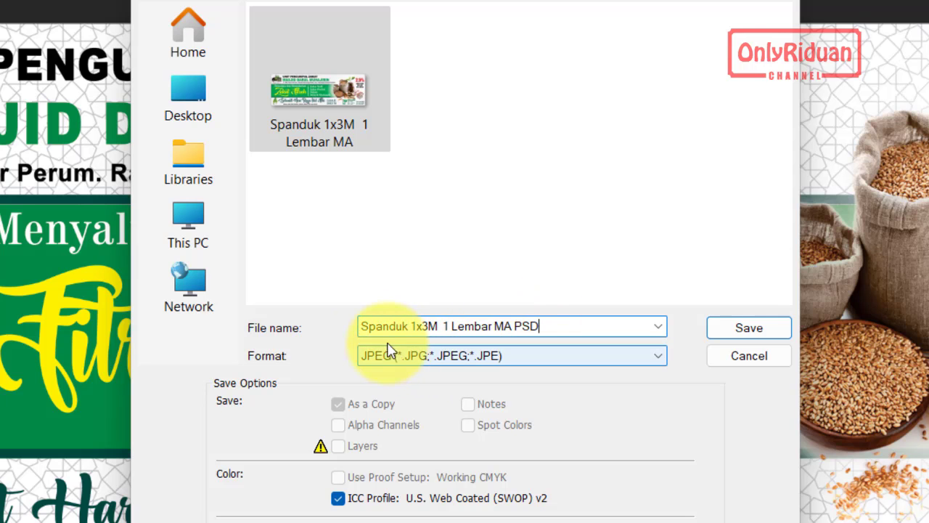
{"action": "left_click", "coordinate": [755, 334]}
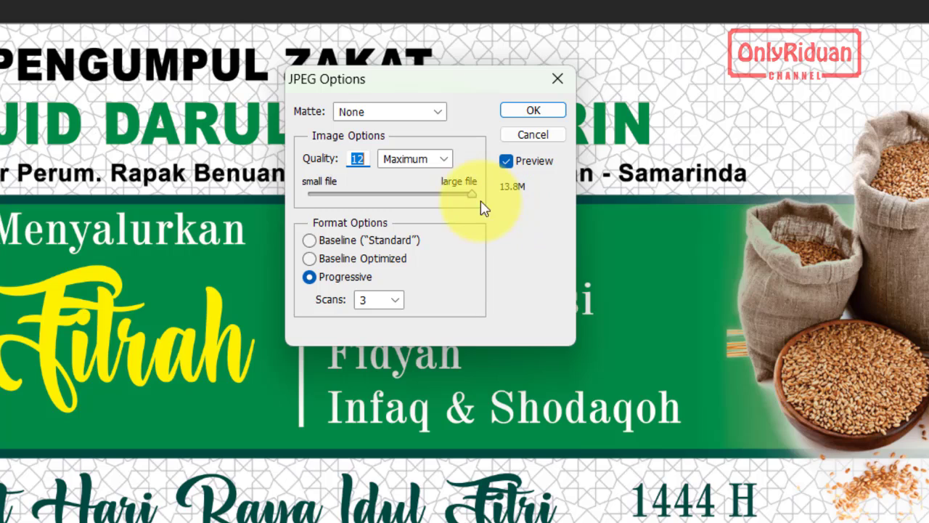
- Save the banner JPEG at quality 11, then switch to File Explorer to check it
{"action": "left_click_drag", "start_coordinate": [368, 159], "coordinate": [336, 158]}
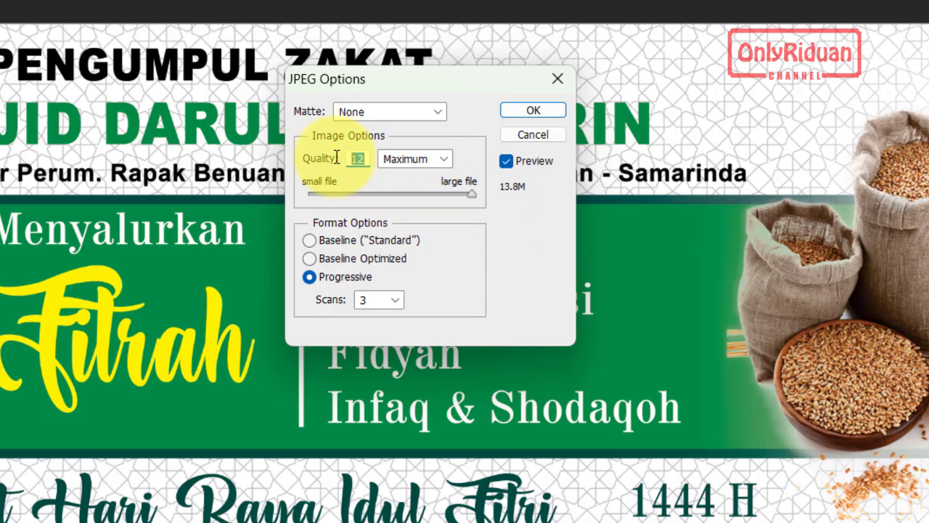
{"action": "type", "text": "11"}
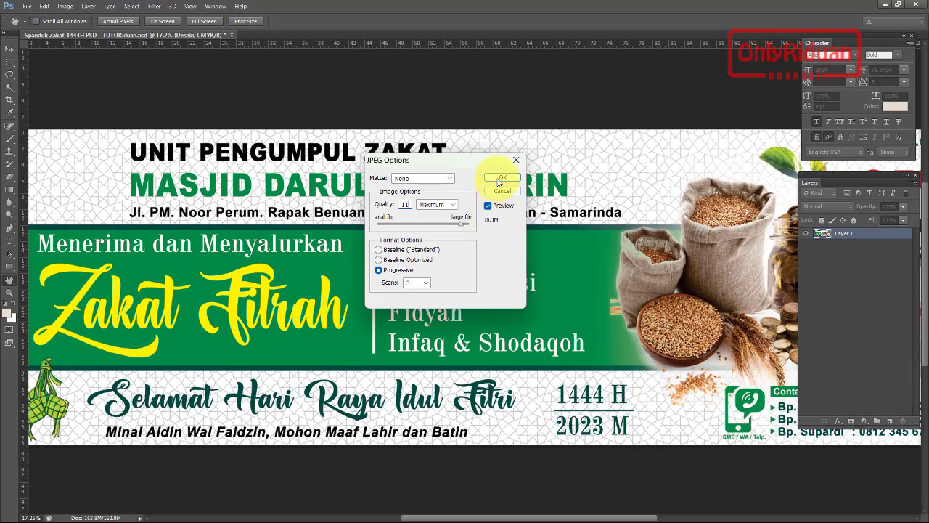
{"action": "left_click", "coordinate": [501, 178]}
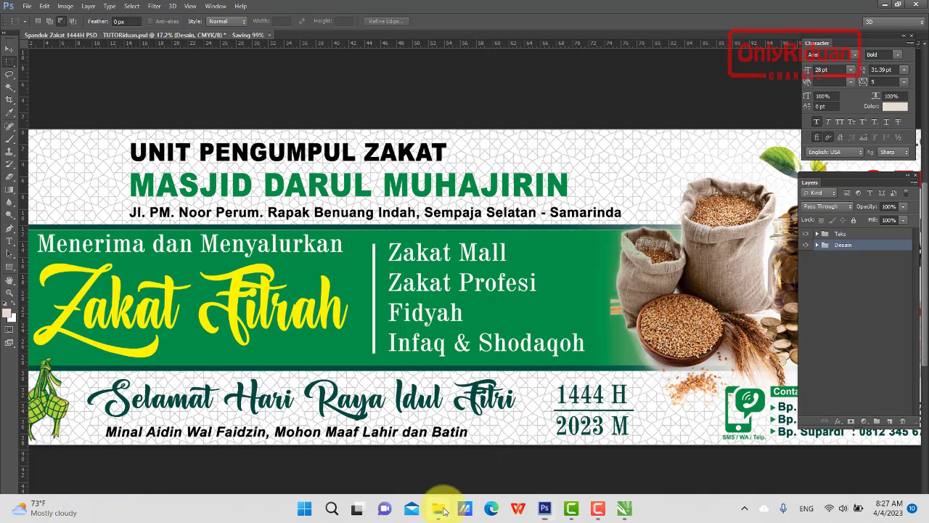
{"action": "left_click", "coordinate": [440, 508]}
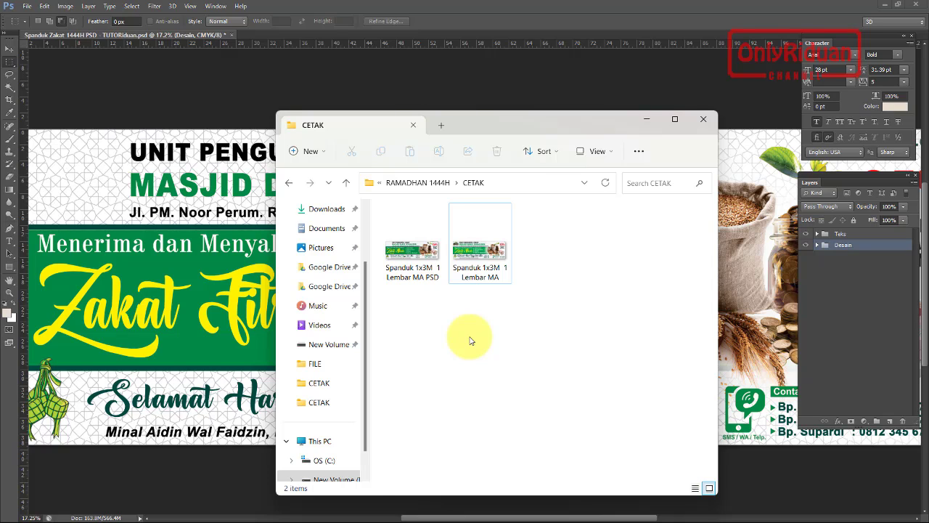
- Compare the two banner JPEGs in the CETAK folder, then minimize File Explorer
{"action": "left_click", "coordinate": [478, 251]}
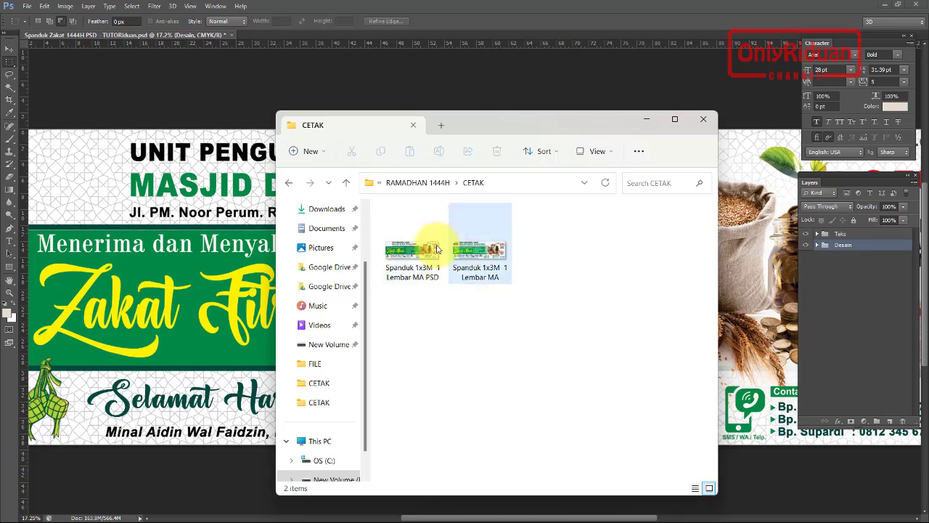
{"action": "left_click", "coordinate": [414, 250]}
{"action": "left_click", "coordinate": [472, 254]}
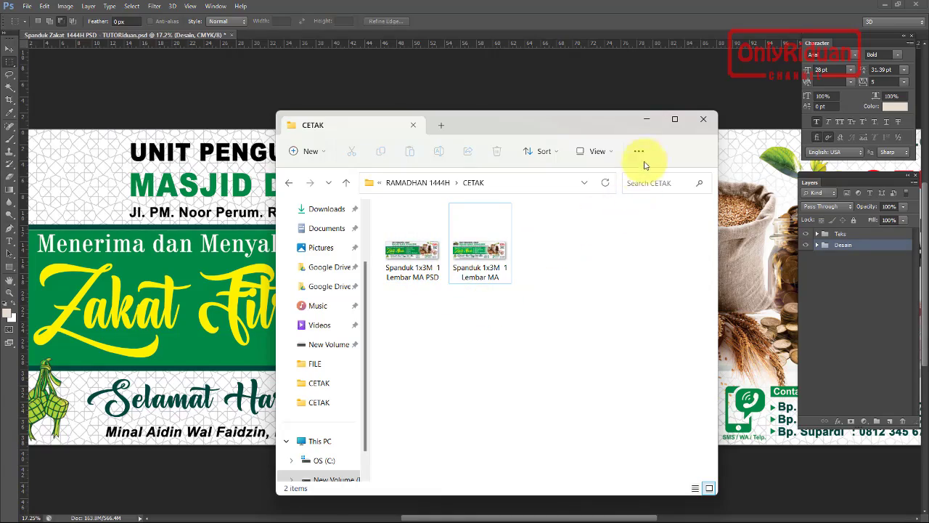
{"action": "left_click", "coordinate": [646, 120]}
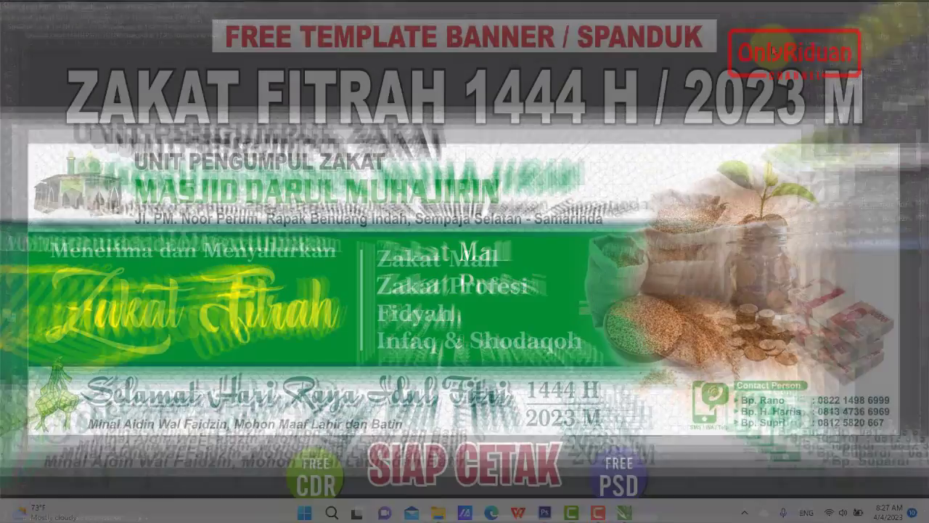